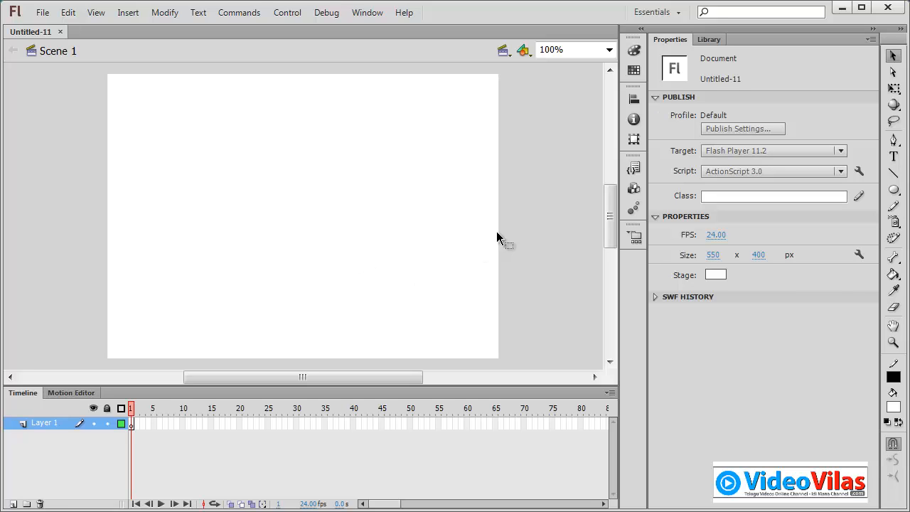
Step: Draw a circle about 73.5 px in diameter in the upper-left area of the stage with the Oval tool
left_click(893, 190)
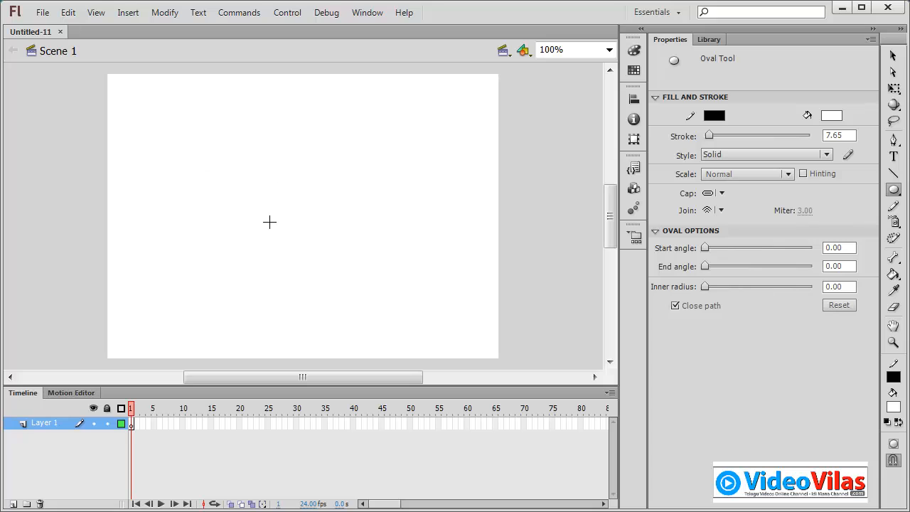
left_click_drag(172, 142, 230, 199)
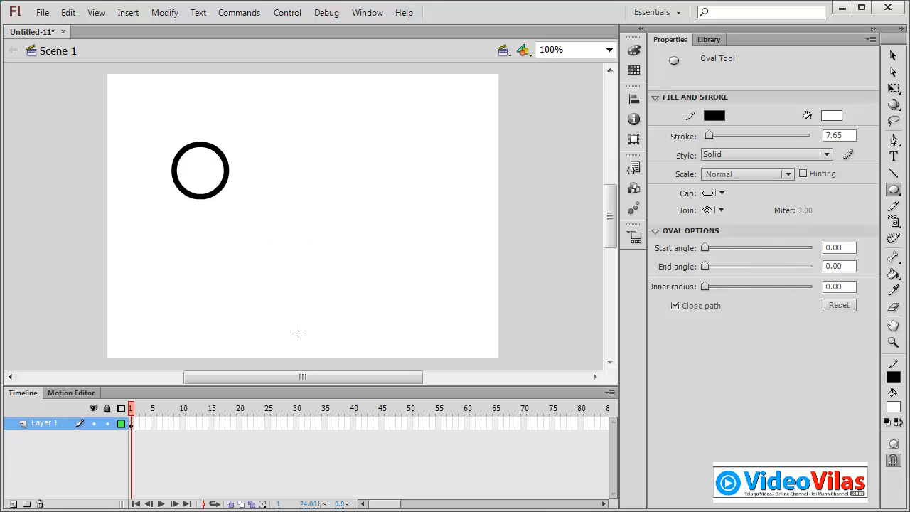
left_click(894, 55)
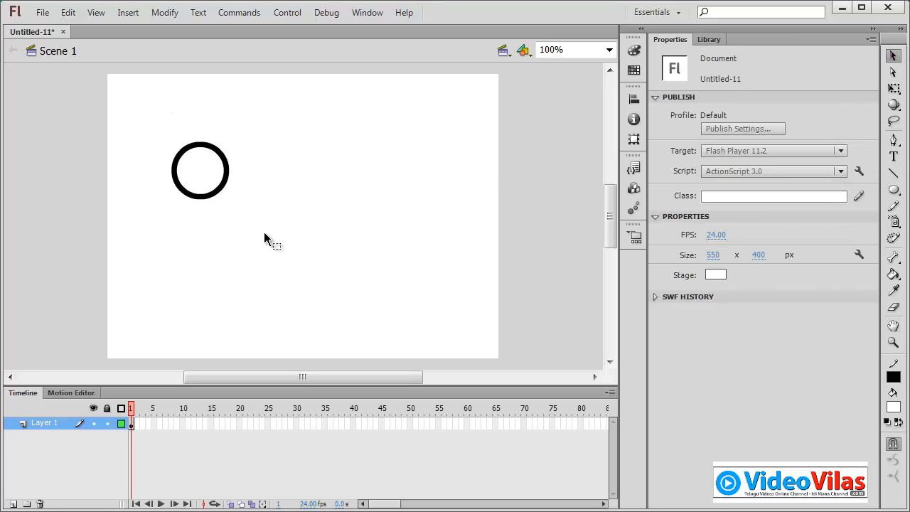
Step: Stretch the circle's lower-right outline far toward the lower right of the stage, and undo the deformation
key("ctrl+a")
left_click(279, 210)
double_click(217, 168)
left_click(230, 203)
left_click_drag(229, 187, 366, 258)
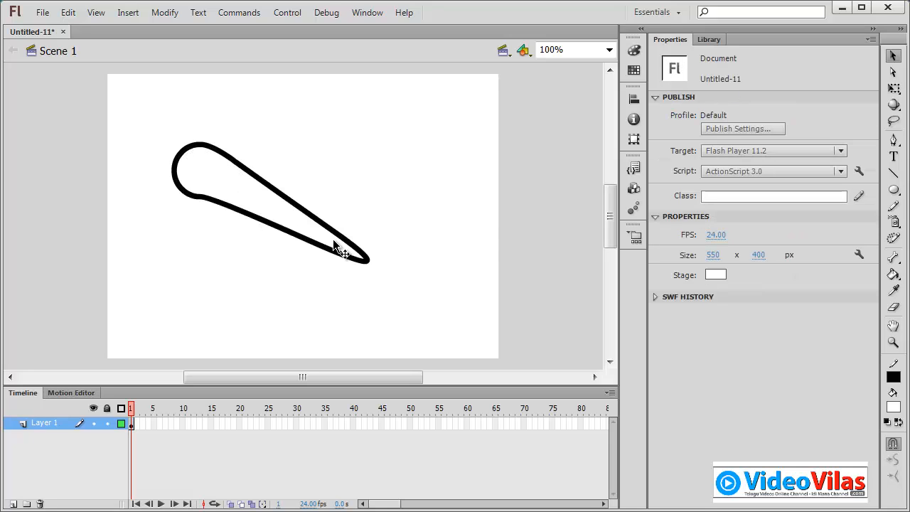
key("ctrl+z")
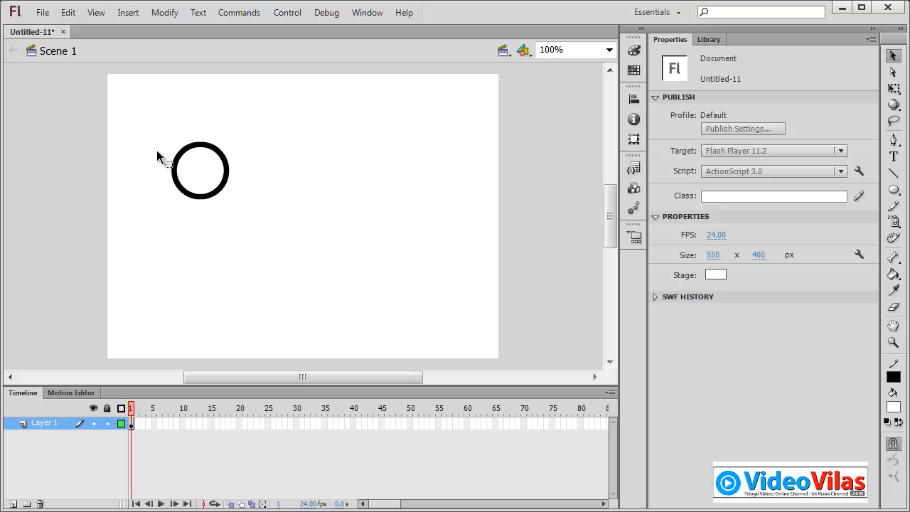
left_click_drag(151, 130, 245, 226)
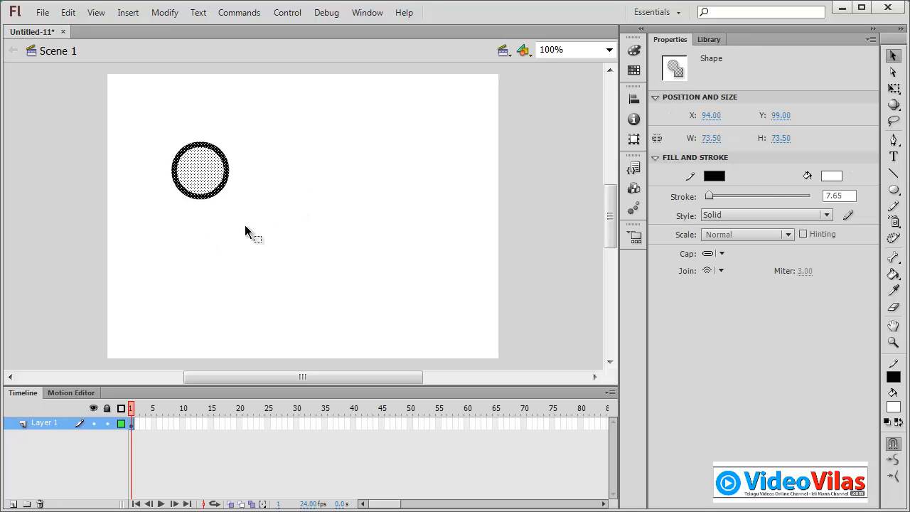
left_click(245, 225)
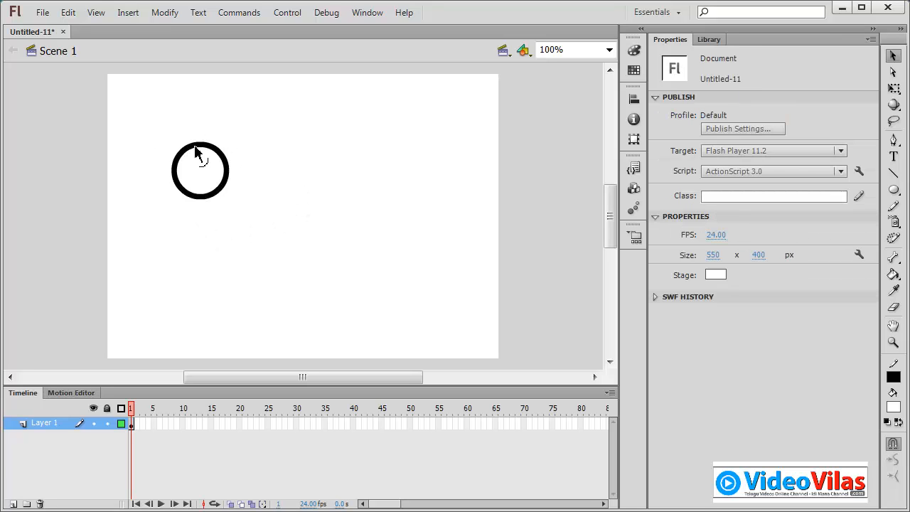
left_click(193, 159)
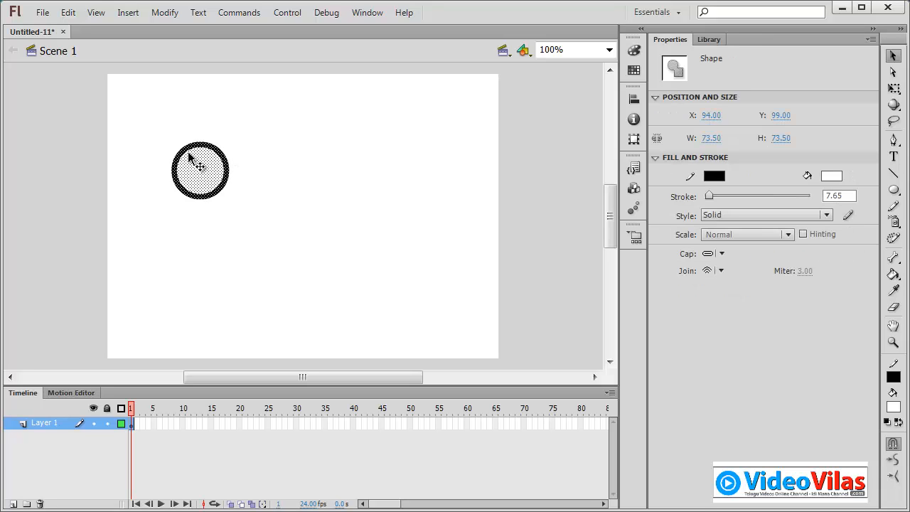
left_click(214, 143)
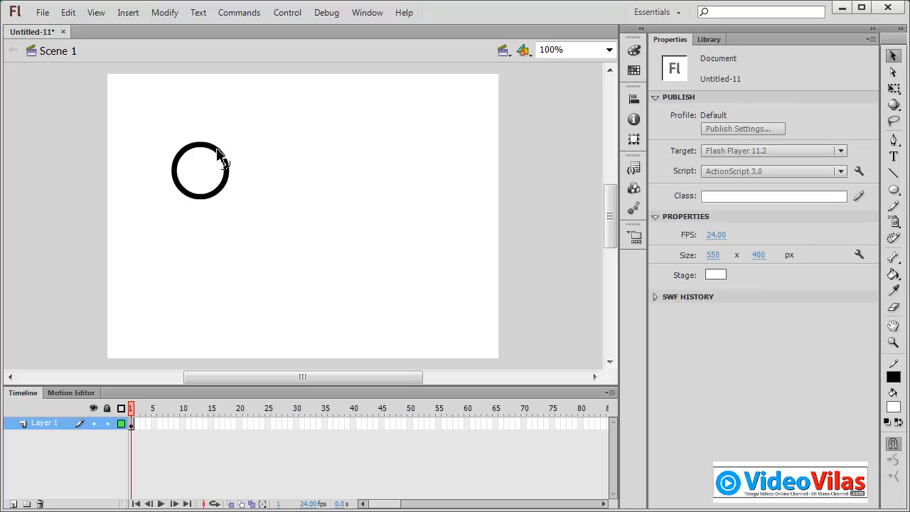
Step: Pull the circle's outline outward at eight points around it to make an irregular spiked shape
left_click_drag(222, 158, 244, 105)
left_click_drag(234, 194, 261, 219)
left_click_drag(203, 208, 165, 246)
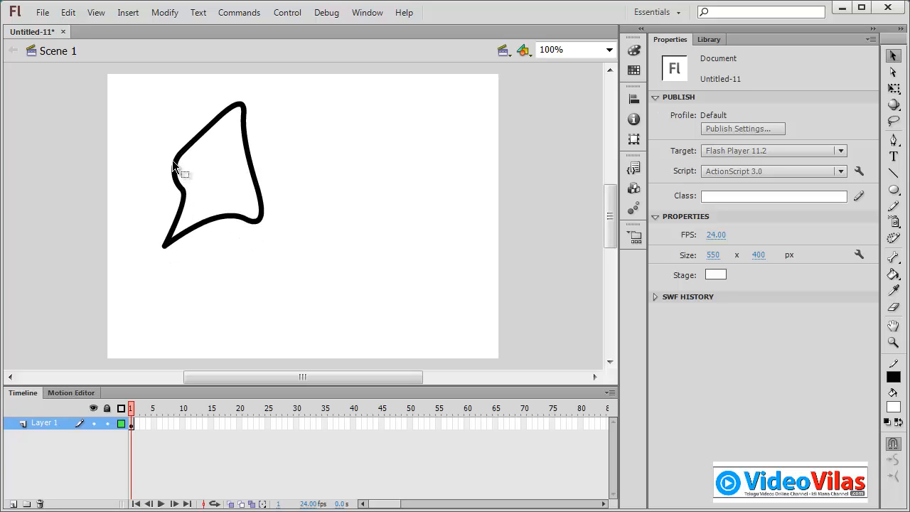
left_click_drag(177, 158, 123, 130)
left_click_drag(199, 139, 174, 106)
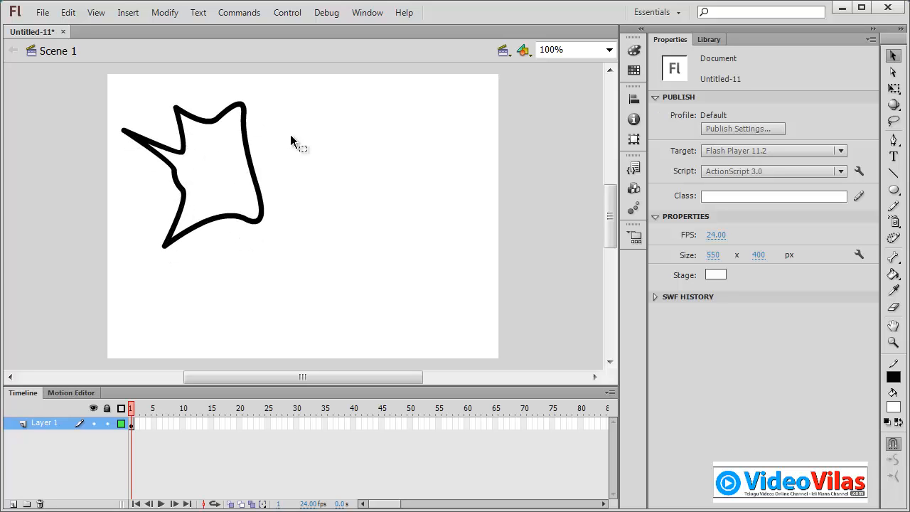
left_click_drag(248, 142, 292, 132)
left_click_drag(262, 197, 309, 185)
left_click_drag(237, 222, 249, 290)
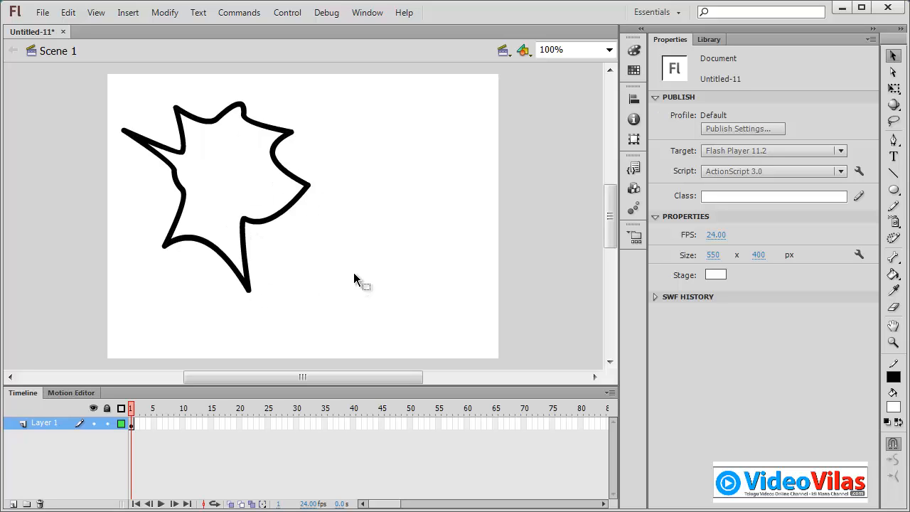
Step: Undo all the outline deformations back to the plain circle and clear the selection
key("ctrl+z")
key("ctrl+z")
key("ctrl+z")
key("ctrl+z")
key("ctrl+z")
key("ctrl+z")
key("ctrl+z")
key("ctrl+z")
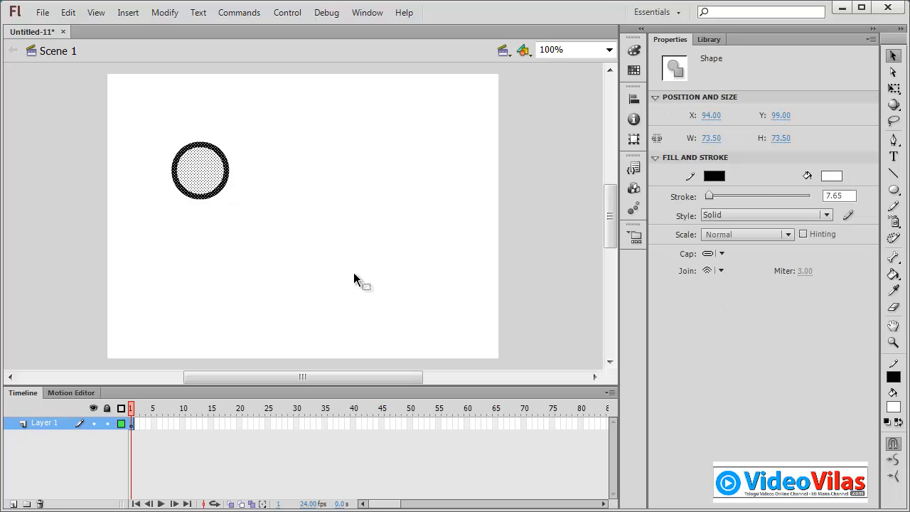
left_click(389, 248)
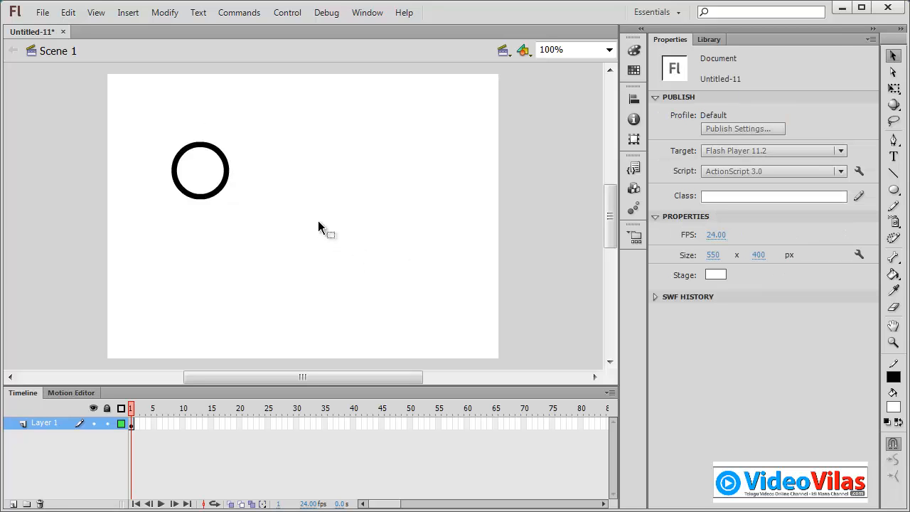
Step: Move the circle with its fill and stroke, and duplicate it across the stage until there are ten circles
double_click(182, 164)
left_click_drag(210, 175, 281, 137)
left_click_drag(291, 138, 406, 162, "alt")
left_click_drag(402, 163, 307, 198, "alt")
left_click_drag(307, 198, 310, 263, "alt")
left_click(444, 225)
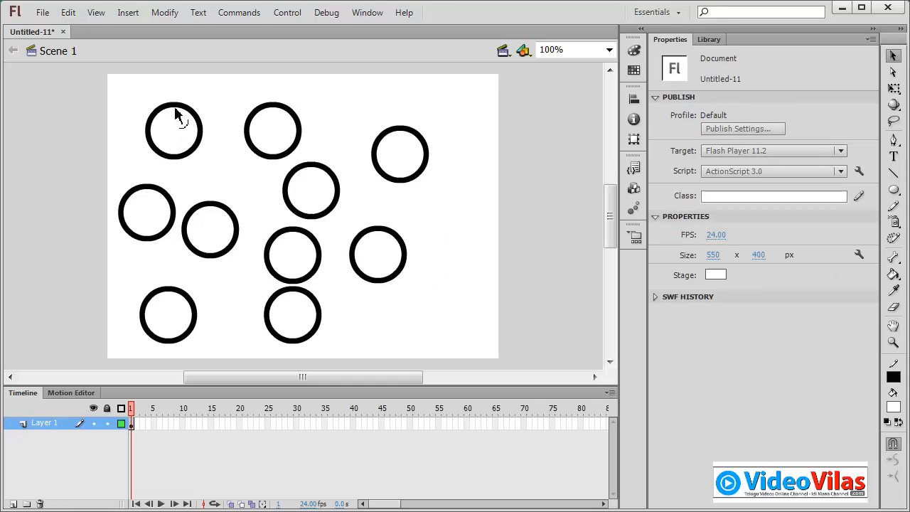
Step: Try pulling the top of the upper-left circle into a point, and undo the deformation
key("ctrl+a")
left_click_drag(174, 98, 173, 91)
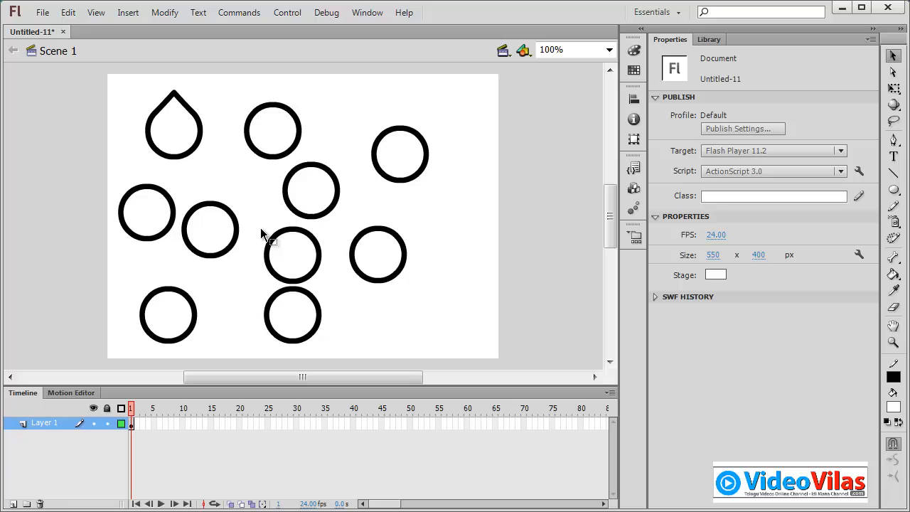
key("ctrl+z")
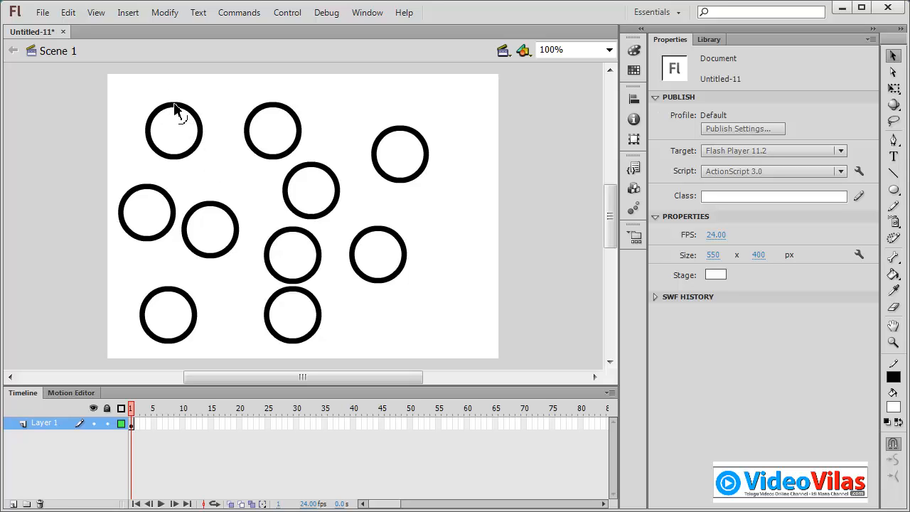
key("ctrl+y")
key("ctrl+z")
Step: Delete all the circles on the stage except the upper-left one
left_click_drag(98, 172, 531, 409)
key("Delete")
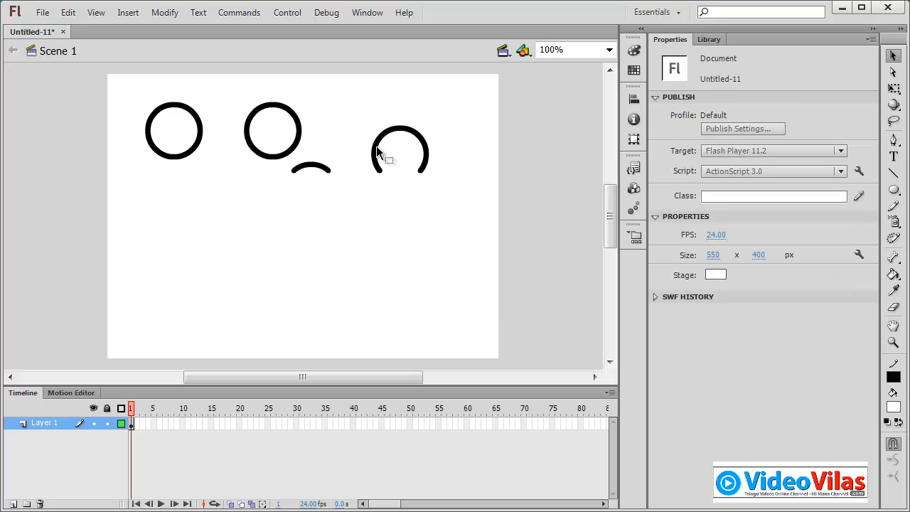
left_click_drag(225, 95, 542, 325)
key("Delete")
Step: Move the remaining circle near the middle of the stage and show the document's library
left_click(197, 132)
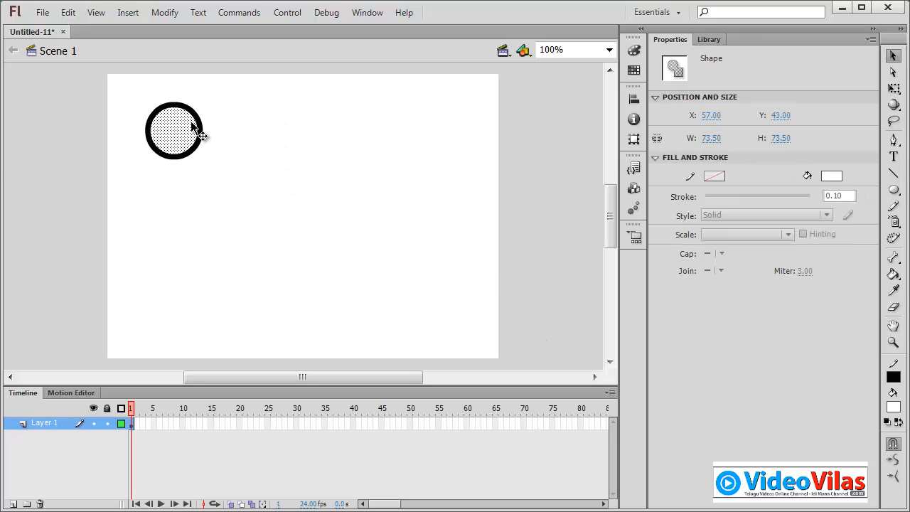
left_click_drag(197, 133, 297, 213)
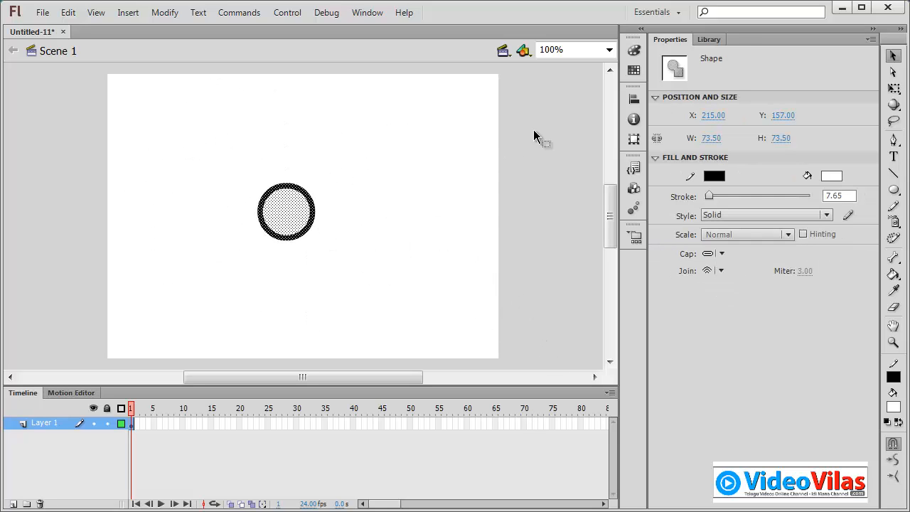
left_click(710, 40)
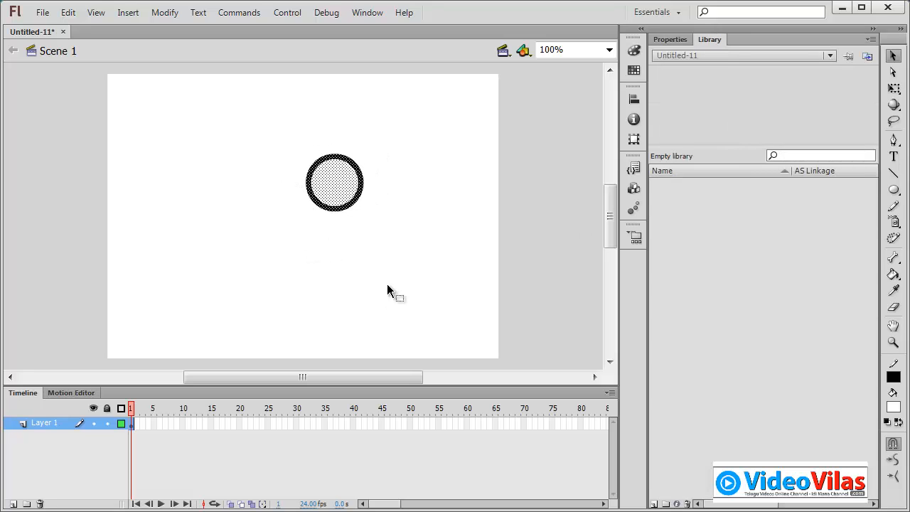
Step: Start converting the circle to a library symbol and expand the advanced symbol settings
left_click_drag(339, 178, 740, 247)
left_click_drag(437, 10, 506, 214)
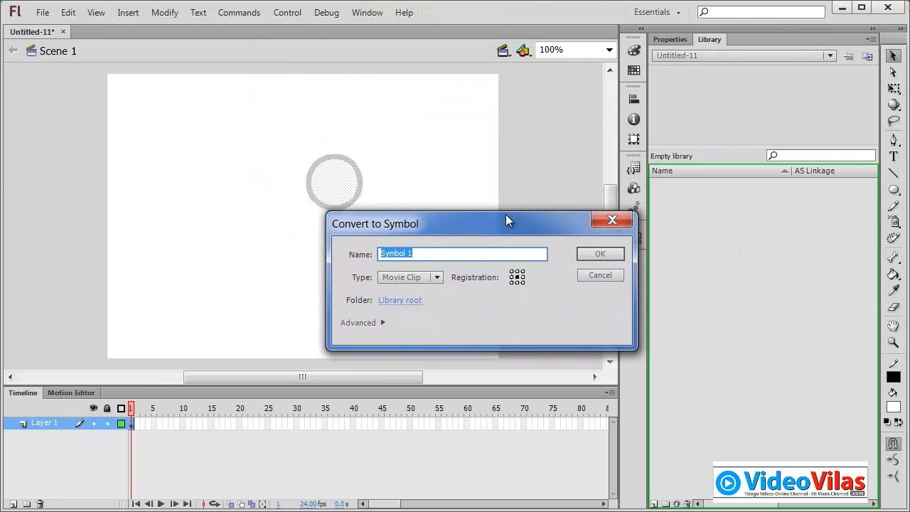
left_click_drag(478, 221, 501, 185)
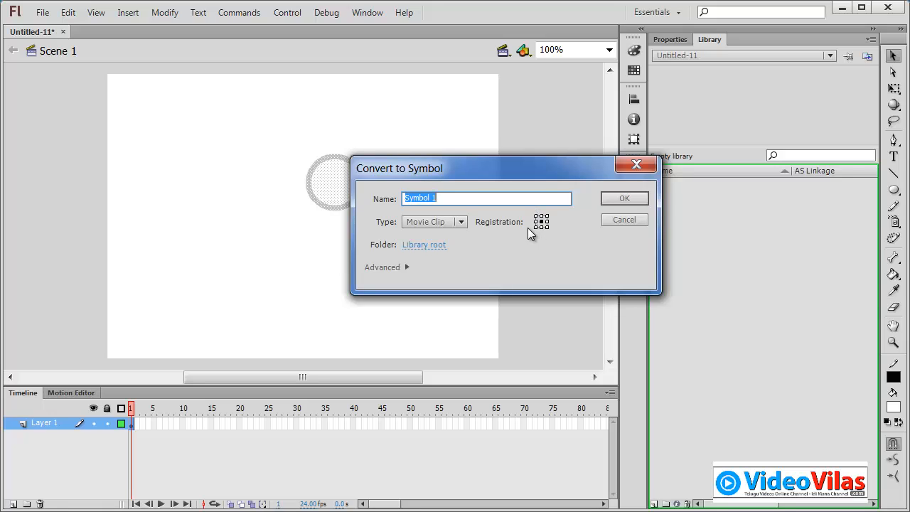
left_click(405, 265)
left_click_drag(484, 161, 506, 63)
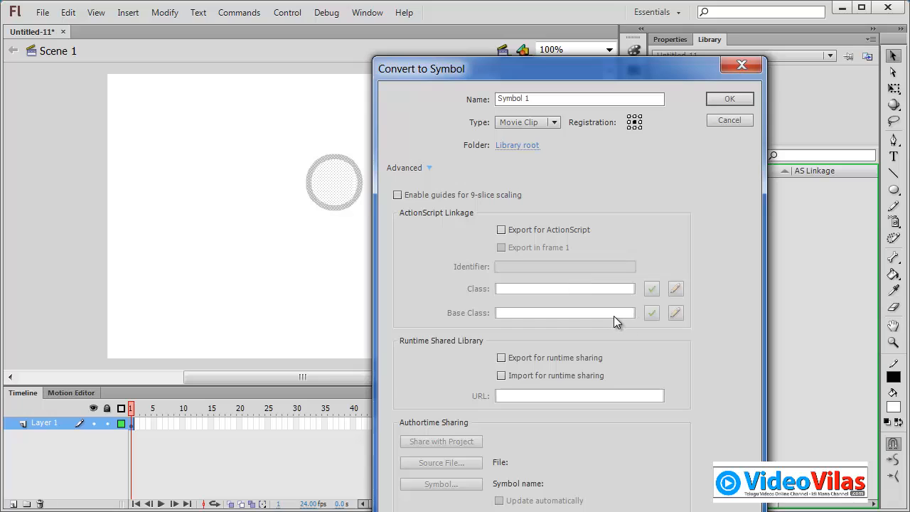
Step: Enable Export for ActionScript, try toggling Export in frame 1, and cancel the symbol conversion
left_click(501, 229)
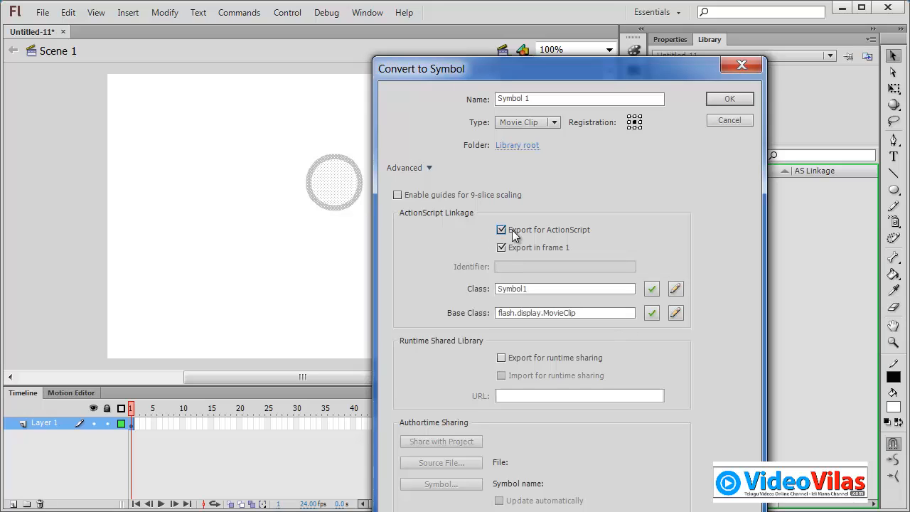
left_click(543, 290)
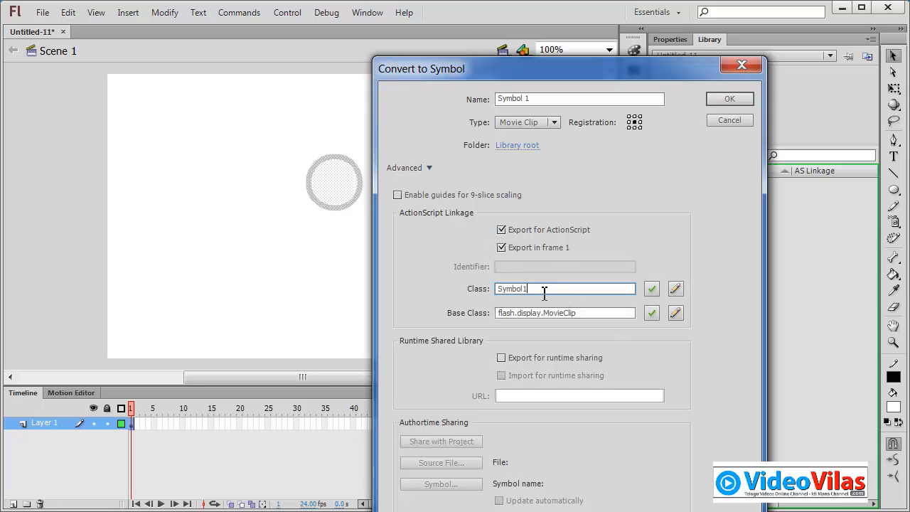
left_click_drag(542, 290, 463, 293)
left_click(501, 247)
left_click(502, 247)
left_click(458, 197)
left_click_drag(553, 288, 463, 287)
left_click(735, 120)
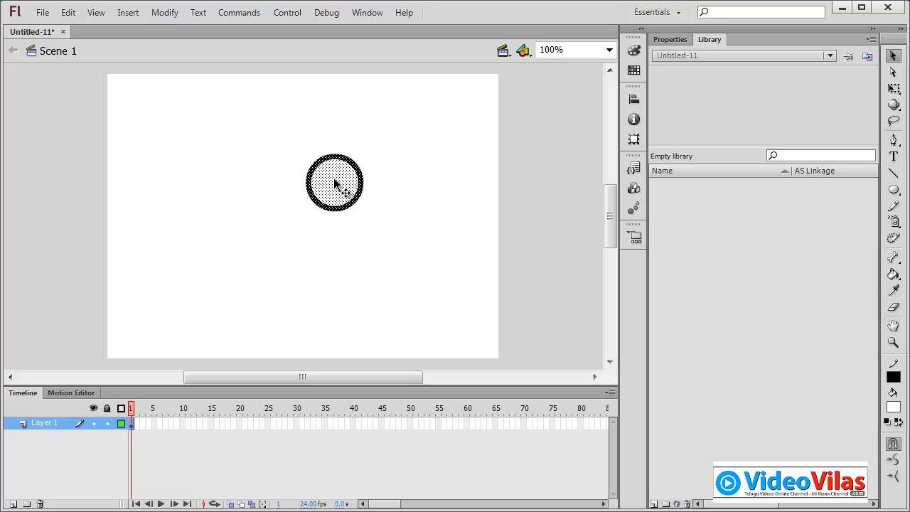
Step: Convert the circle to a Graphic symbol named "circle" in the library, with the advanced settings collapsed
left_click_drag(334, 180, 698, 236)
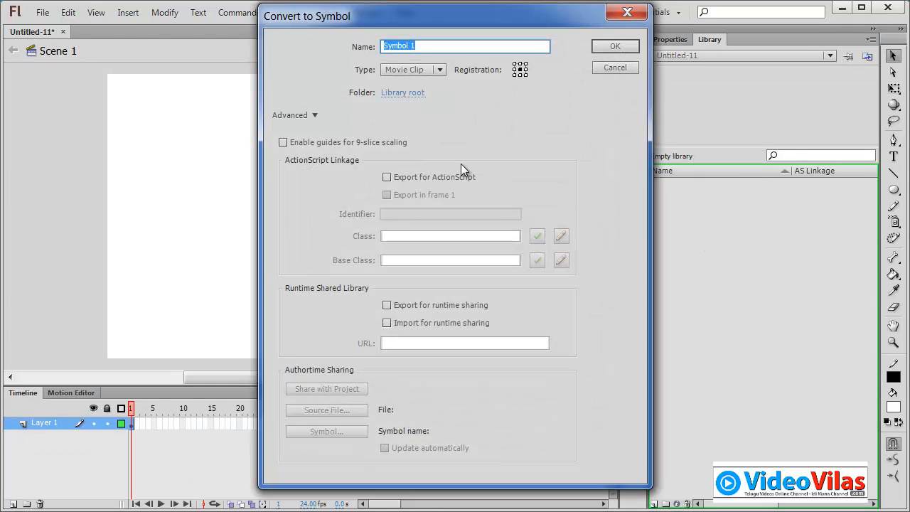
left_click(298, 117)
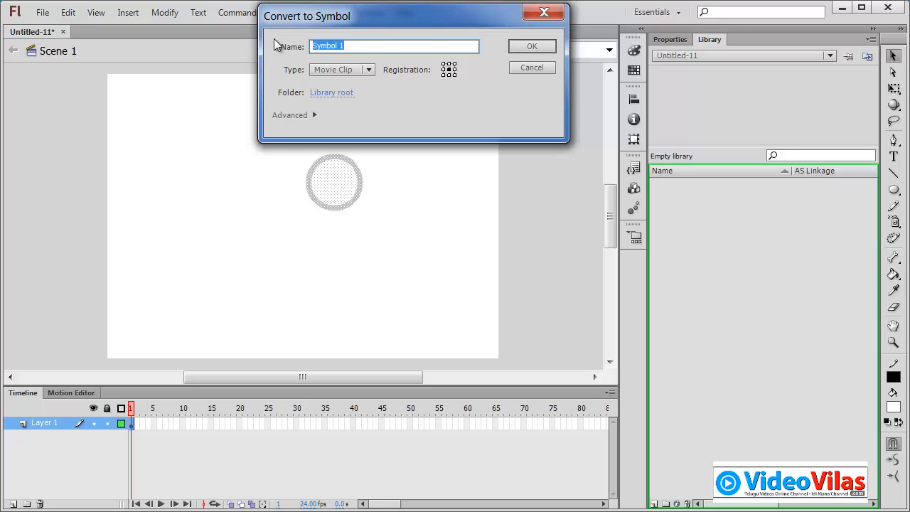
type("circle")
left_click(347, 67)
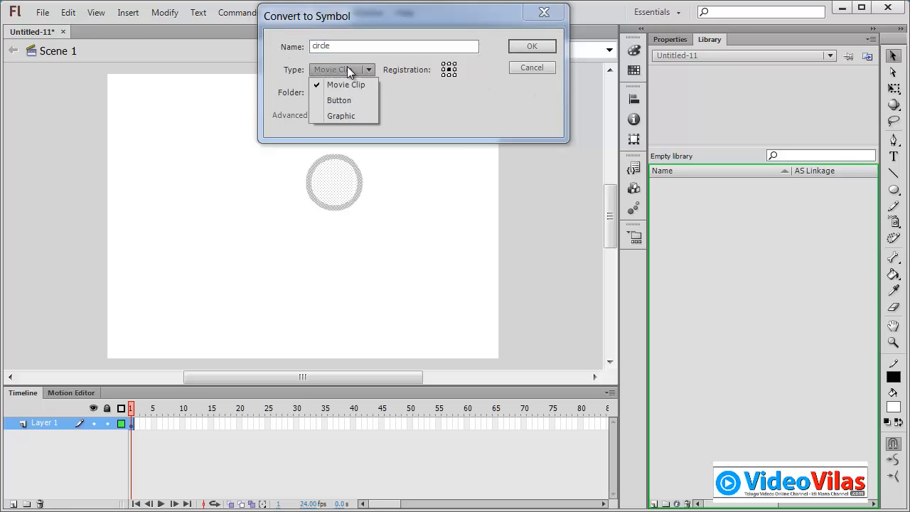
left_click(362, 118)
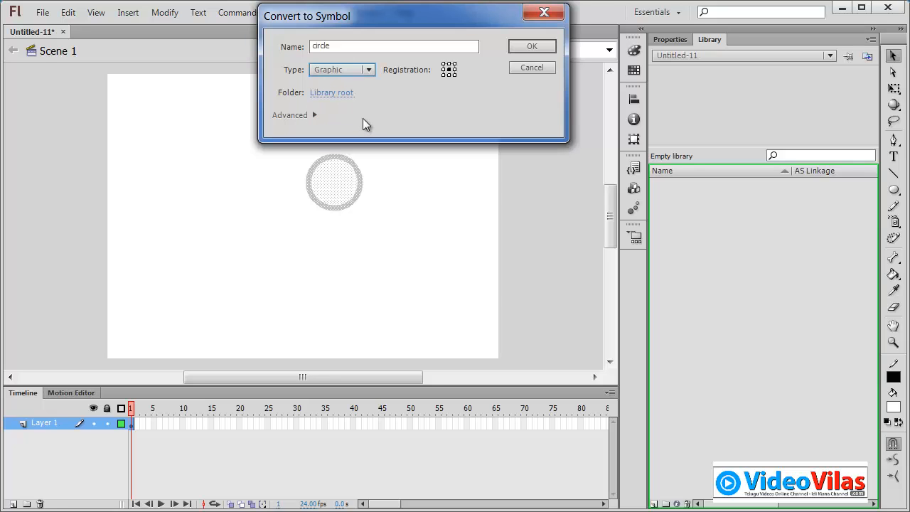
left_click(532, 45)
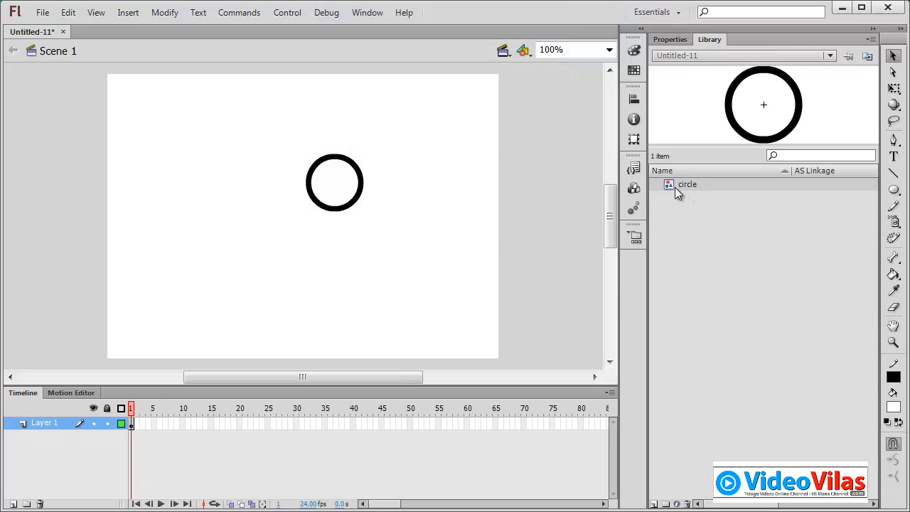
left_click_drag(677, 189, 680, 255)
Step: Draw a second, slightly smaller circle to the right of the symbol and select its fill and stroke
left_click(894, 189)
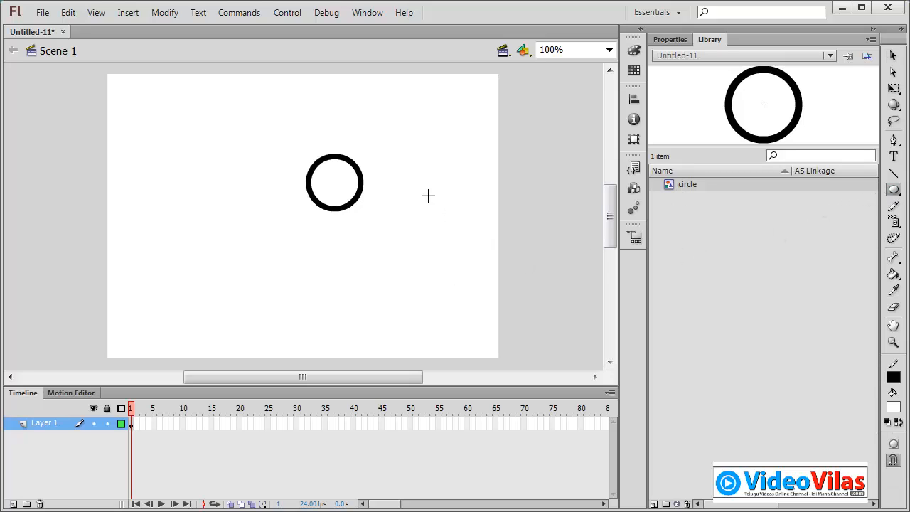
left_click_drag(409, 181, 453, 227)
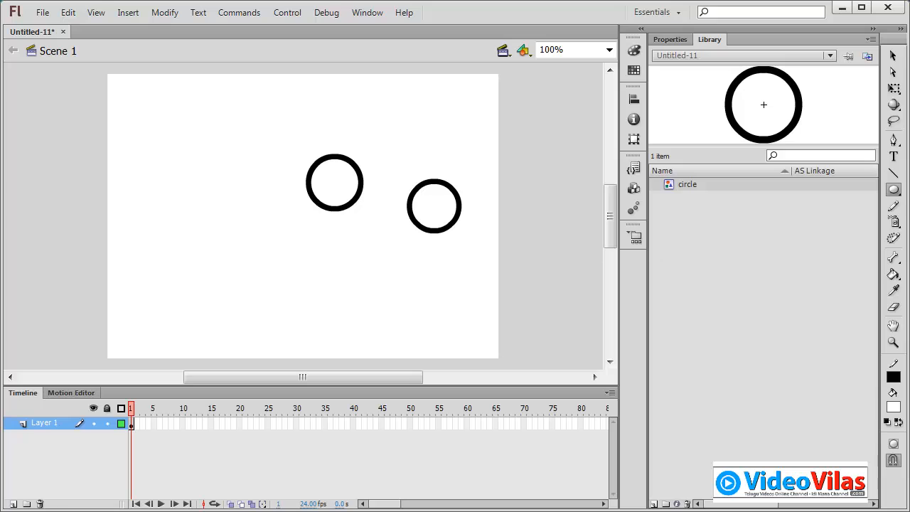
left_click(893, 55)
left_click_drag(393, 151, 501, 299)
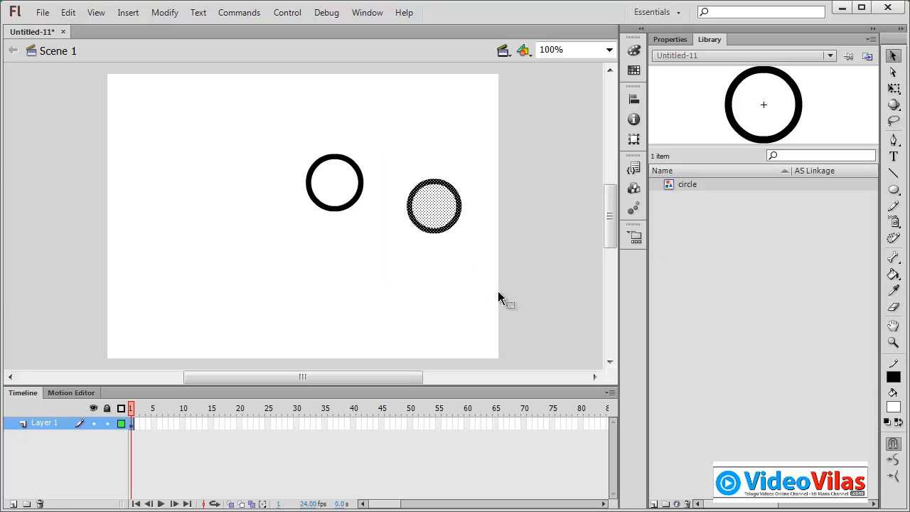
Step: Convert the selected second circle to a Movie Clip symbol with the default name and deselect it
key("F8")
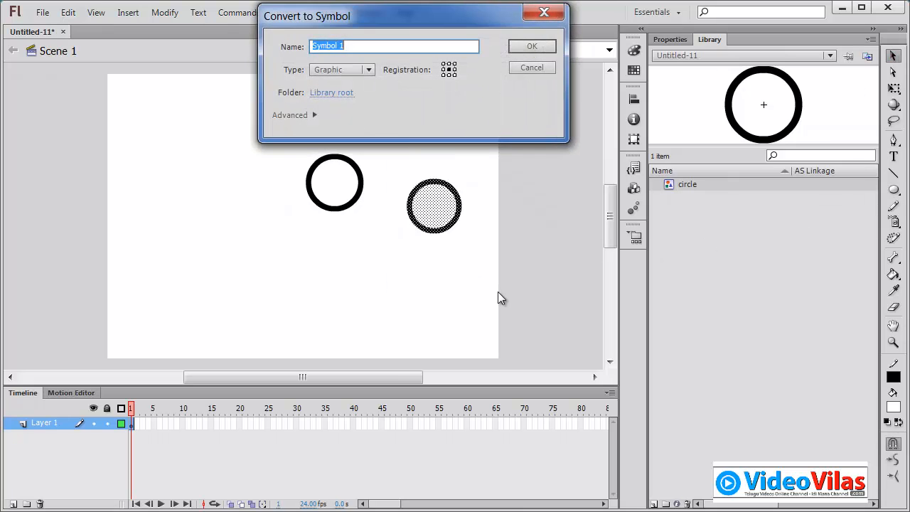
left_click(368, 71)
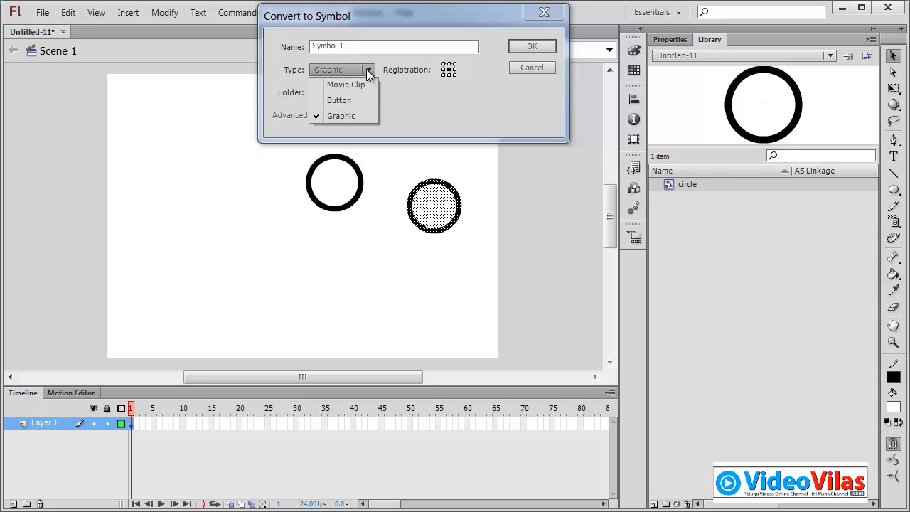
left_click(353, 86)
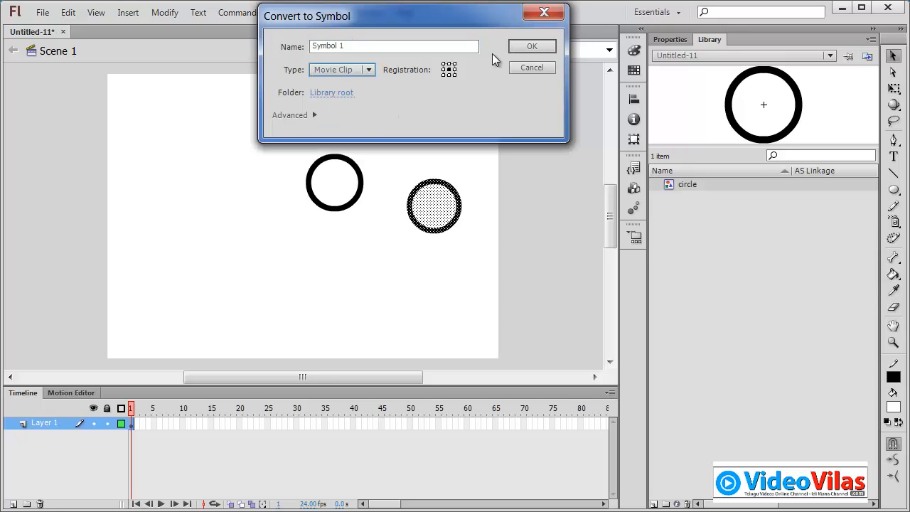
left_click(532, 46)
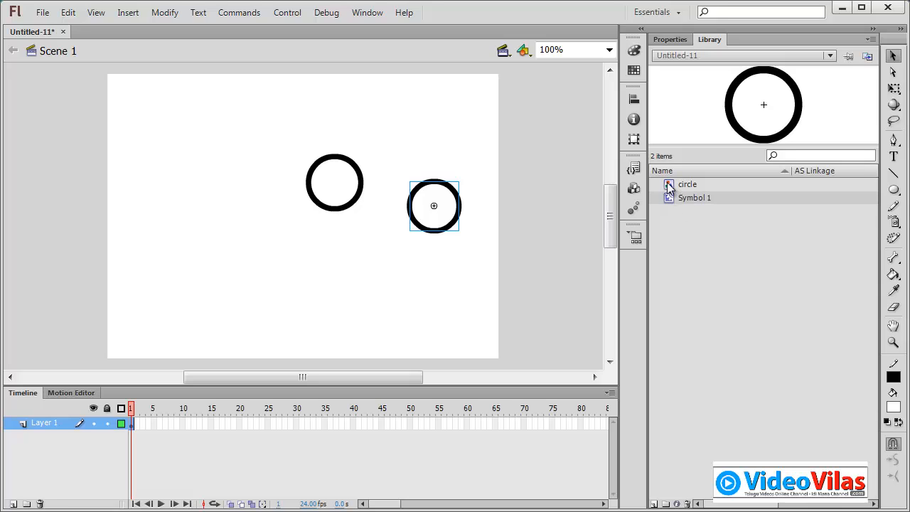
left_click(472, 272)
Step: Draw a third circle of similar size below and between the other two and select its fill and stroke
left_click(894, 189)
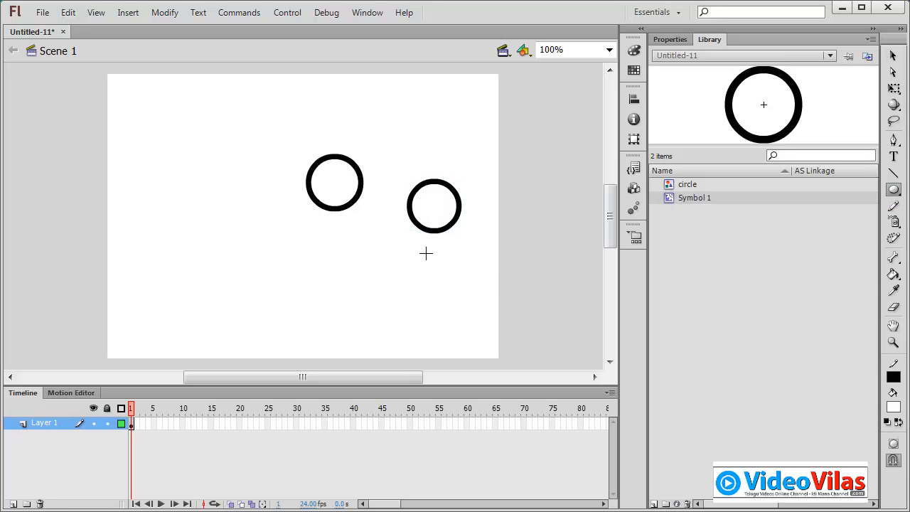
left_click_drag(338, 248, 389, 298)
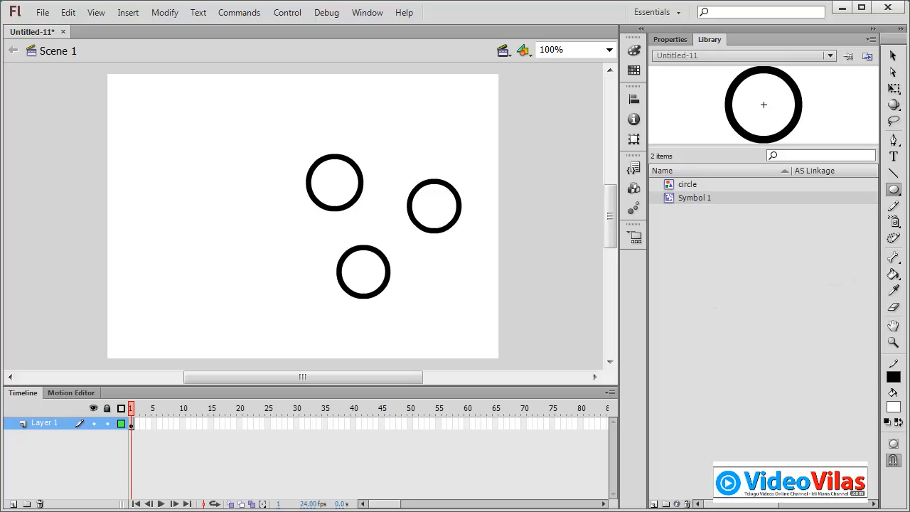
left_click(894, 56)
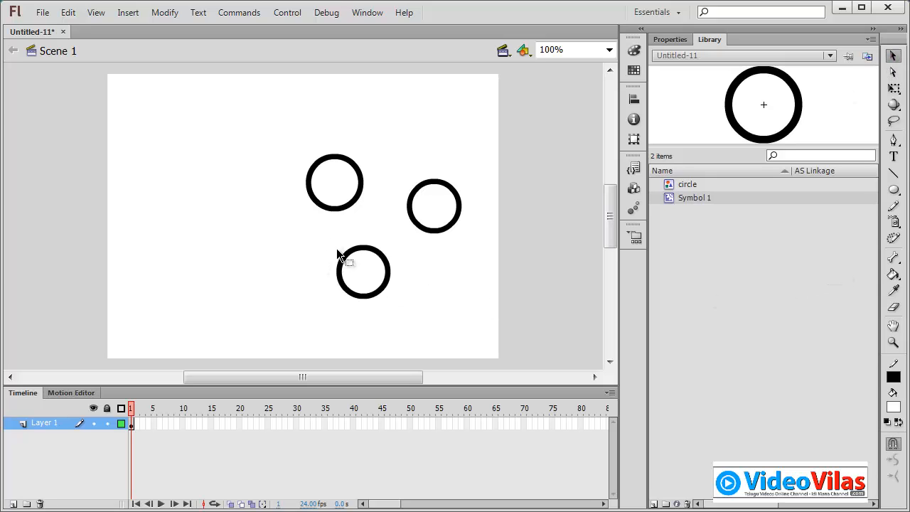
left_click_drag(396, 309, 399, 310)
Step: Convert the selected third circle to a Button symbol with the default name and deselect it
key("F8")
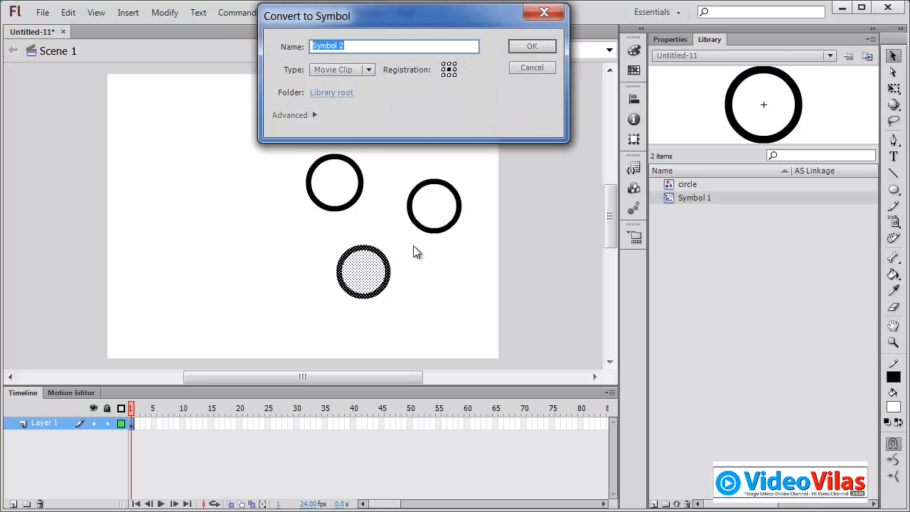
left_click(347, 69)
left_click(339, 100)
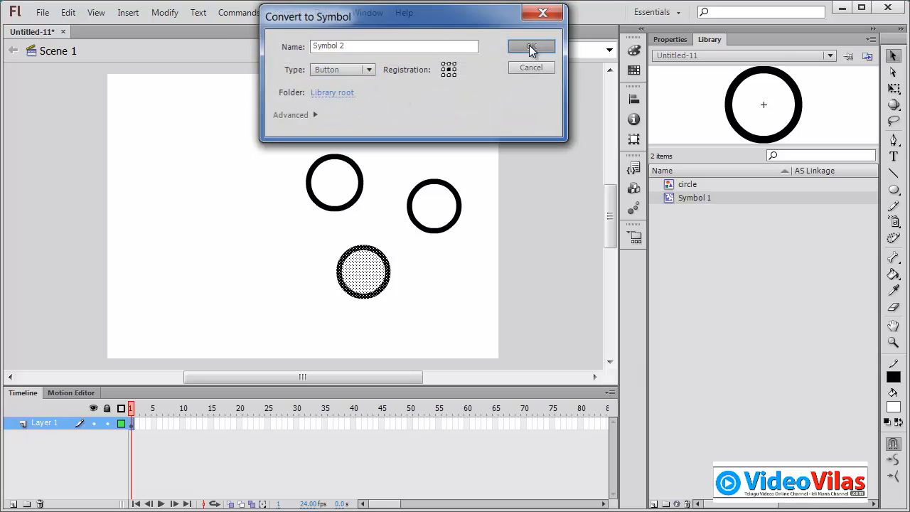
left_click(531, 47)
left_click(459, 267)
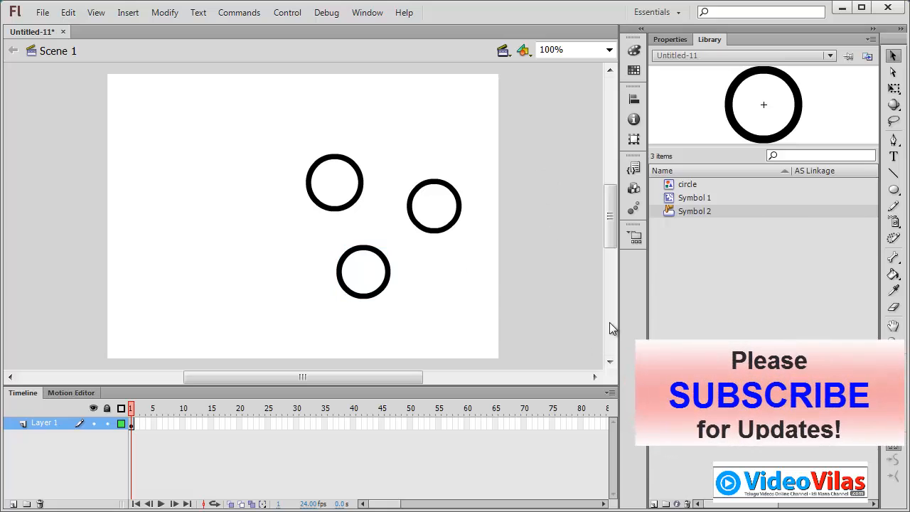
Step: Compare the Graphic, Movie Clip and Button symbols listed in the library
left_click(688, 187)
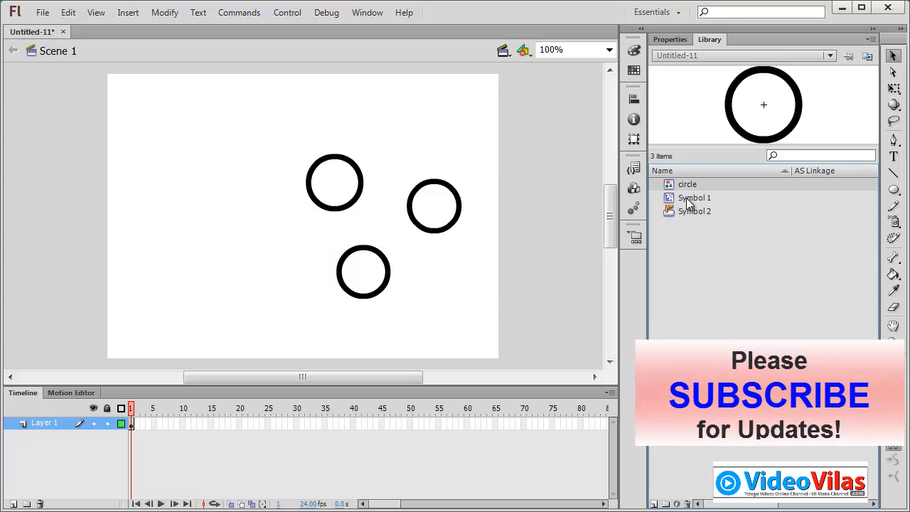
left_click(676, 200)
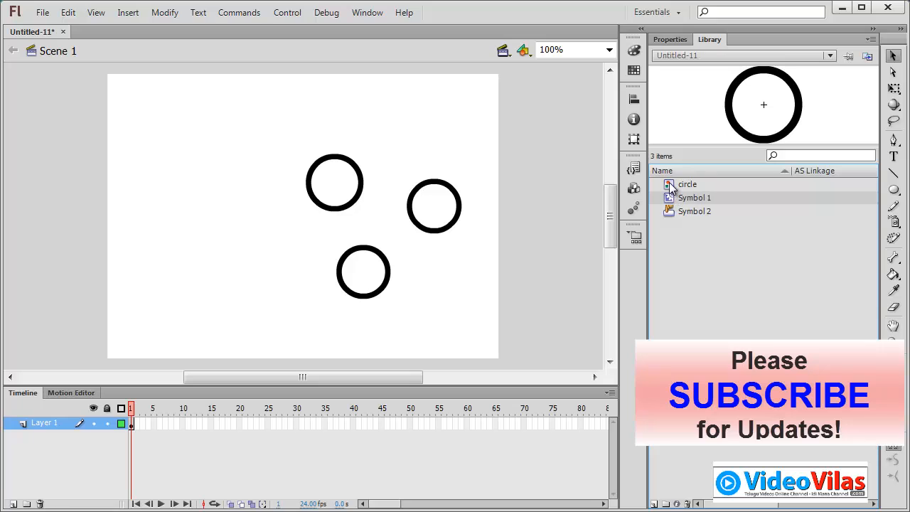
left_click(672, 185)
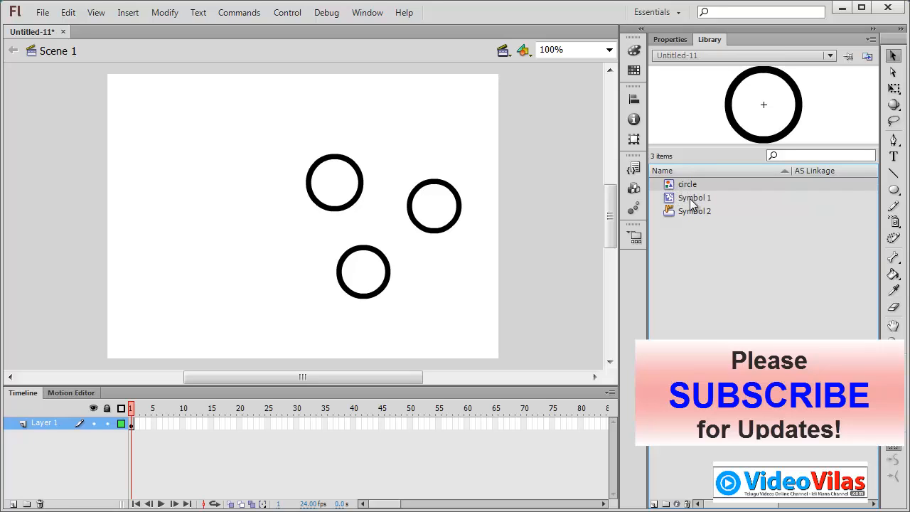
left_click(688, 199)
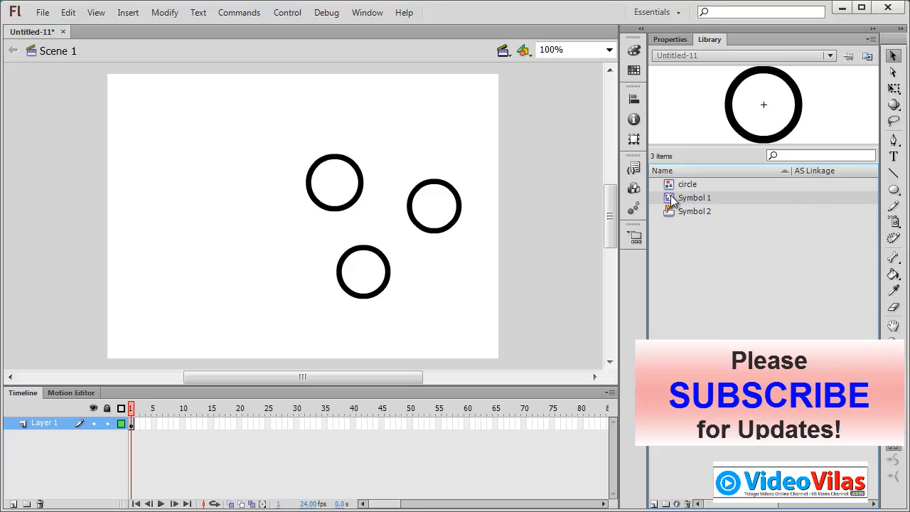
left_click(684, 213)
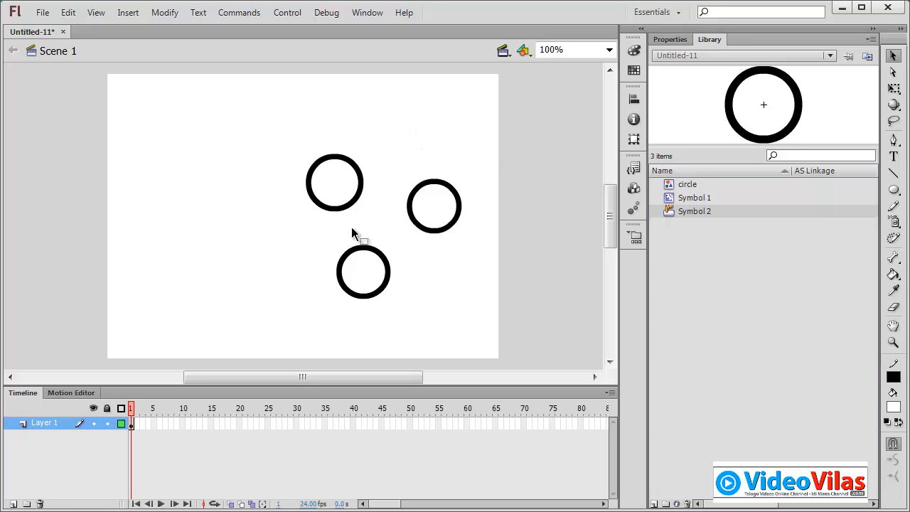
Step: Replace the three circles on the stage with three instances of Symbol 1 arranged in a triangle
left_click_drag(226, 131, 485, 334)
key("Delete")
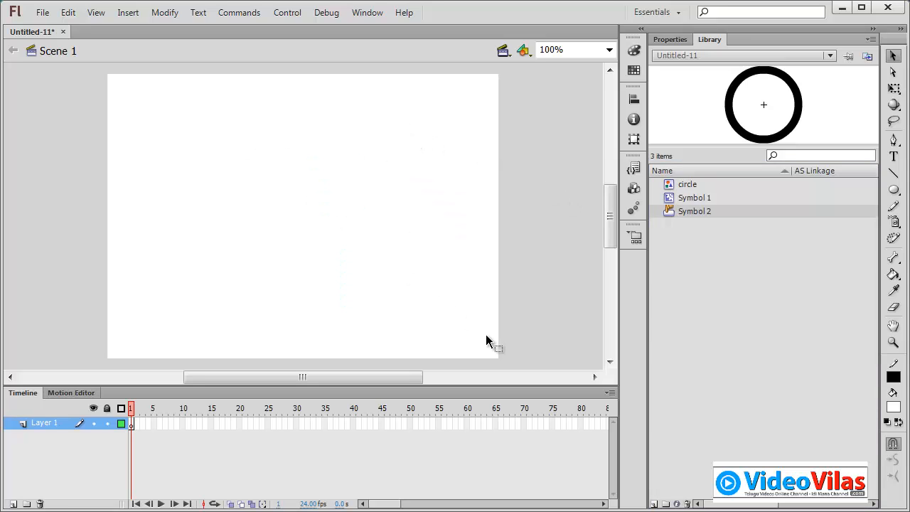
left_click(672, 199)
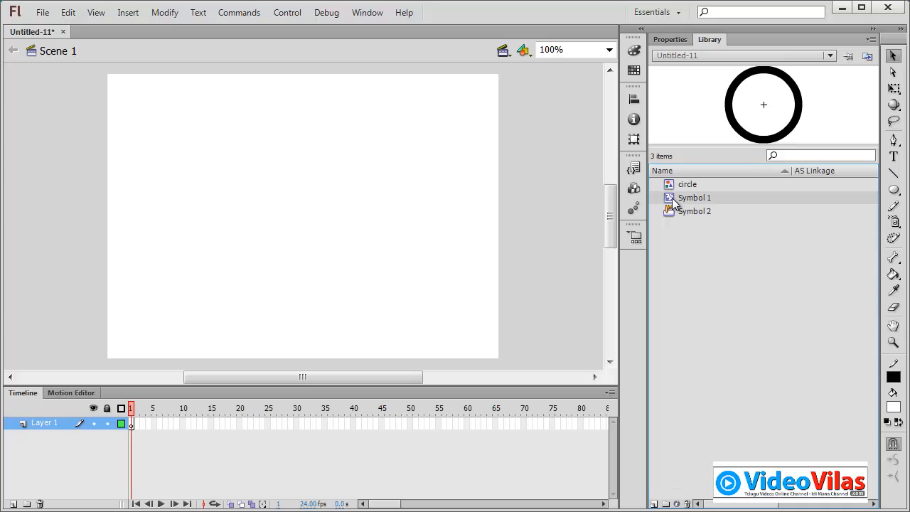
left_click_drag(672, 201, 322, 286)
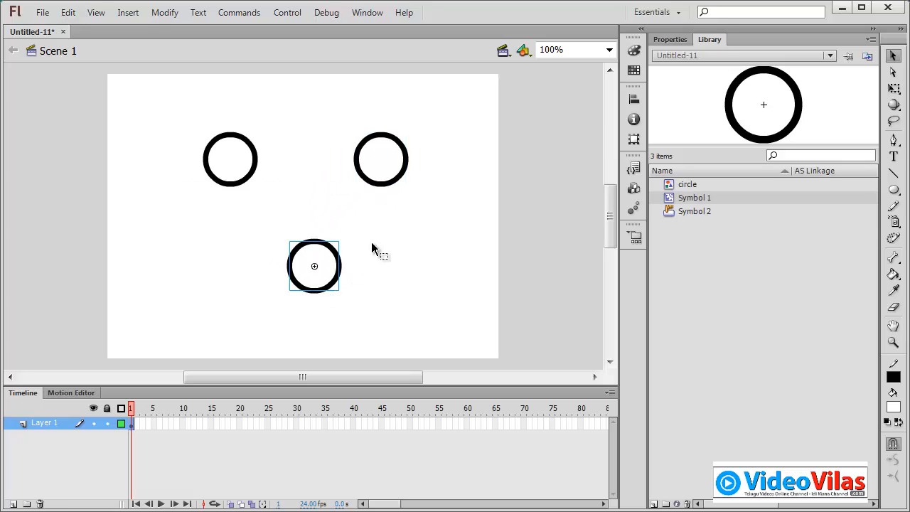
left_click(371, 241)
Step: Convert all three circle instances together to a Button symbol named "New Symbol Group"
left_click_drag(176, 105, 457, 321)
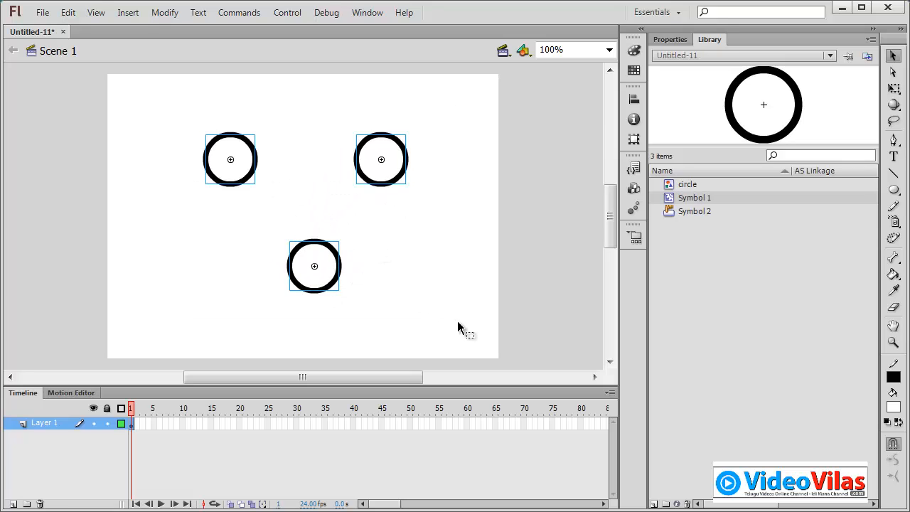
key("F8")
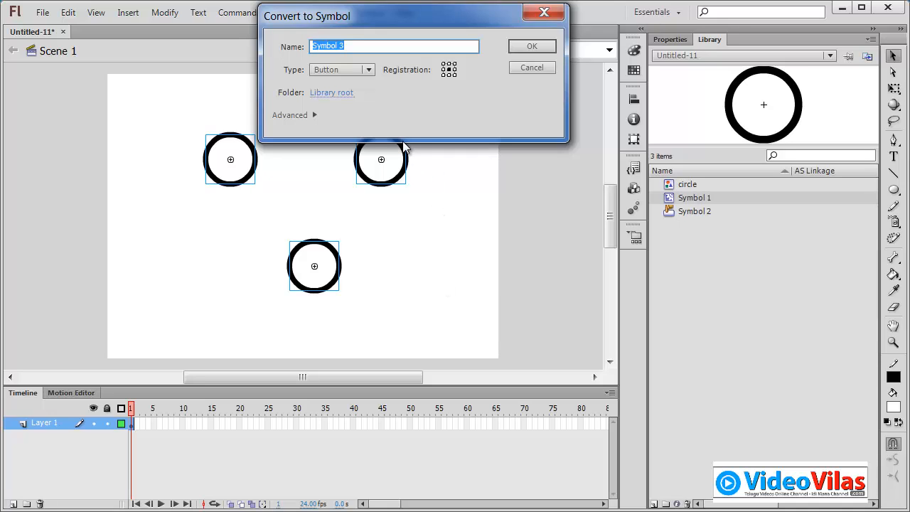
type("New Symbol Grop")
key("BackSpace")
type("up")
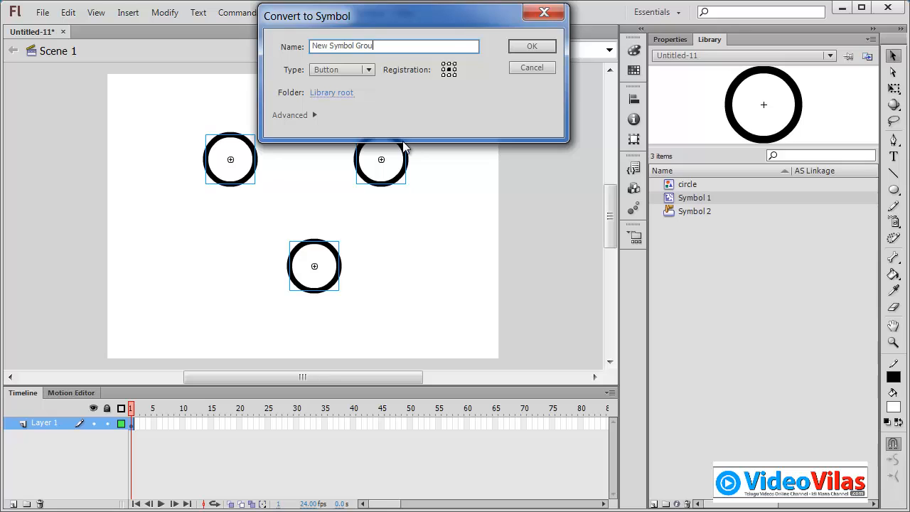
left_click(537, 46)
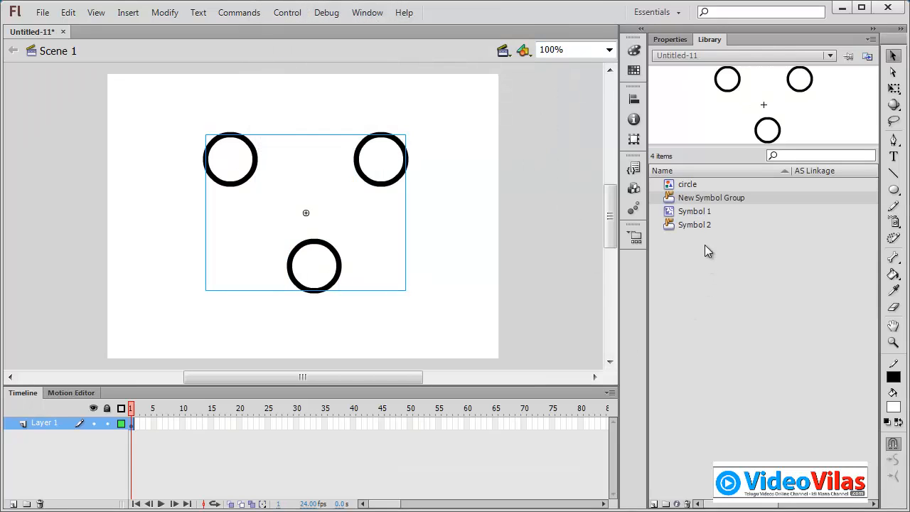
Step: Inspect the contents of New Symbol Group from the library, and undo the conversion of the three circles back in Scene 1
double_click(673, 200)
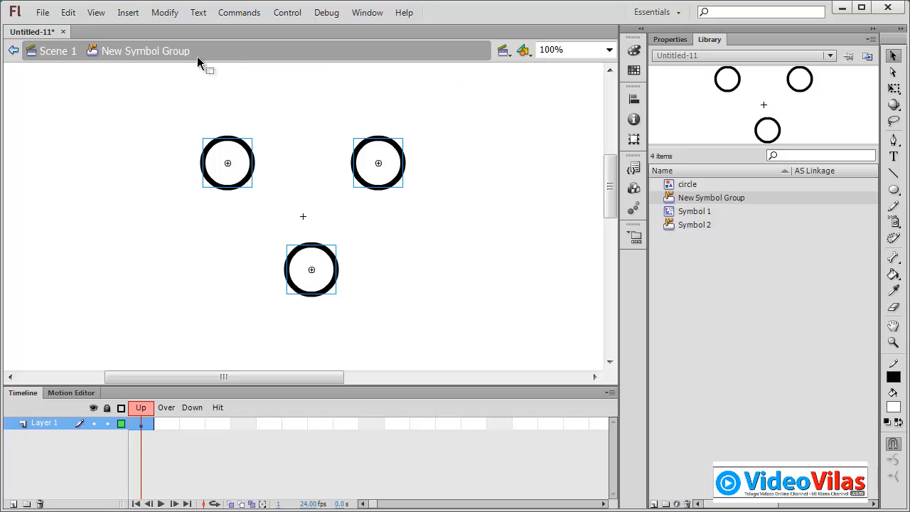
left_click(14, 52)
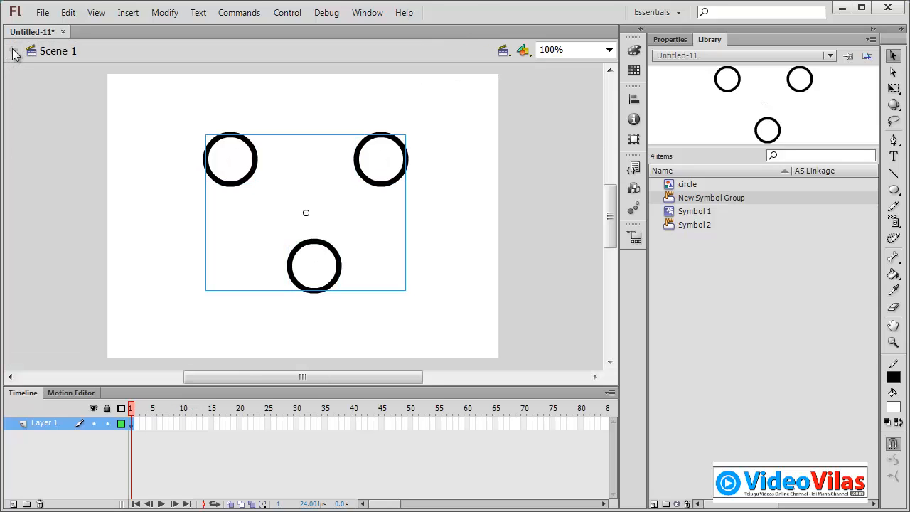
right_click(672, 201)
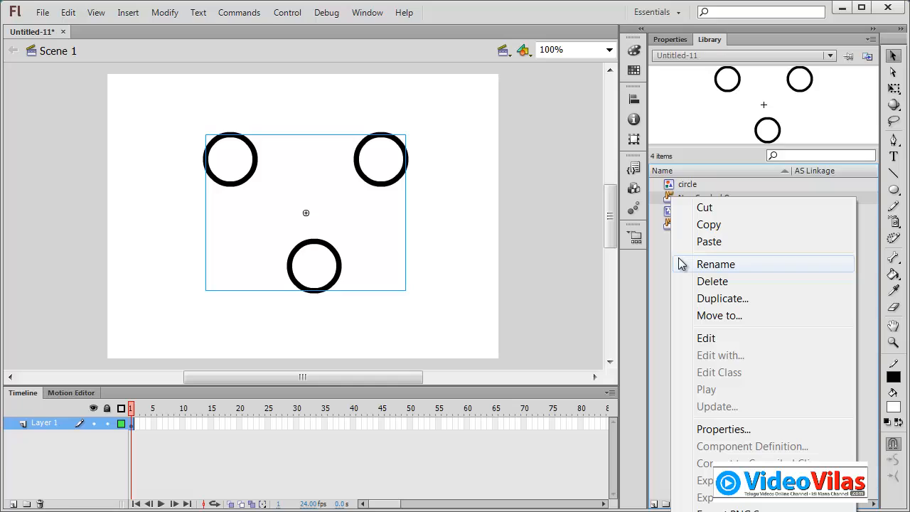
left_click(666, 201)
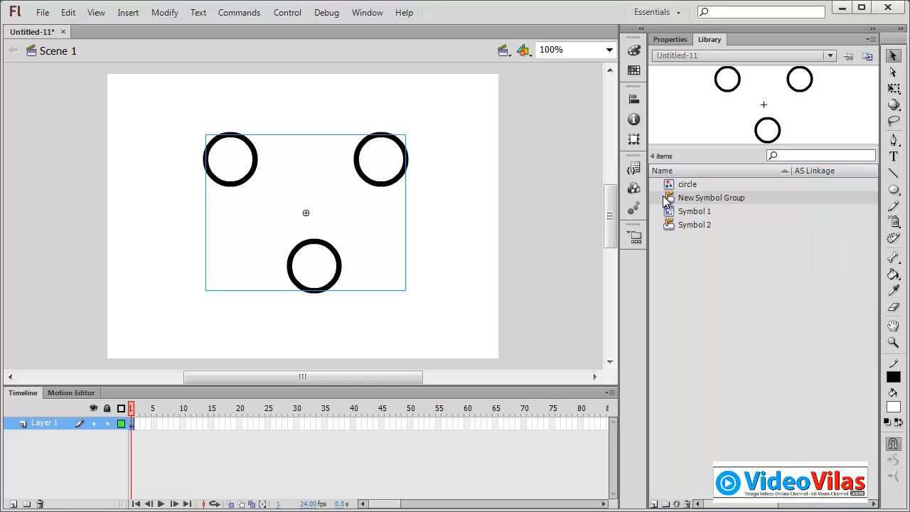
key("ctrl+z")
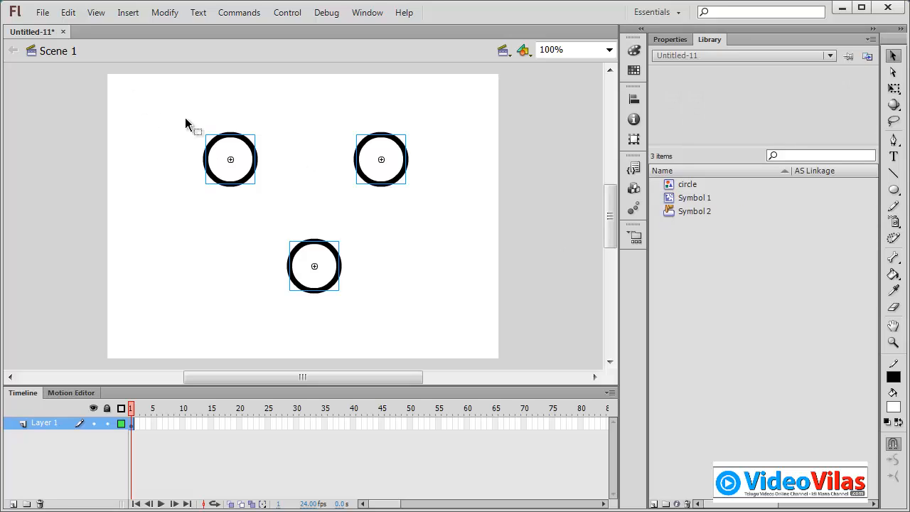
Step: Convert the three circle instances together to a Movie Clip symbol named "Movie Clip Symbol Group"
left_click_drag(171, 89, 473, 326)
key("F8")
left_click(366, 69)
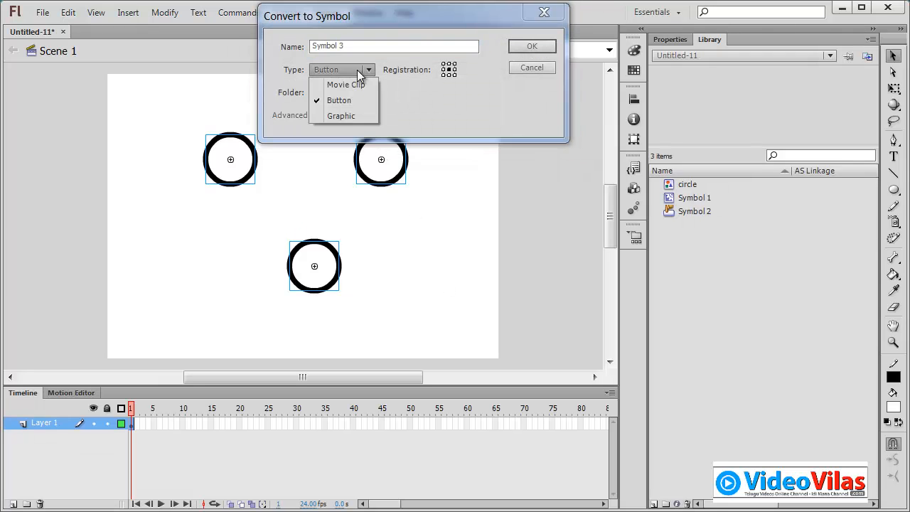
left_click(357, 83)
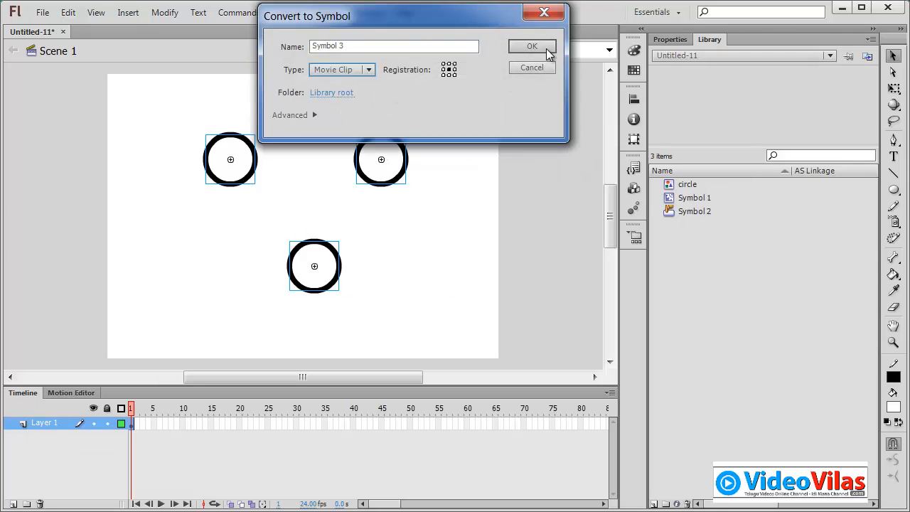
left_click_drag(424, 47, 129, 43)
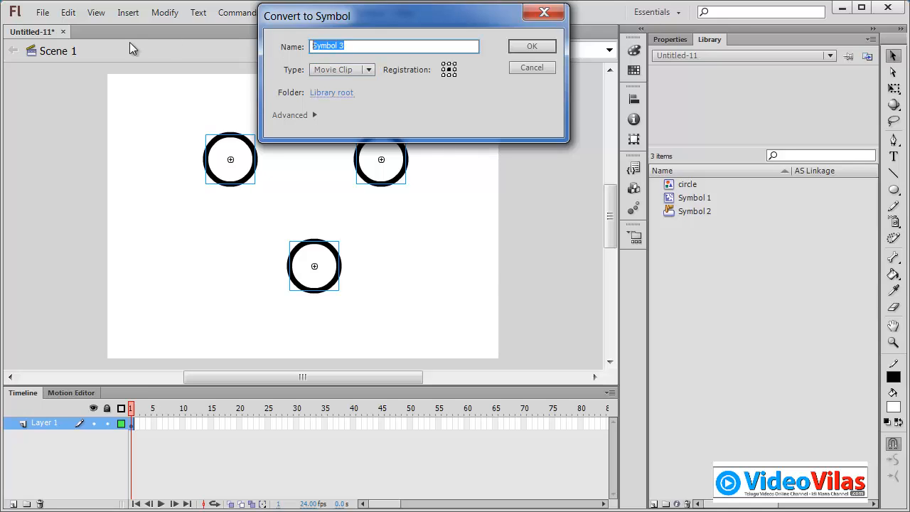
key("BackSpace")
type("Movie Clip Symbol Group")
key("Return")
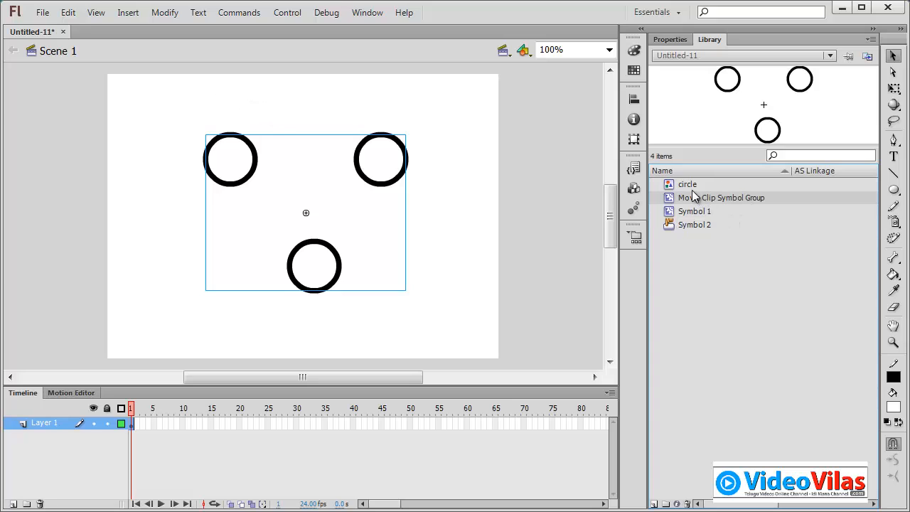
Step: Examine the instance type options in the Movie Clip Symbol Group's properties, and return to the library
left_click(665, 41)
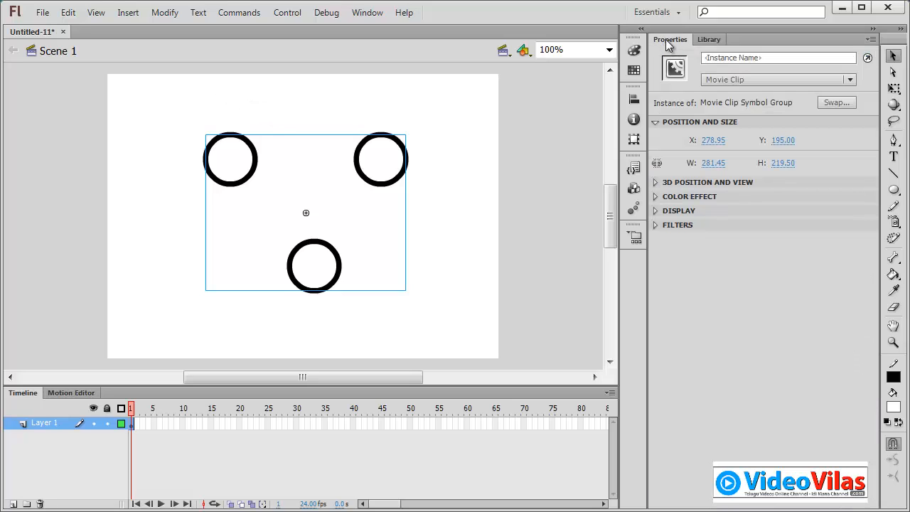
left_click(749, 81)
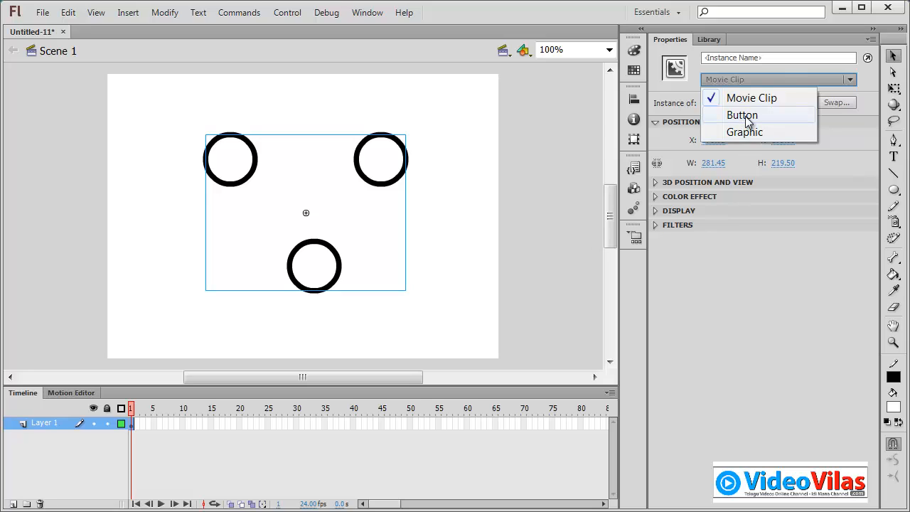
left_click(709, 40)
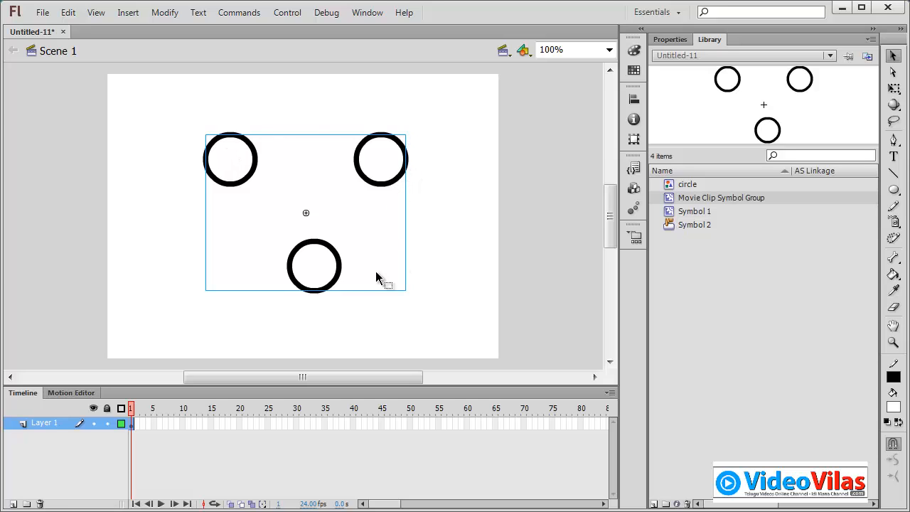
Step: Open the Movie Clip Symbol Group on the stage for in-place editing and select its upper-left circle
left_click(247, 125)
left_click(248, 161)
double_click(237, 157)
left_click(242, 116)
left_click(239, 158)
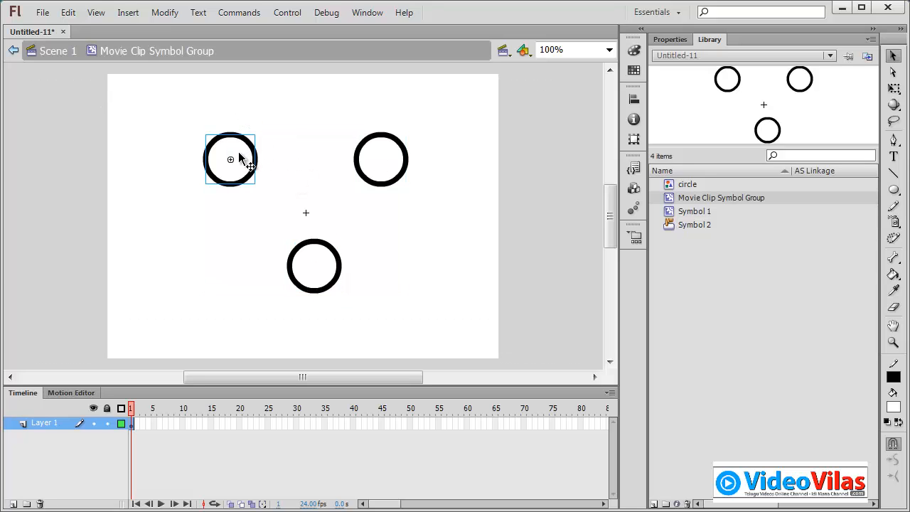
Step: Inspect the three circle instances inside Movie Clip Symbol Group, and return to Scene 1 to check the whole group instance
left_click(390, 160)
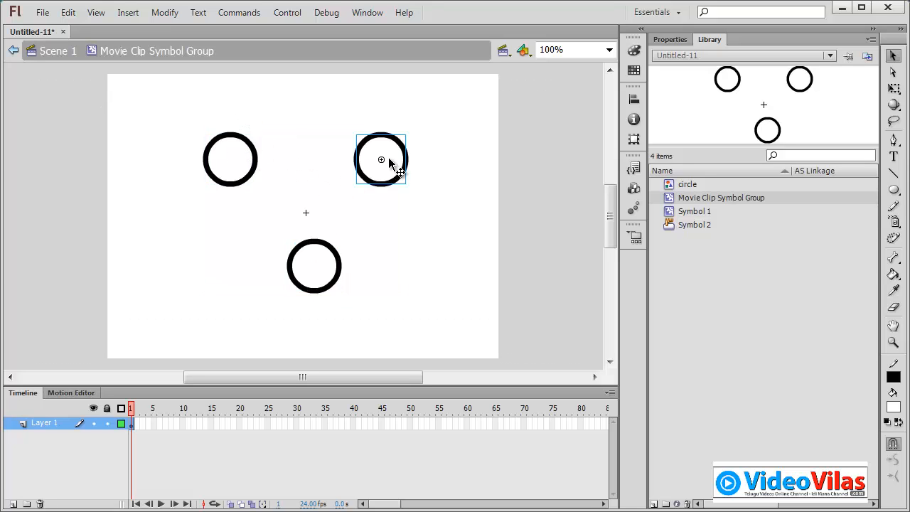
left_click(333, 266)
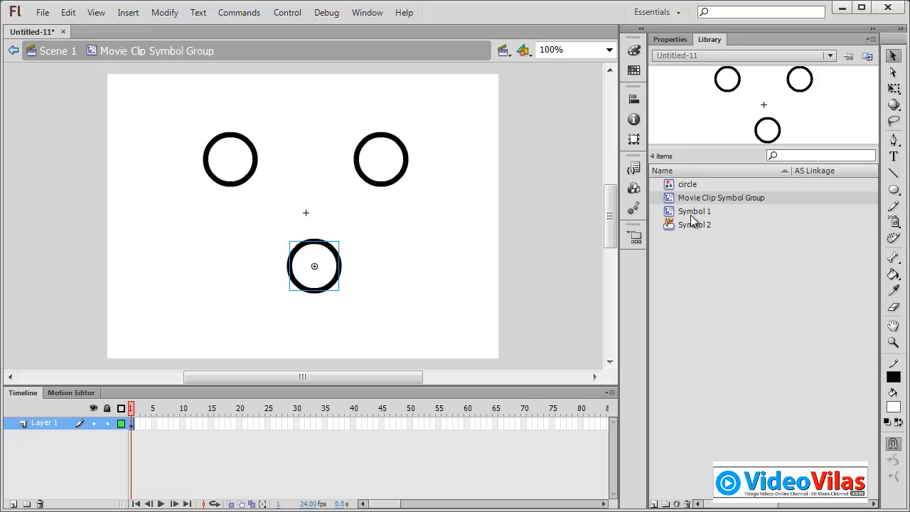
left_click(242, 157)
left_click(385, 157)
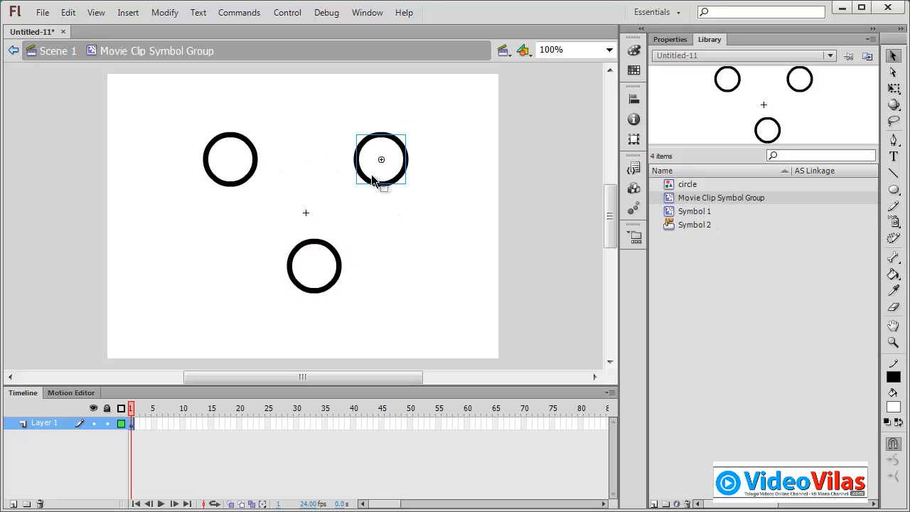
left_click(332, 285)
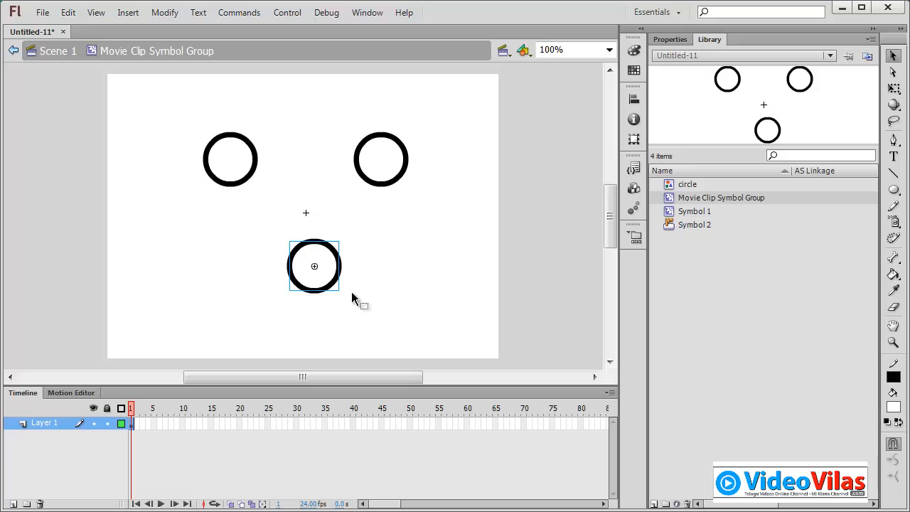
left_click(14, 51)
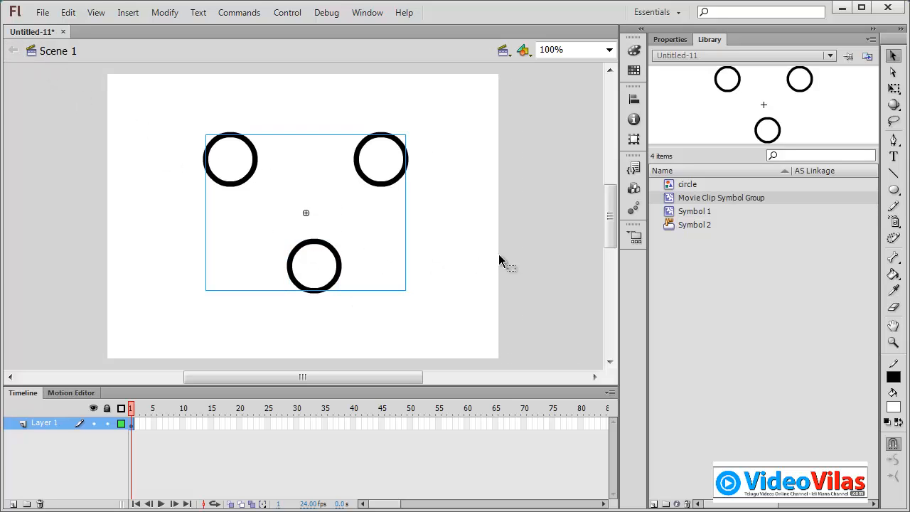
left_click(451, 203)
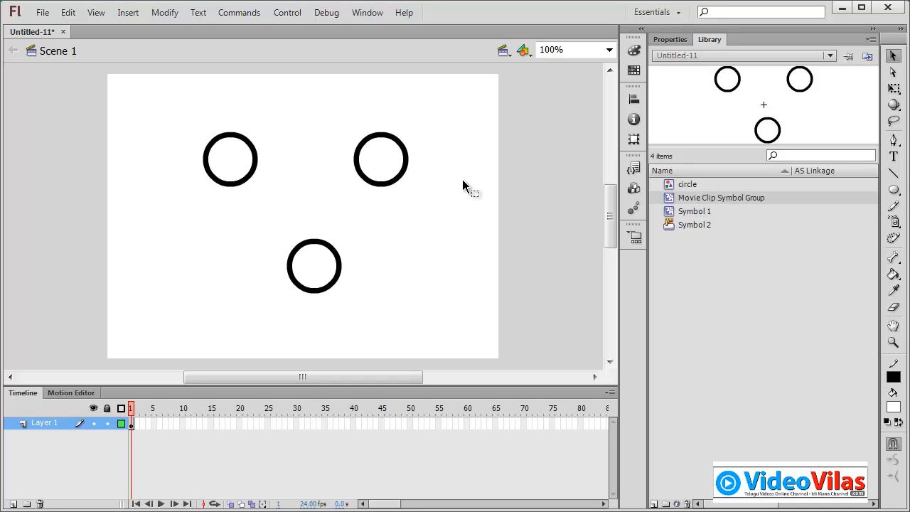
left_click(371, 165)
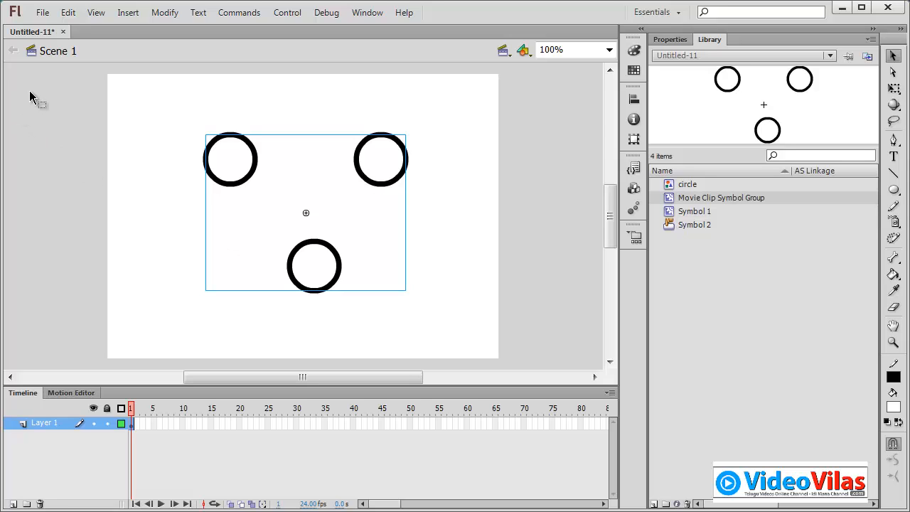
left_click(398, 118)
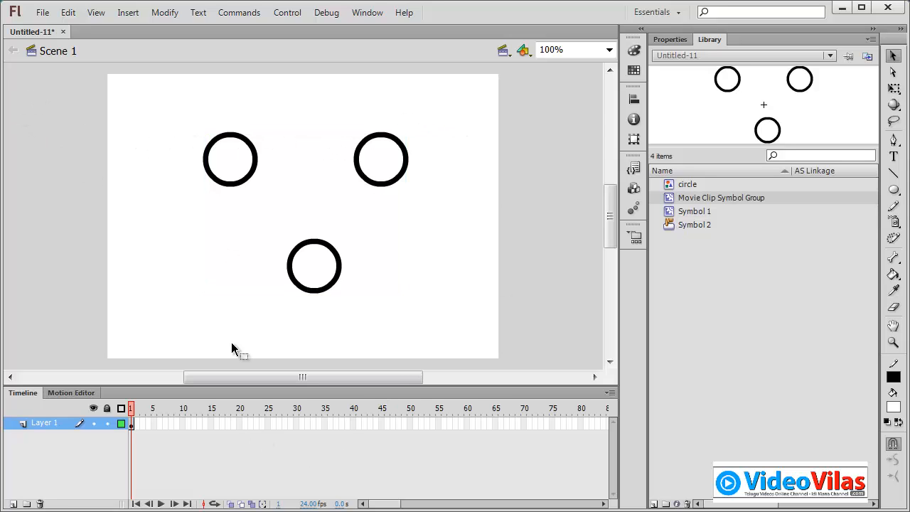
Step: Close the current document without saving its changes and create a new blank document
left_click(64, 32)
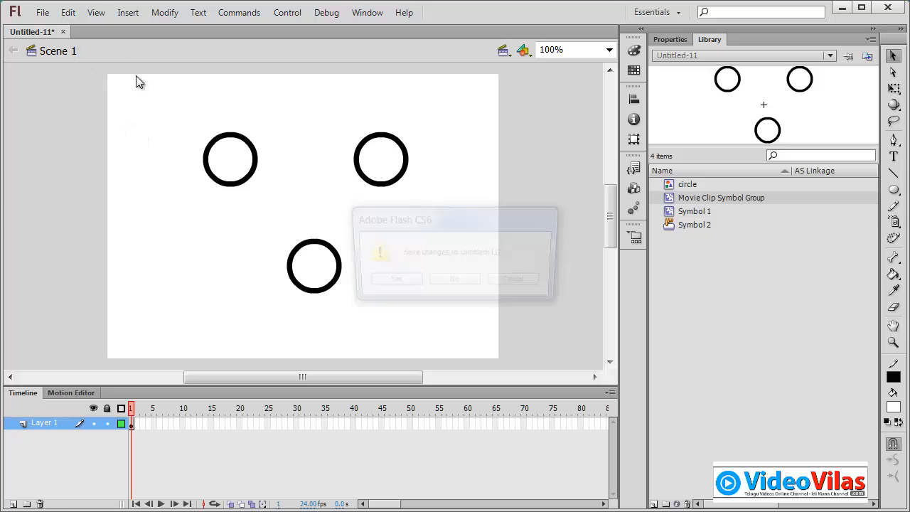
left_click(460, 287)
left_click(301, 103)
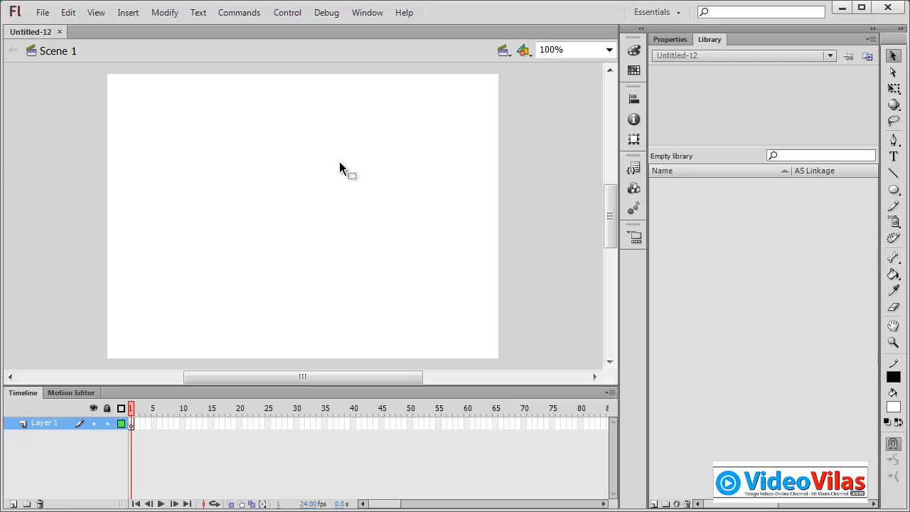
Step: Draw a small circle in the upper-left area of the stage with the Oval tool
left_click(894, 189)
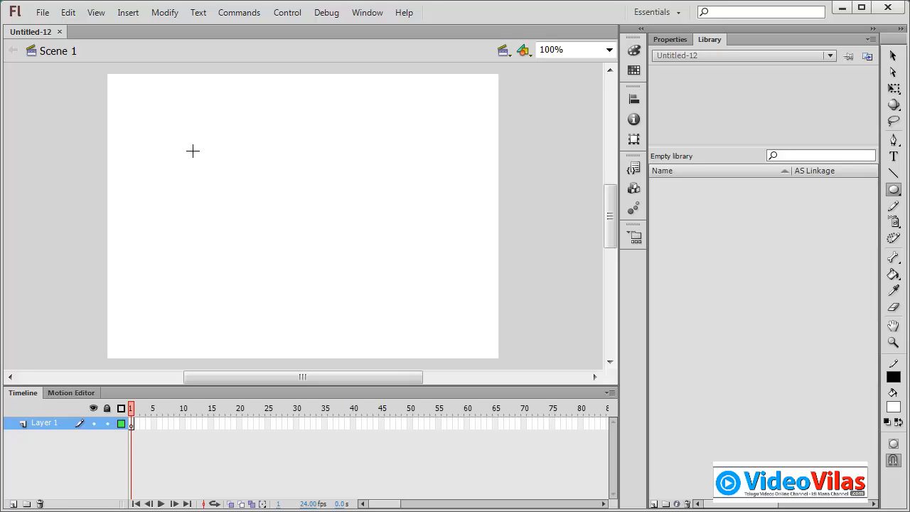
left_click_drag(205, 162, 230, 192)
left_click(894, 56)
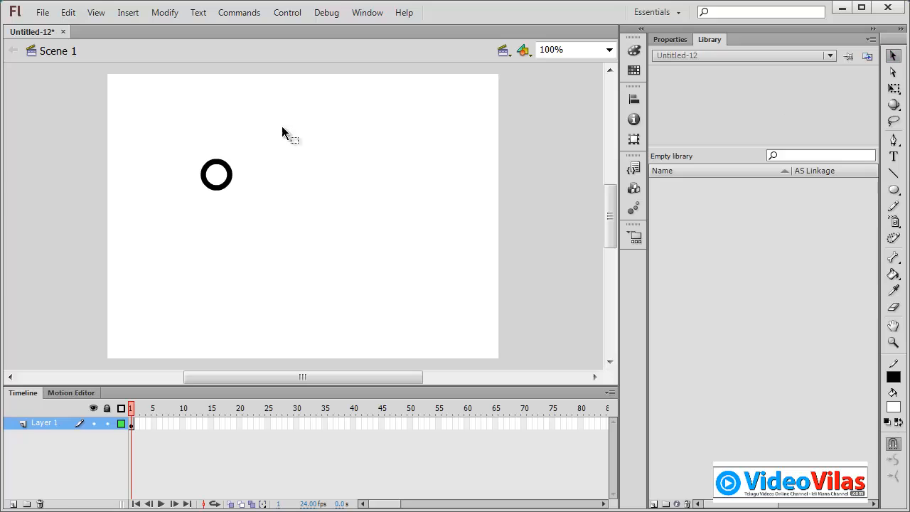
Step: Convert the circle to a Movie Clip symbol named "bounce"
key("ctrl+a")
key("F8")
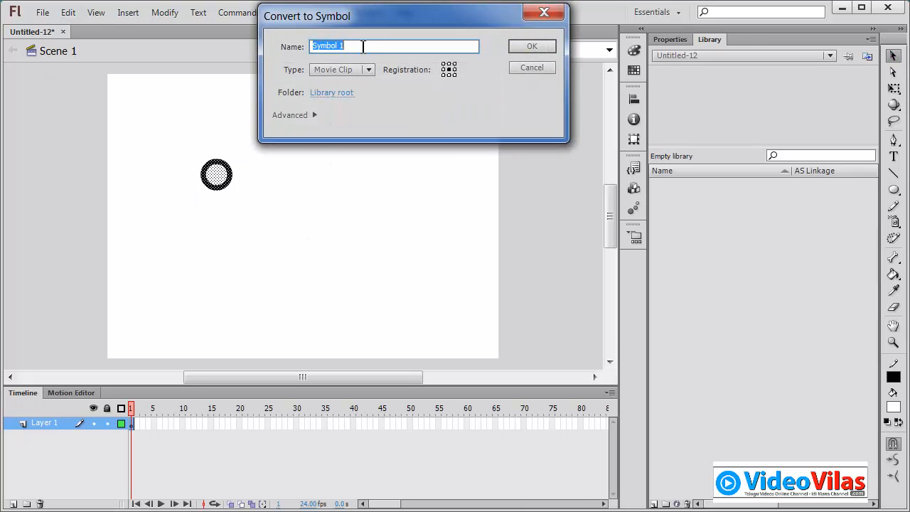
type("bounce")
left_click(532, 46)
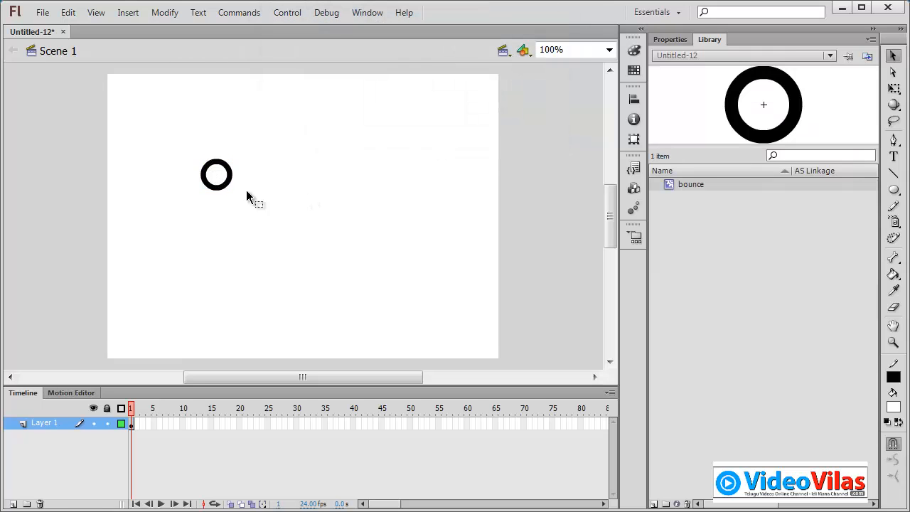
Step: Move the bounce instance down toward the centre of the stage
double_click(221, 178)
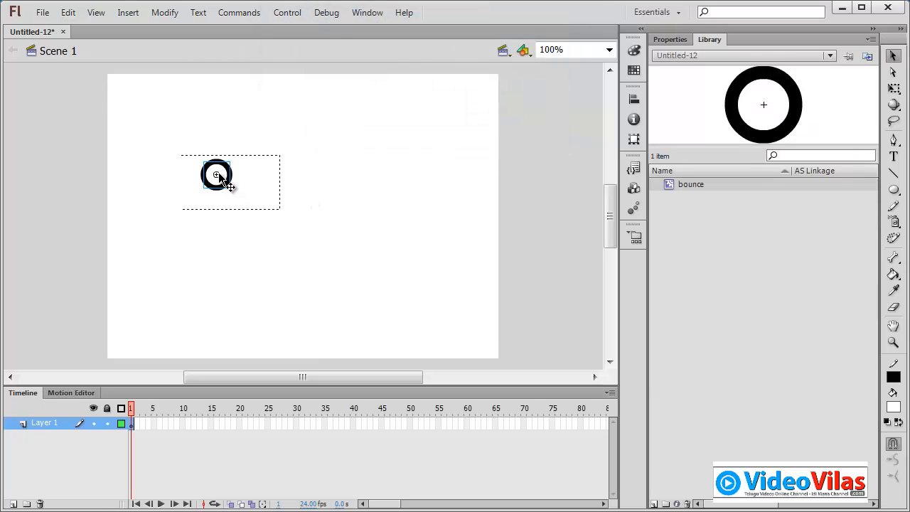
double_click(156, 151)
left_click_drag(234, 183, 281, 229)
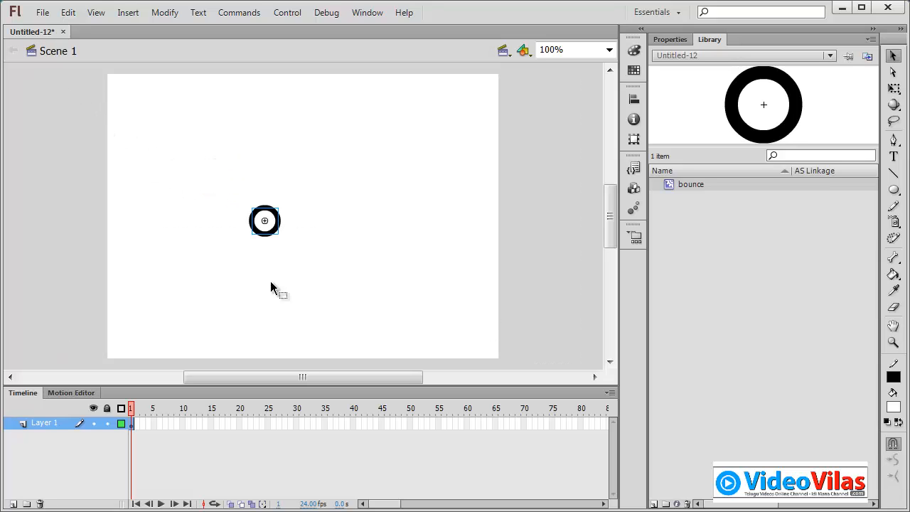
Step: Open the bounce symbol in place and apply the bounce-in-3D motion preset to its circle, accepting the conversion to a movie clip
double_click(273, 224)
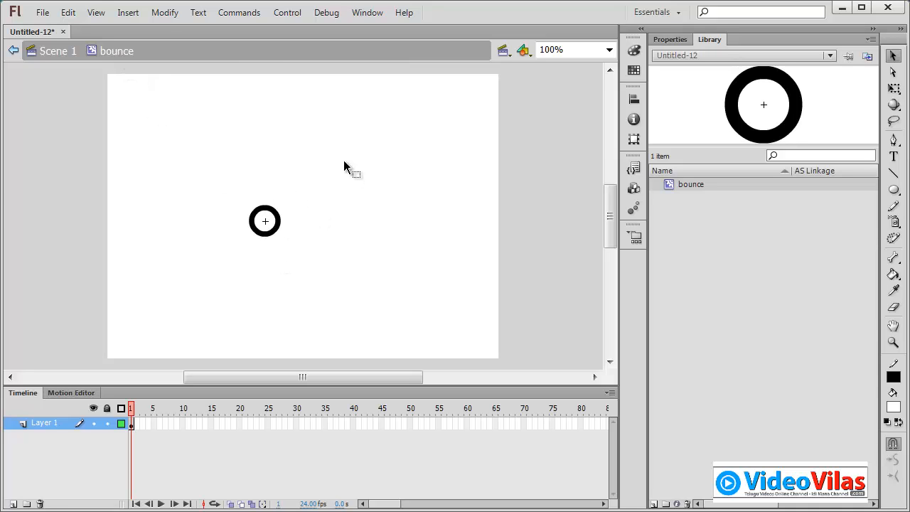
key("ctrl+a")
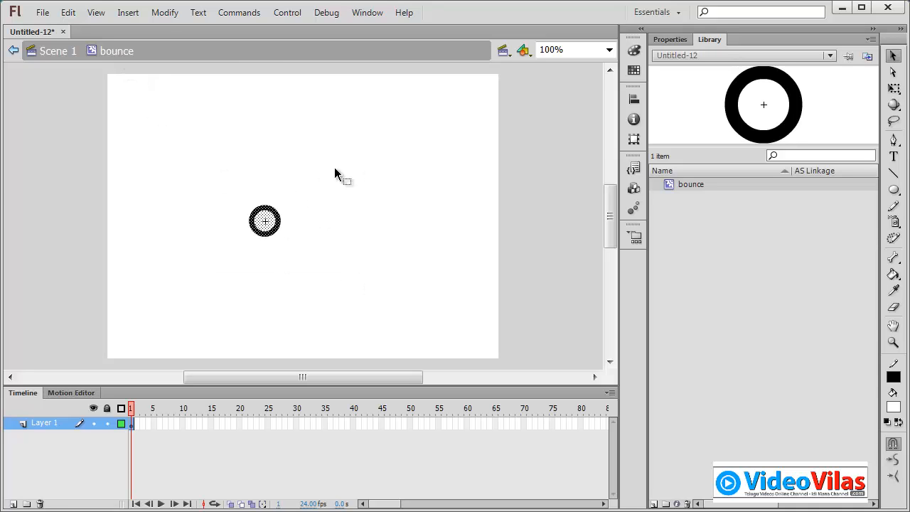
left_click(352, 15)
left_click(440, 177)
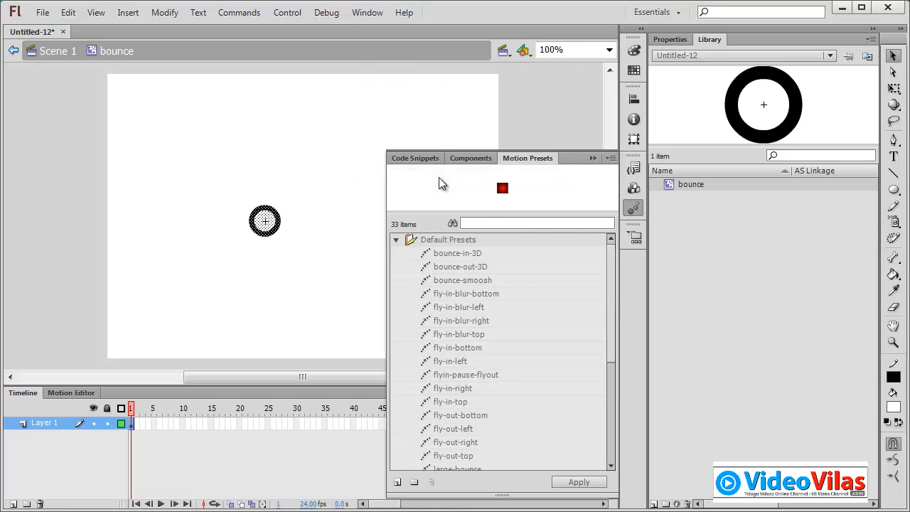
left_click(458, 253)
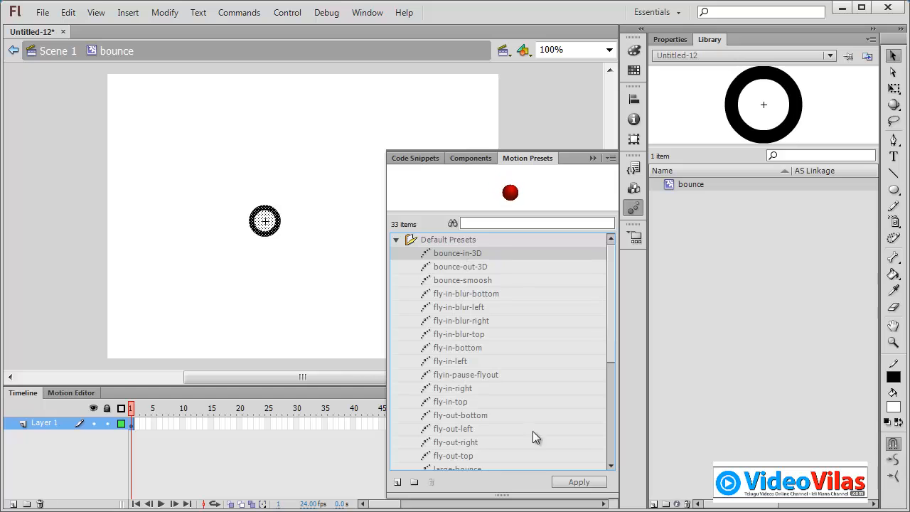
left_click(578, 482)
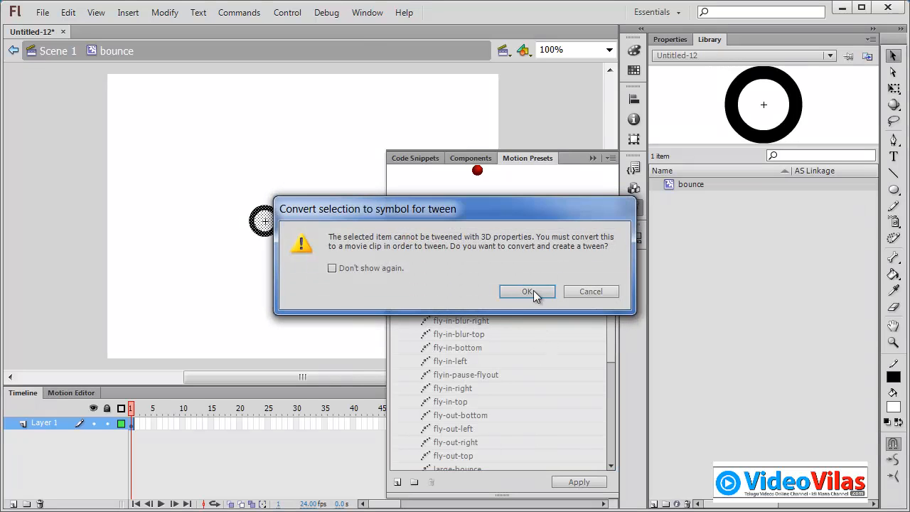
left_click(527, 292)
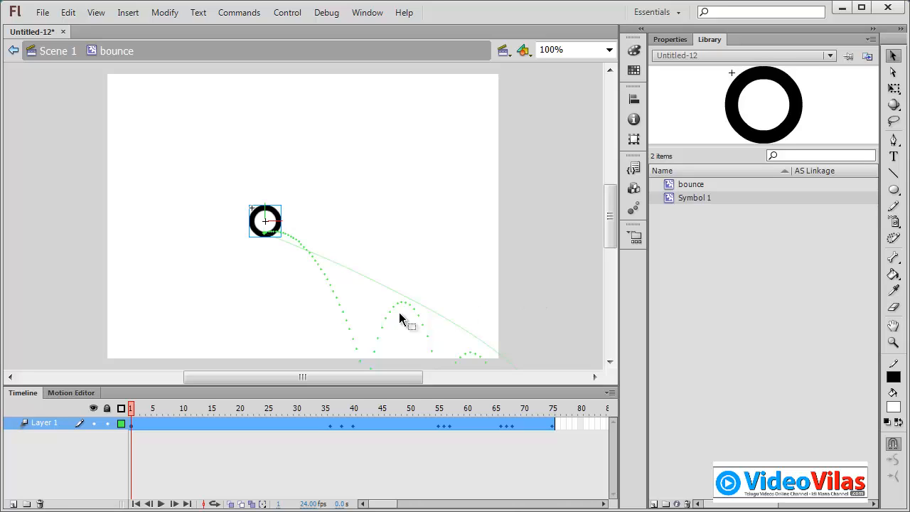
Step: Return to Scene 1 after viewing the full motion path, and move the bounce instance near the stage's left edge
key("ctrl+minus")
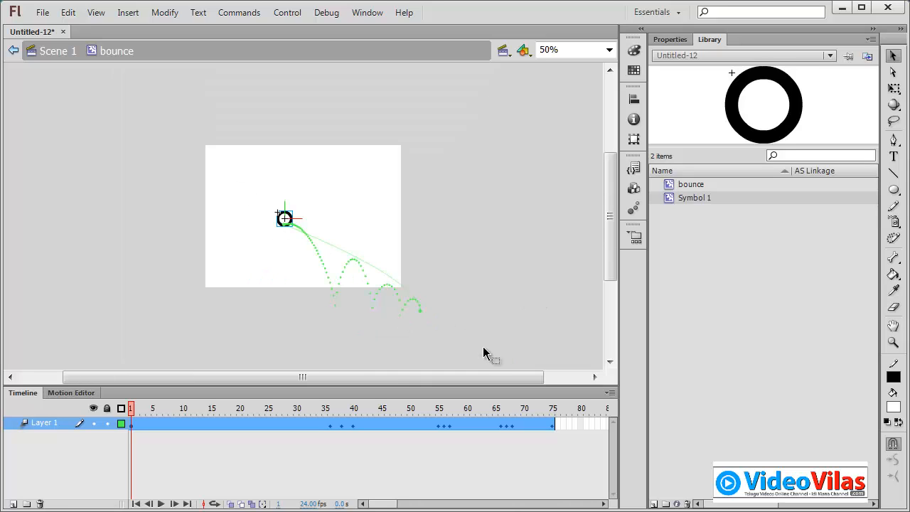
left_click(469, 256)
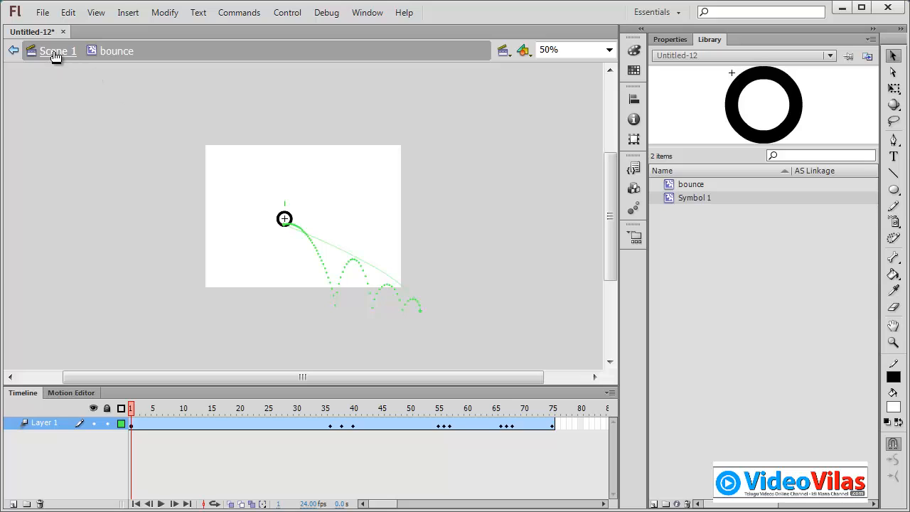
left_click(15, 50)
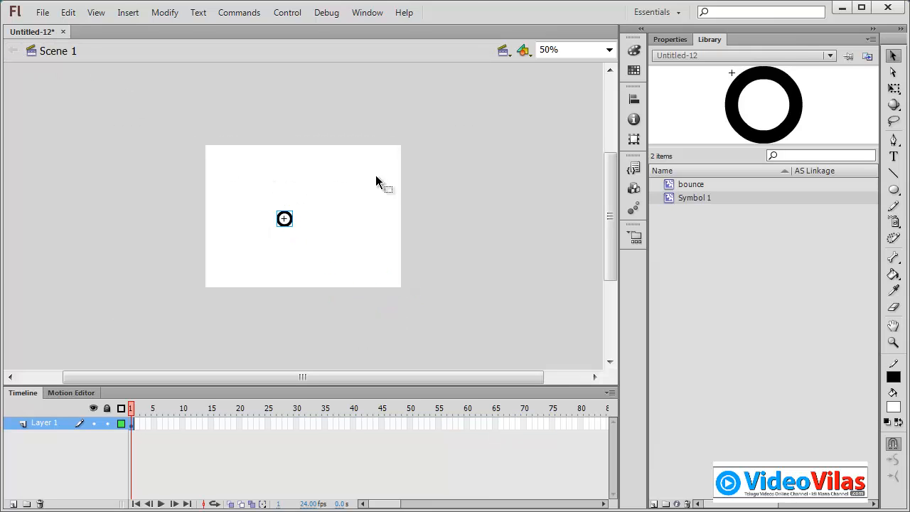
left_click(310, 223)
left_click_drag(288, 222, 227, 200)
left_click(282, 245)
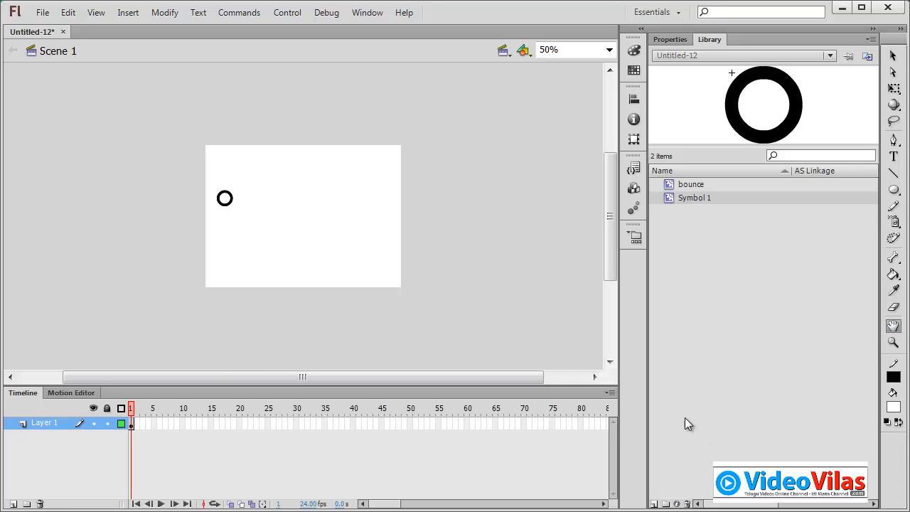
Step: Fit the stage in the window and test the movie to preview the bounce animation, closing the preview afterwards
double_click(893, 326)
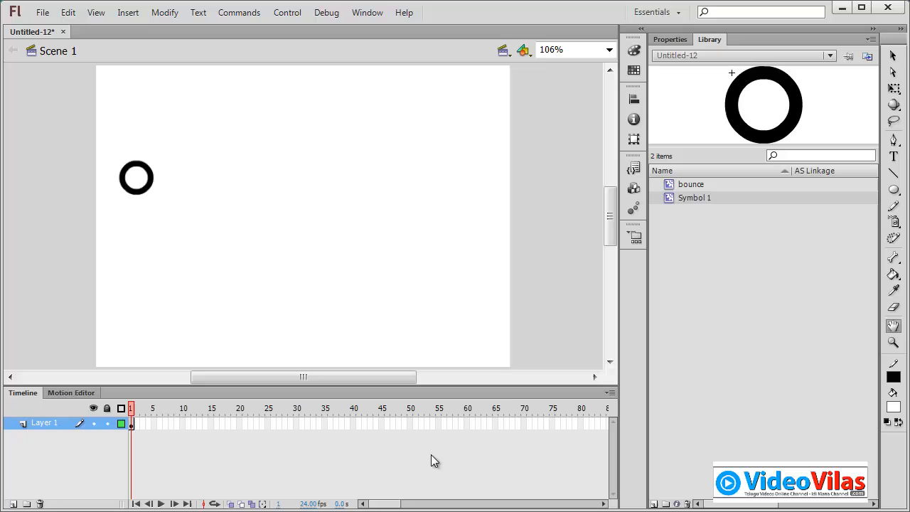
left_click(132, 423)
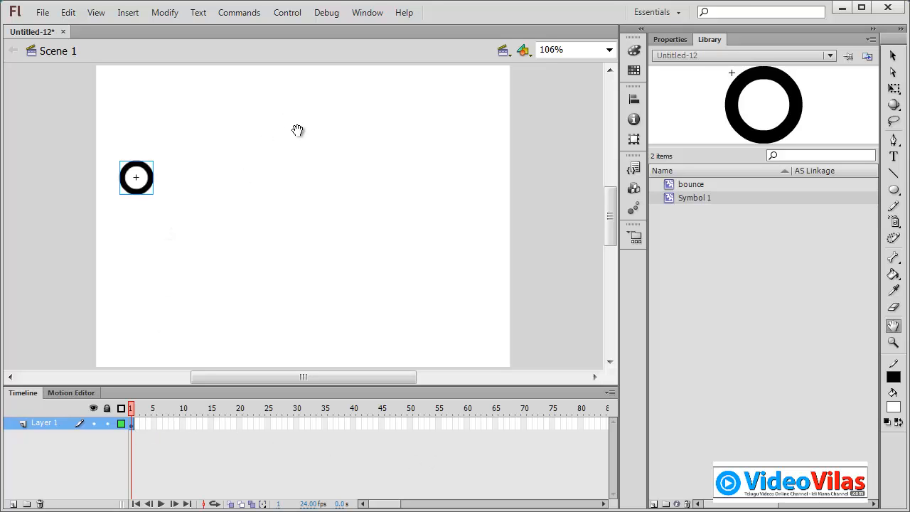
key("ctrl+Return")
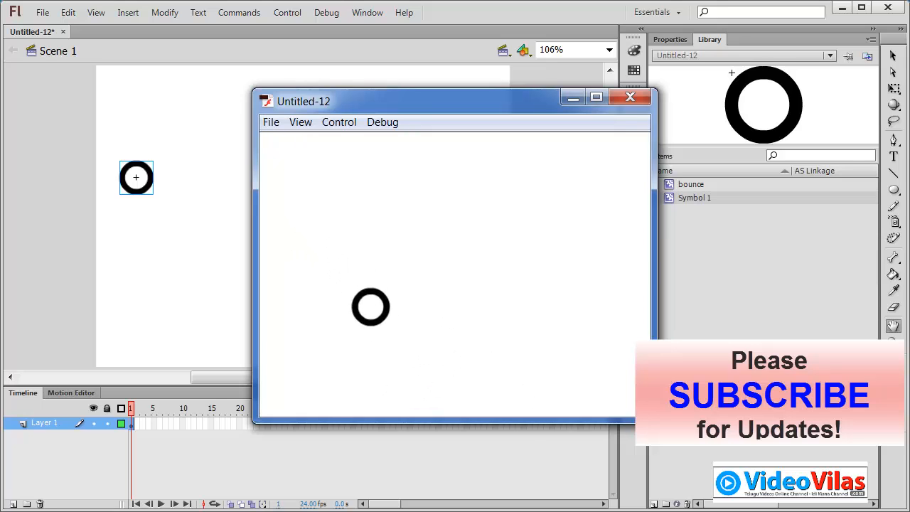
left_click(630, 97)
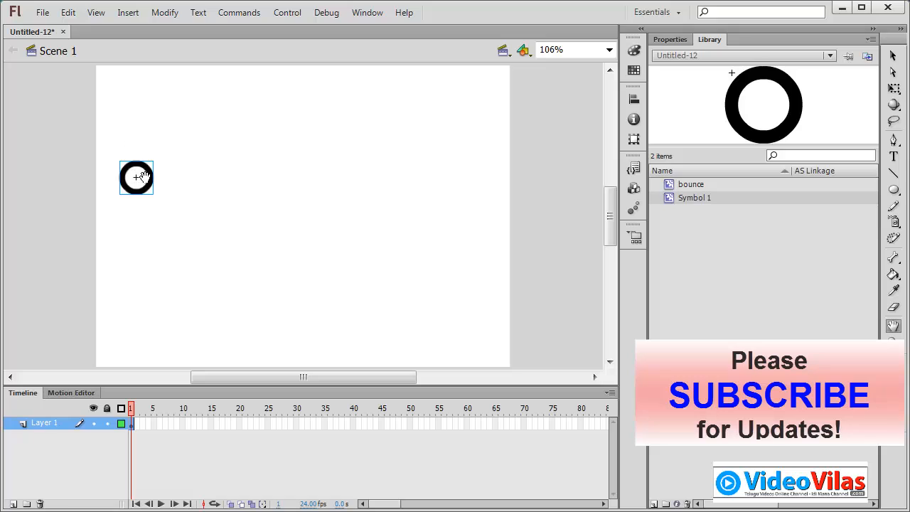
Step: Move the bounce instance straight up to the stage's upper-left corner
left_click(893, 55)
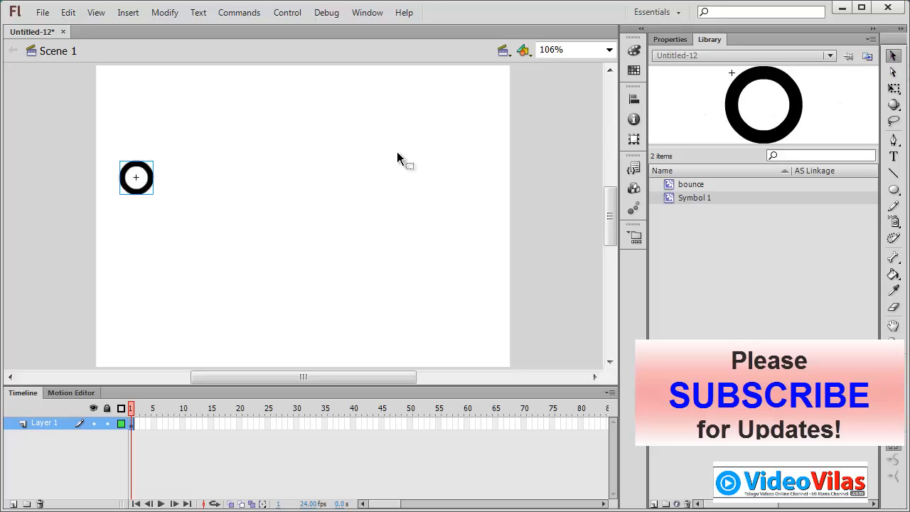
left_click_drag(148, 184, 142, 107)
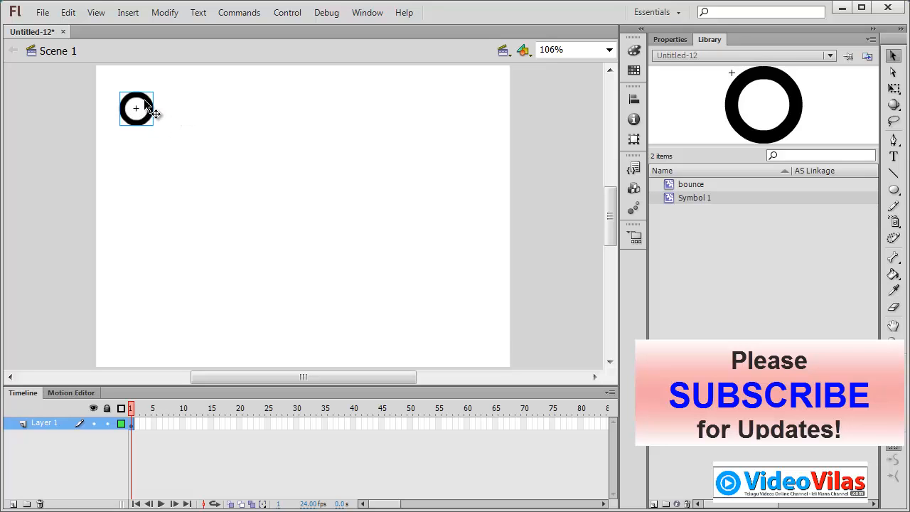
Step: Check the repositioned motion path inside the bounce symbol, and test the movie again from Scene 1
double_click(145, 106)
mouse_move(135, 409)
left_mouse_down()
mouse_move(538, 410)
mouse_move(131, 410)
left_mouse_up()
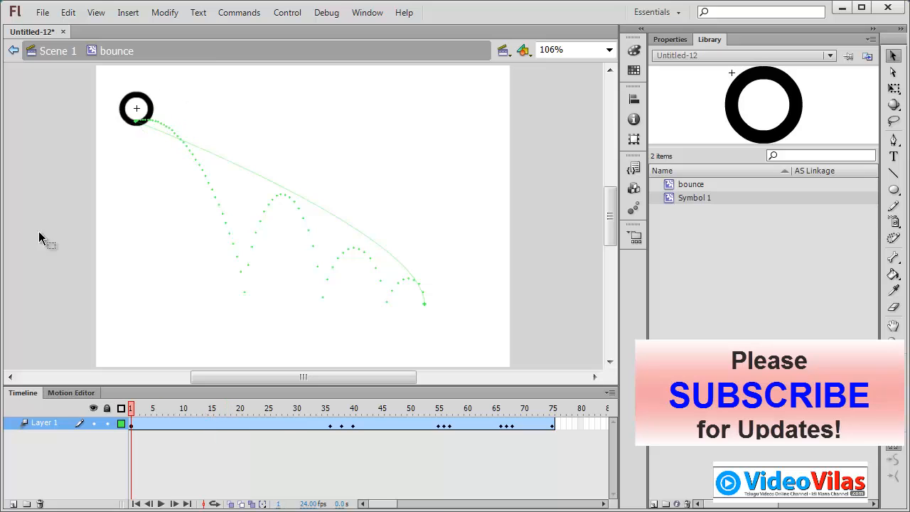
double_click(59, 103)
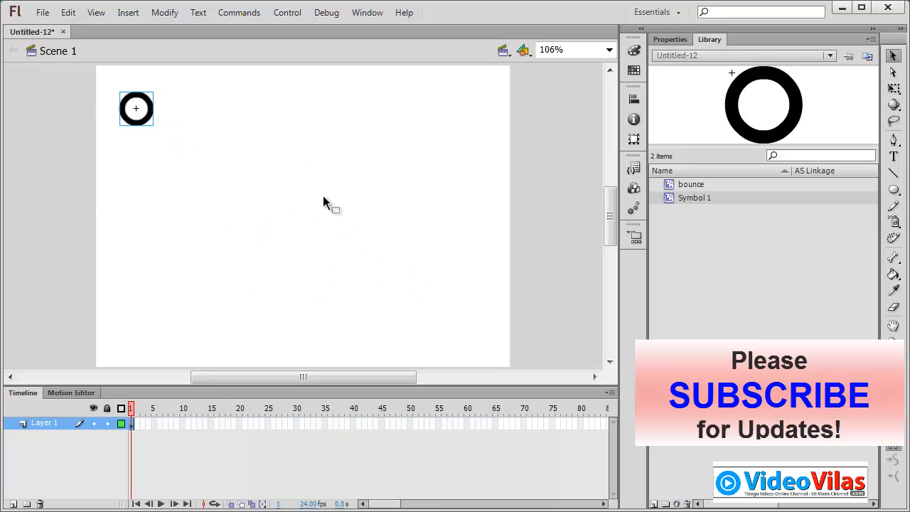
key("ctrl+Return")
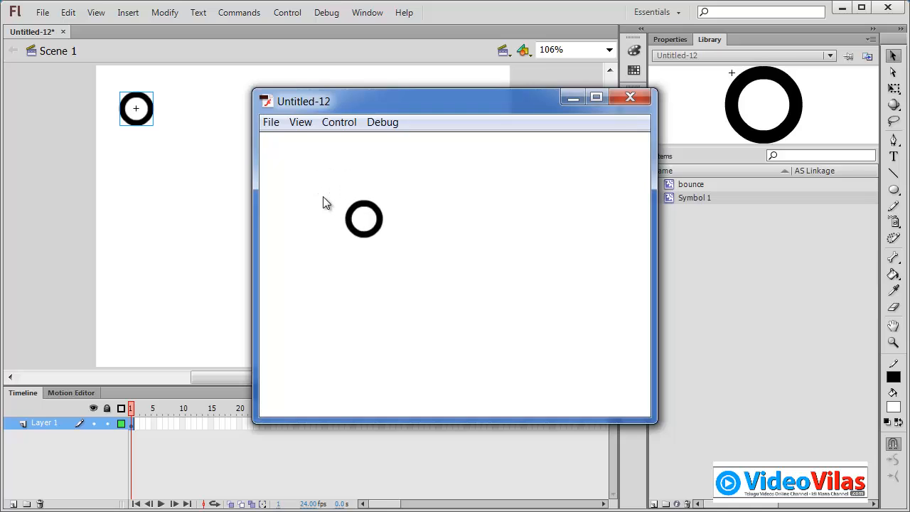
Step: Duplicate the bounce instance several times across the upper part of the stage and test the movie, closing the preview afterwards
left_click(630, 97)
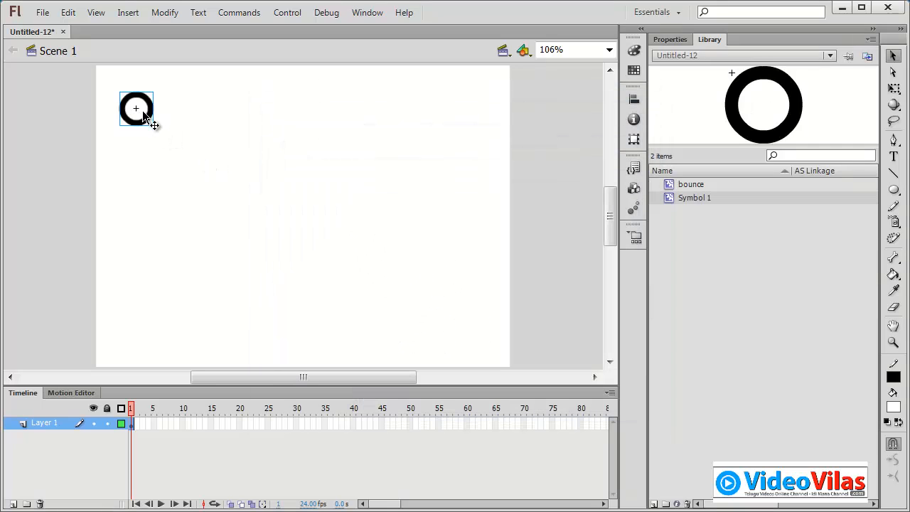
left_click_drag(138, 111, 340, 112, "alt")
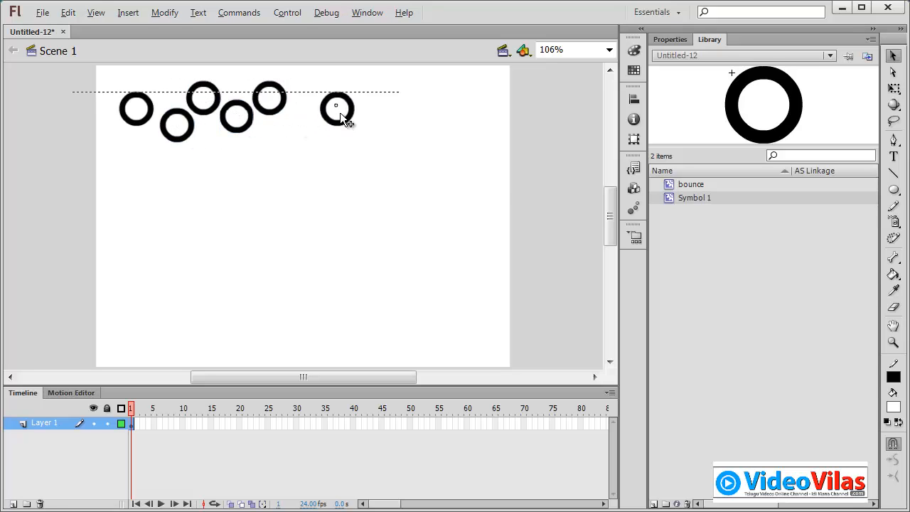
key("ctrl+Return")
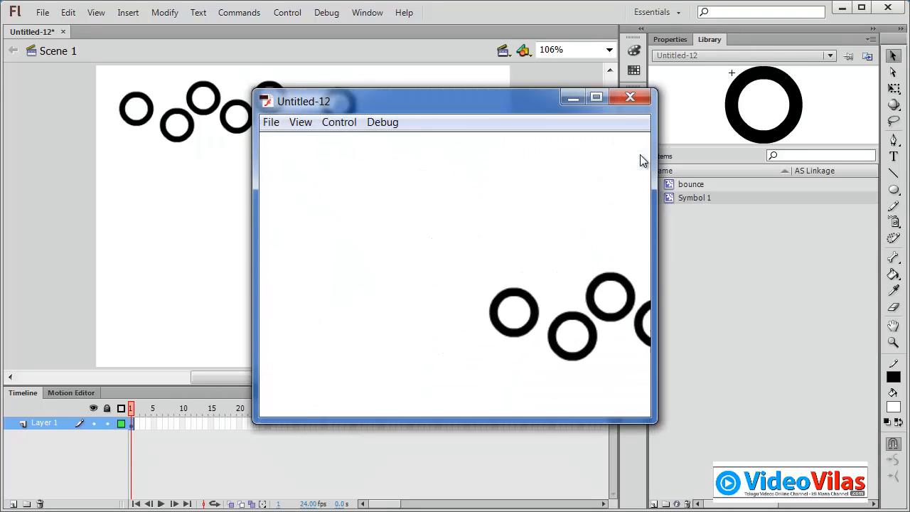
left_click(636, 100)
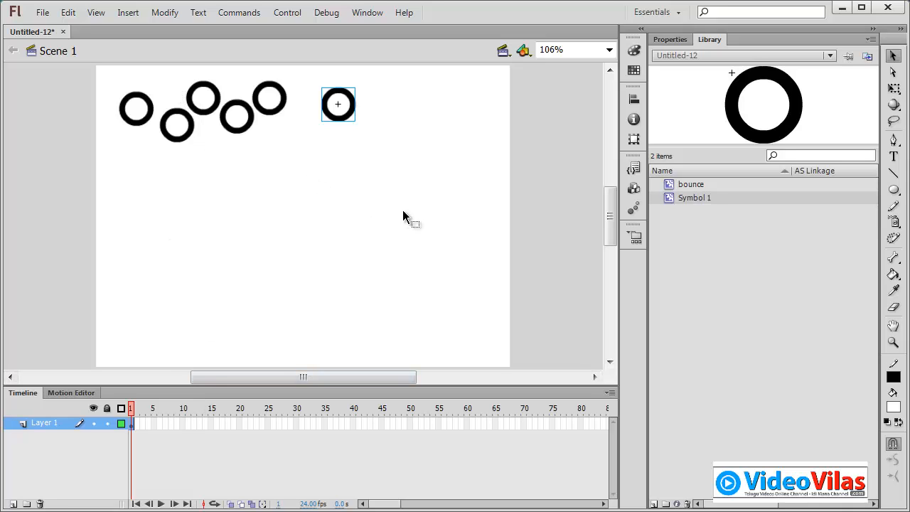
Step: Delete the duplicated bounce instances and keep only the original near the stage's upper-left corner
left_click_drag(402, 210, 407, 210)
key("Delete")
left_click(136, 123)
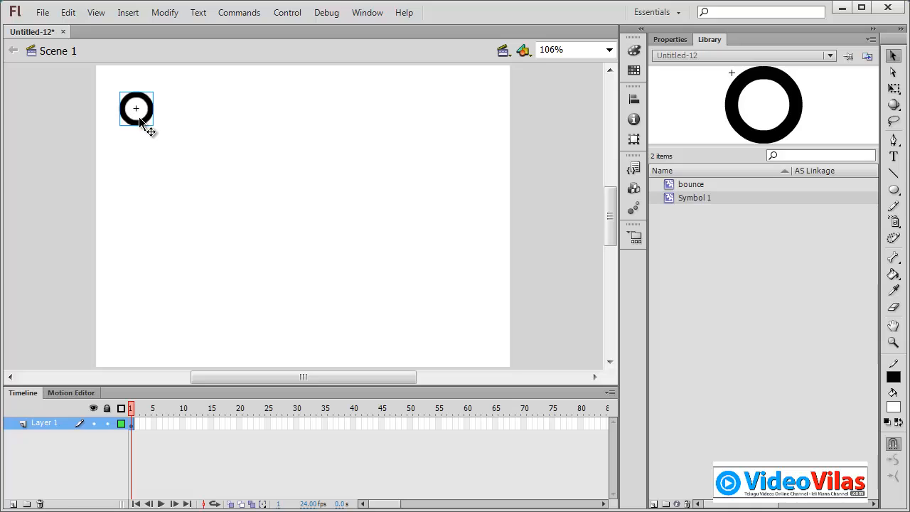
Step: On a new layer, place a copy of the bounce instance beside the first and move its keyframe to frame 15
left_click(12, 503)
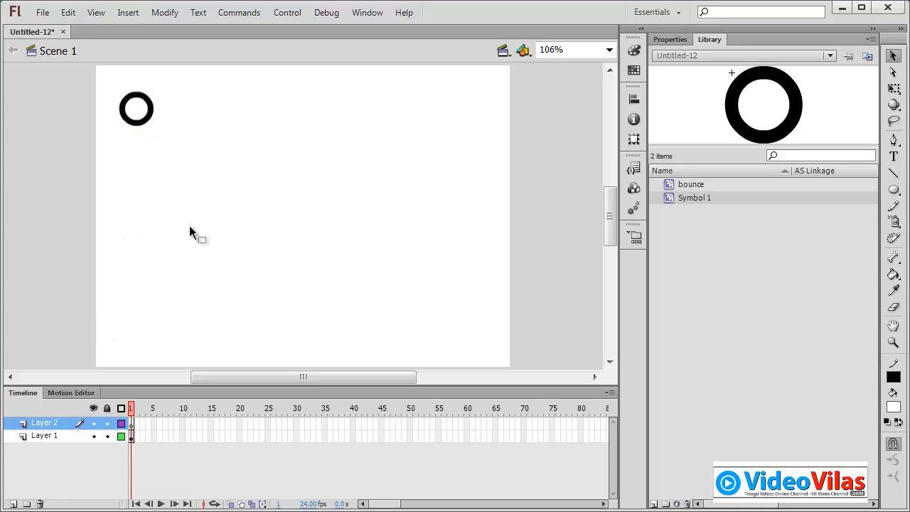
left_click_drag(189, 226, 202, 116)
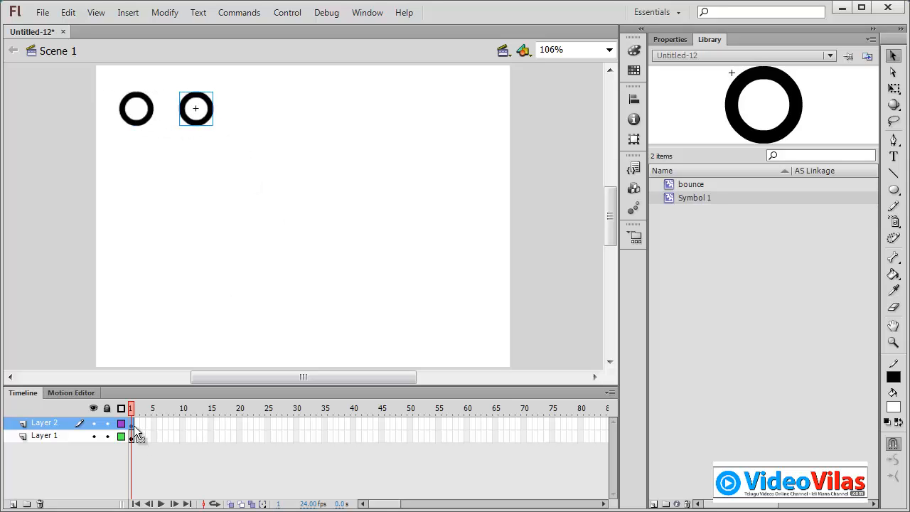
left_click_drag(132, 424, 208, 423)
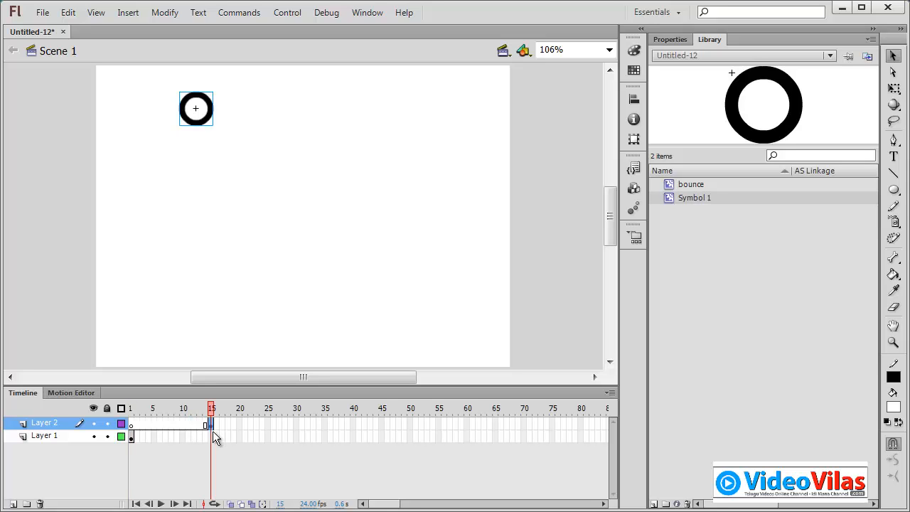
Step: Extend Layer 1 to frame 15 so both bounce instances are present at that frame
left_click(142, 408)
left_click_drag(139, 397, 211, 406)
left_click(211, 437)
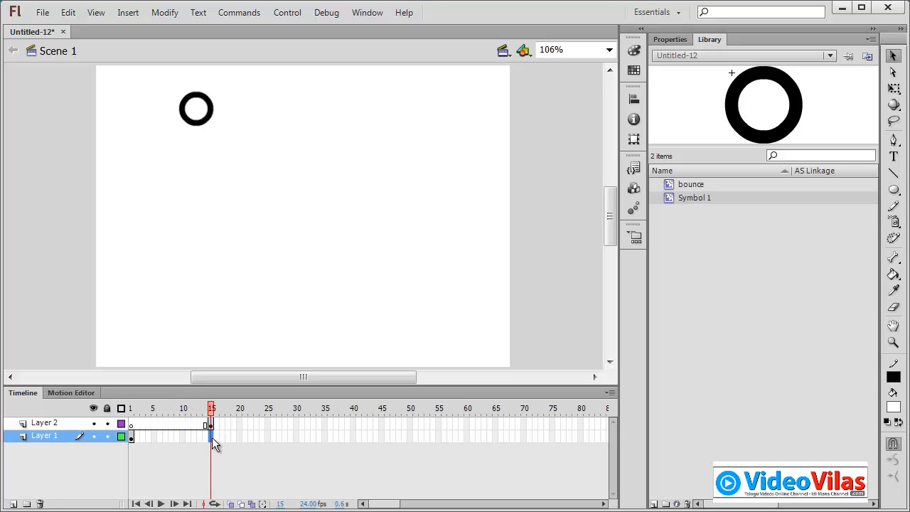
key("F5")
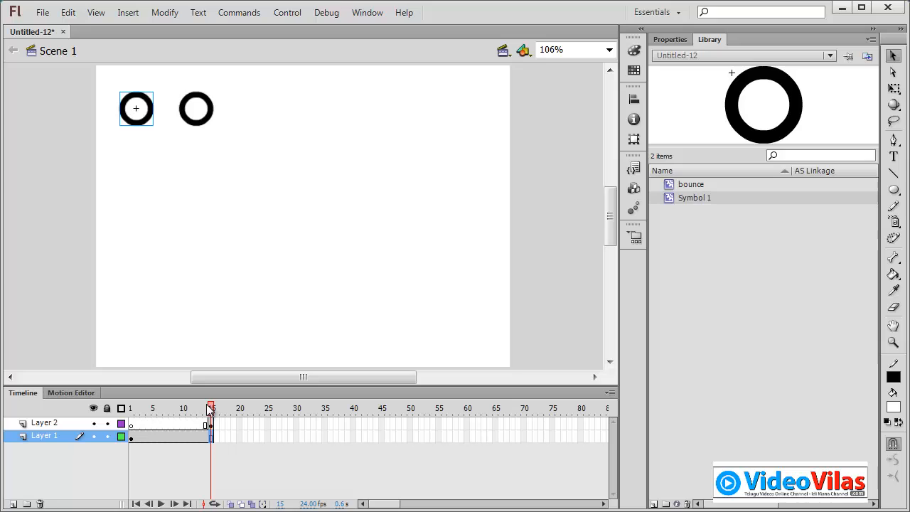
Step: Extend both layers to frame 50 and test the movie, closing the preview once the staggered bounces have played
left_click_drag(211, 408, 128, 416)
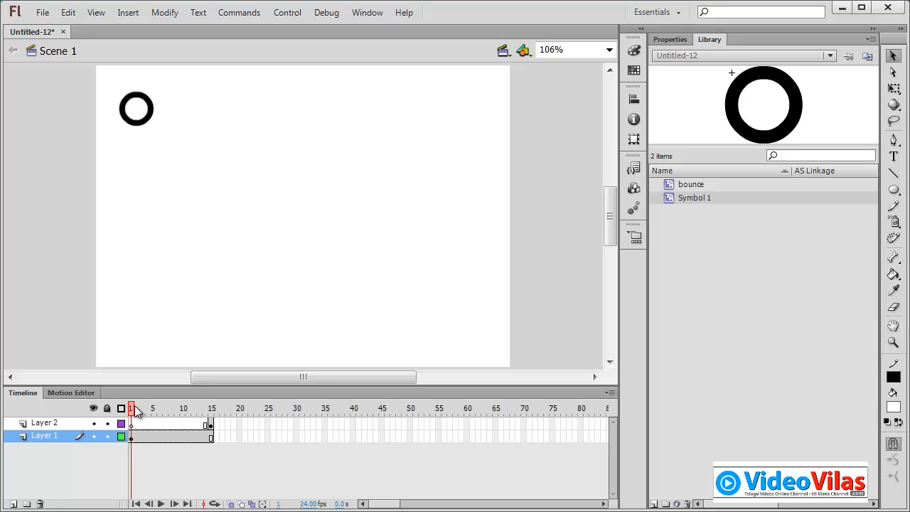
left_click(143, 406)
left_click_drag(131, 407, 213, 416)
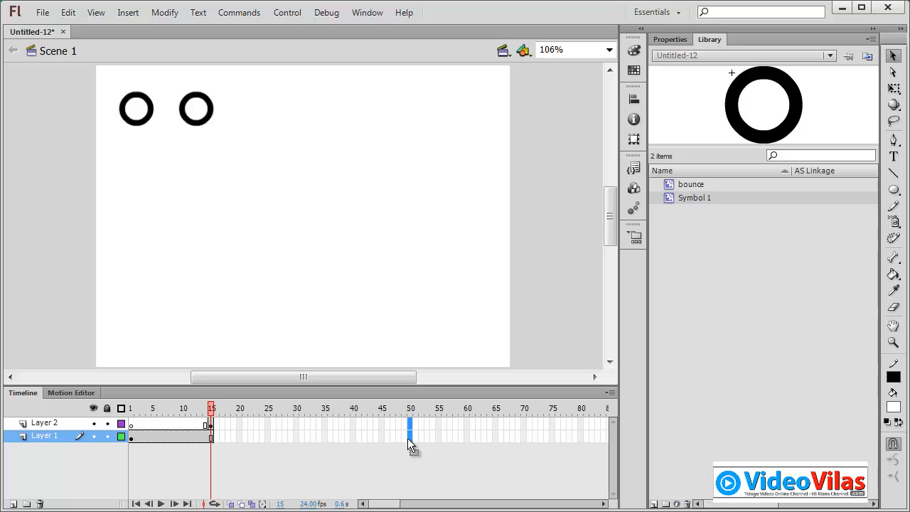
key("F5")
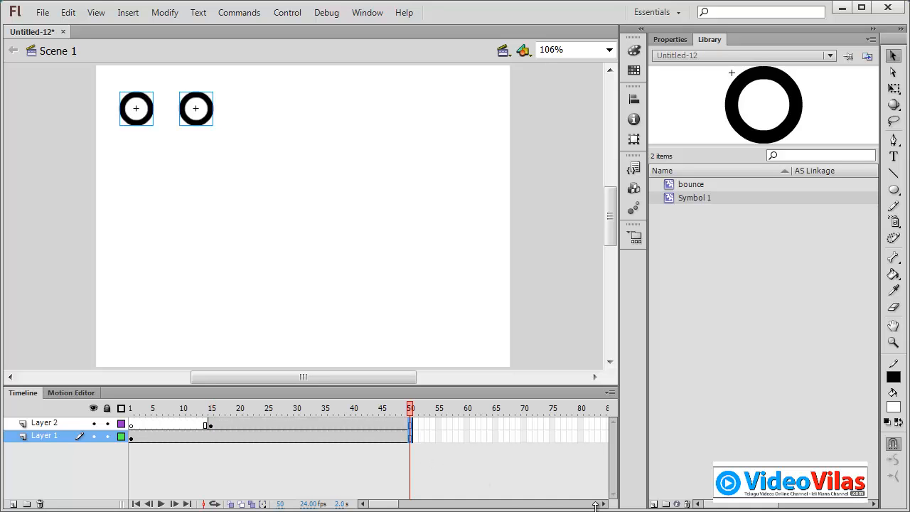
key("ctrl+Return")
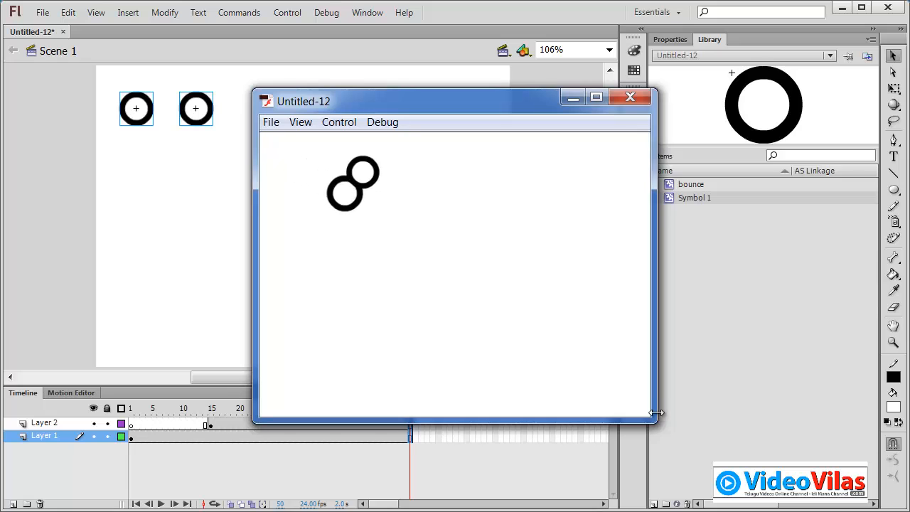
left_click(632, 99)
Step: Insert keyframes at frame 71 on Layer 2 and Layer 1 to lengthen the main timeline
left_click(199, 408)
left_click_drag(184, 407, 279, 420)
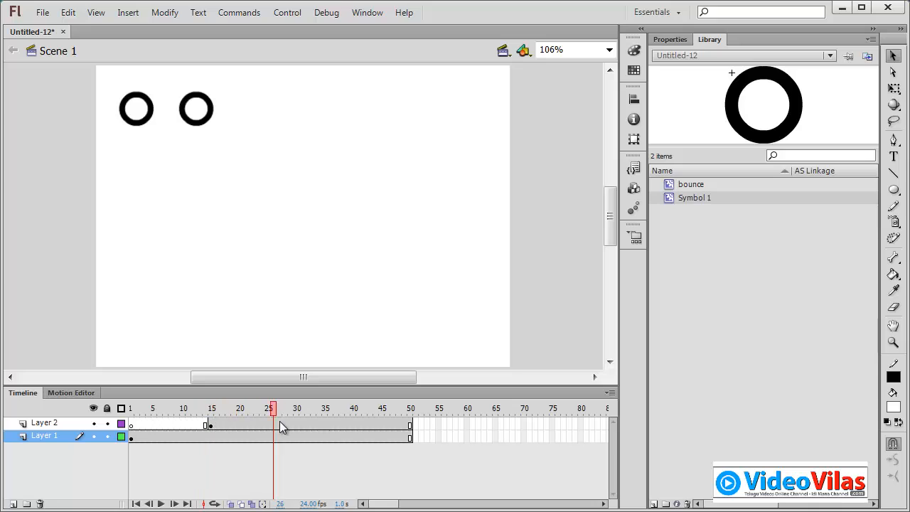
left_click(410, 425)
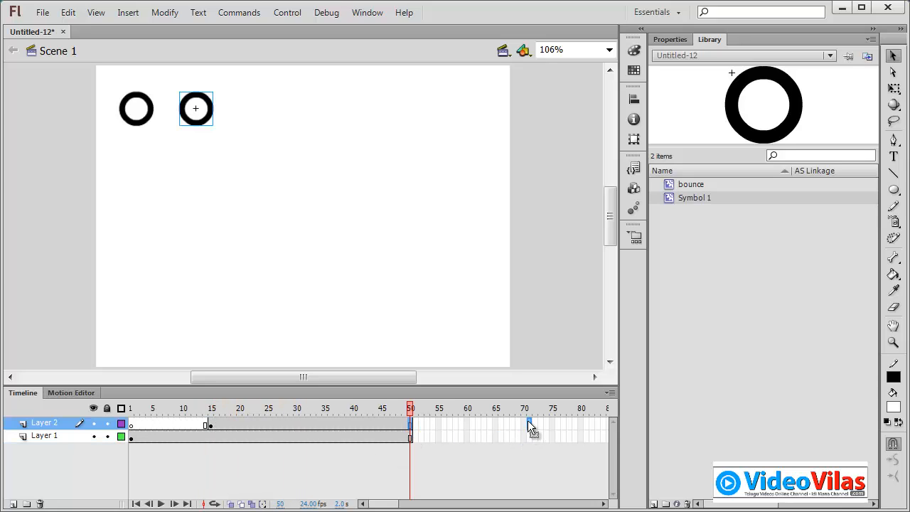
left_click_drag(528, 420, 528, 424)
left_click_drag(410, 439, 512, 445)
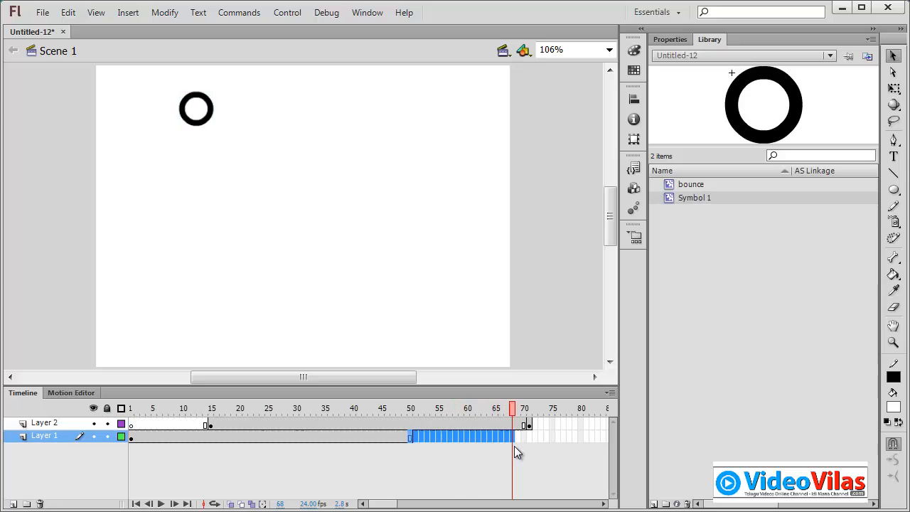
left_click(410, 438)
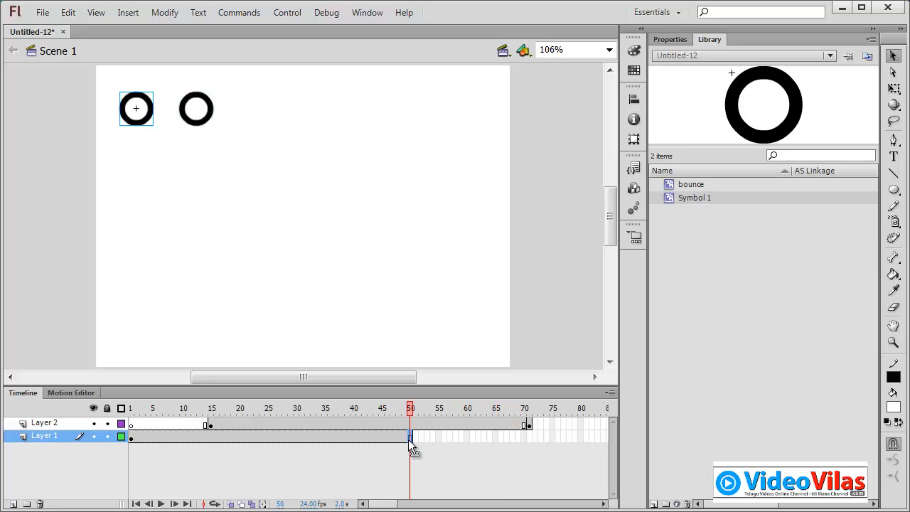
left_click(529, 438)
key("F5")
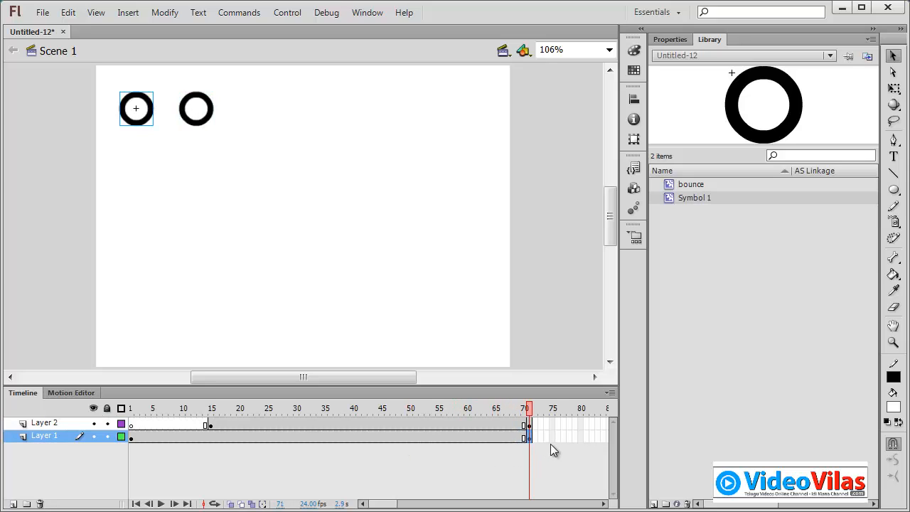
Step: Compare the bounce symbol's timeline length with the Scene 1 timeline, and test the movie again
double_click(140, 121)
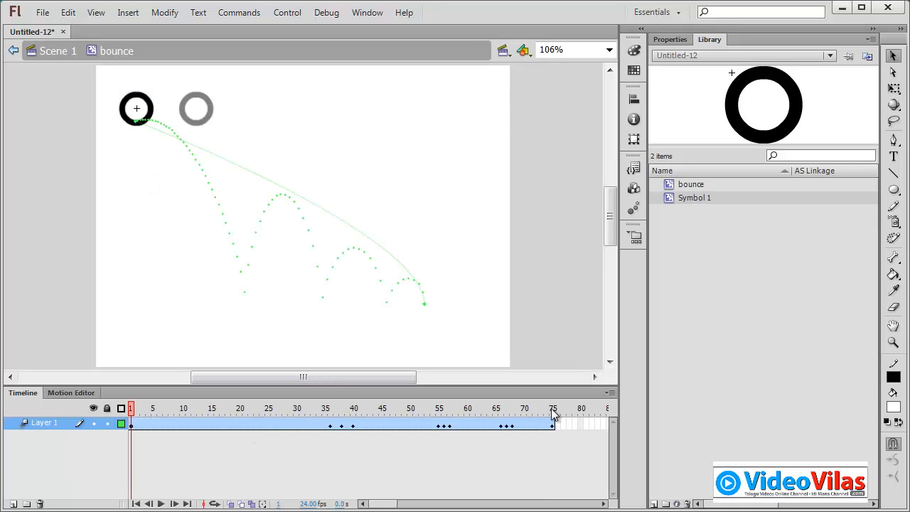
double_click(261, 109)
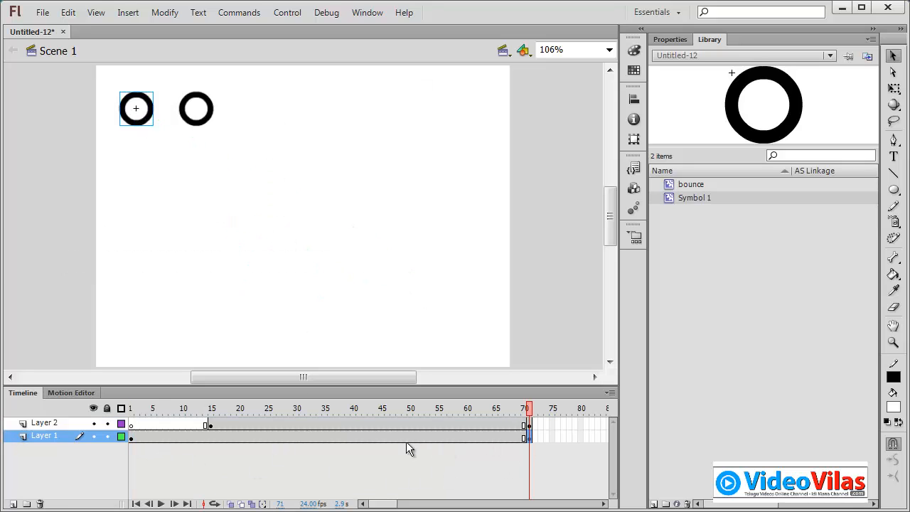
left_click(450, 503)
left_click(467, 503)
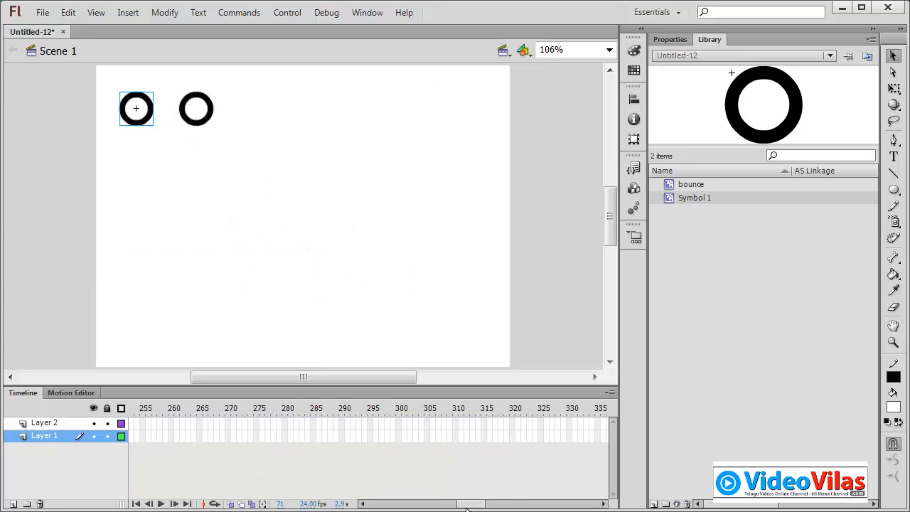
left_click_drag(462, 502, 363, 497)
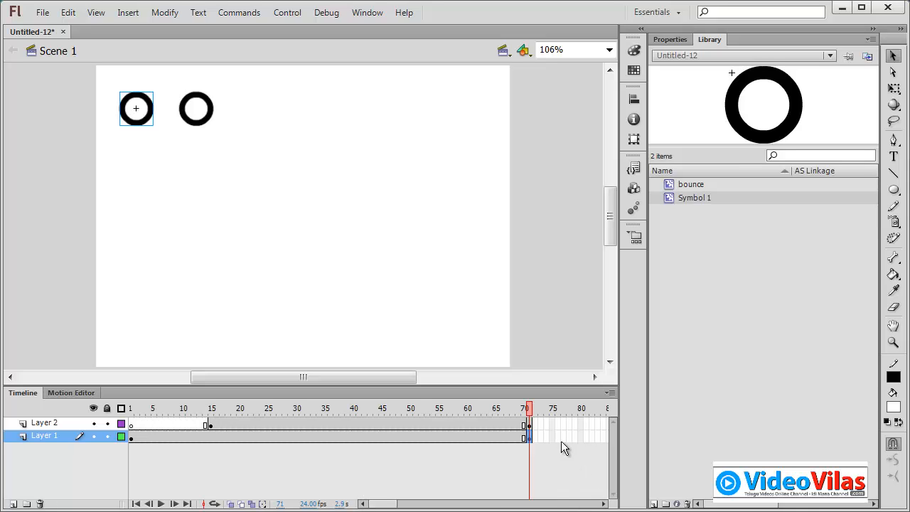
left_click(569, 410)
key("ctrl+Return")
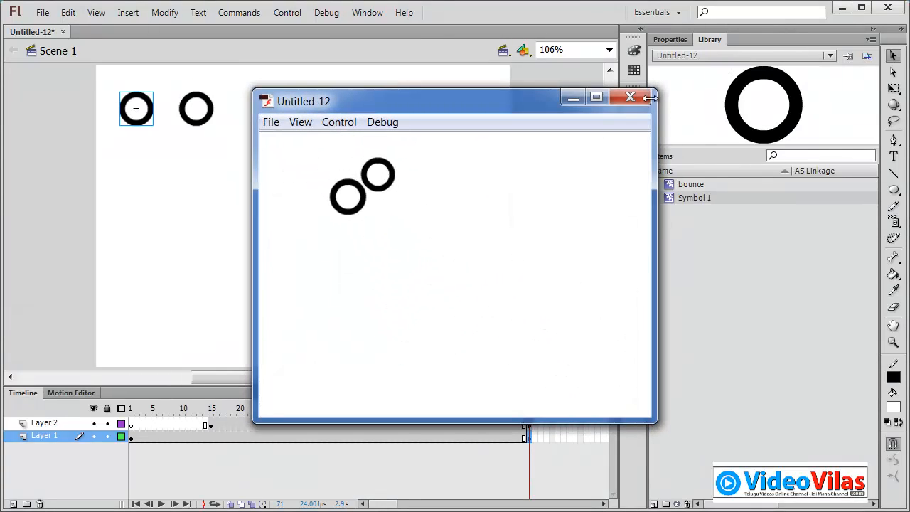
key("ctrl+w")
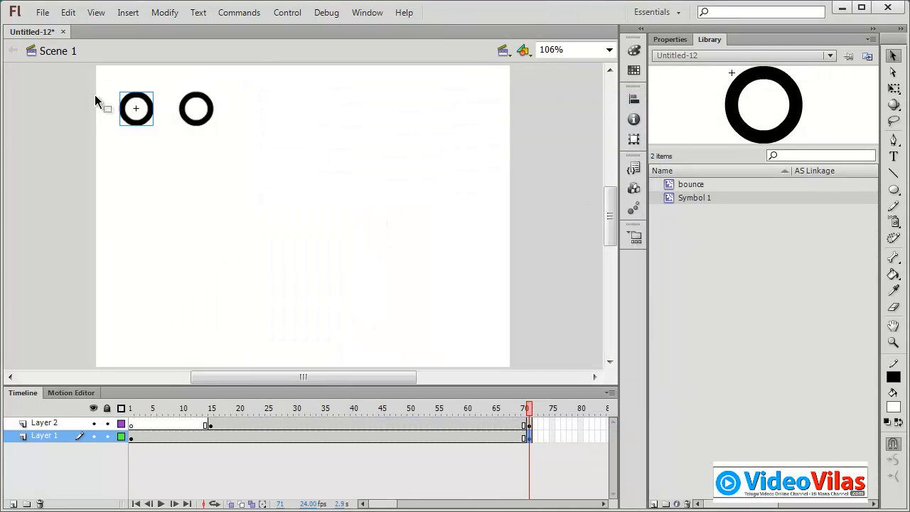
Step: Close the current document without saving its changes and create a new blank document
left_click(62, 31)
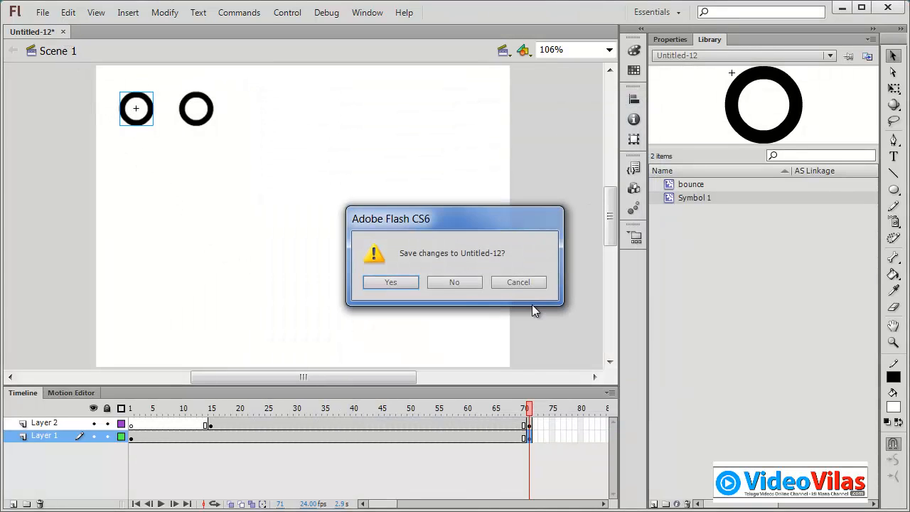
left_click(452, 280)
left_click(298, 103)
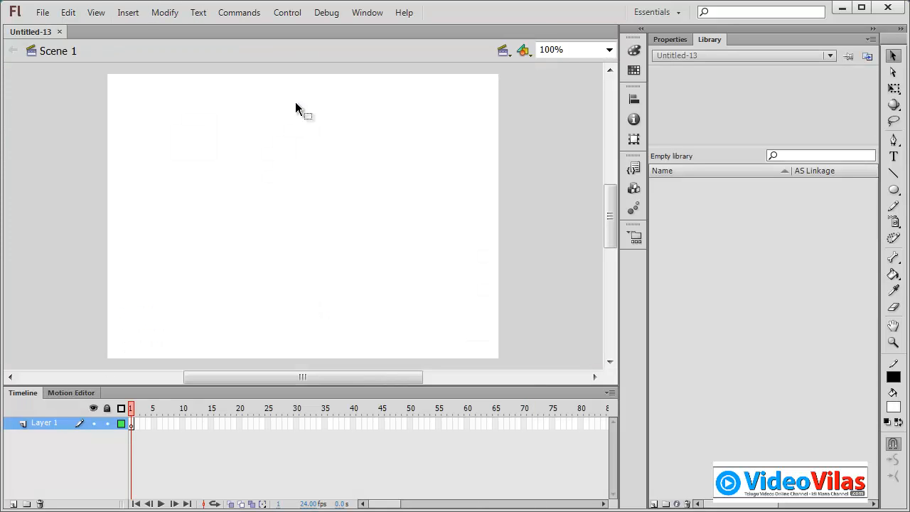
Step: Draw a tree freehand with the Pencil tool: a curved trunk, branches on both sides and a crown outline above them
left_click(894, 190)
left_click(894, 206)
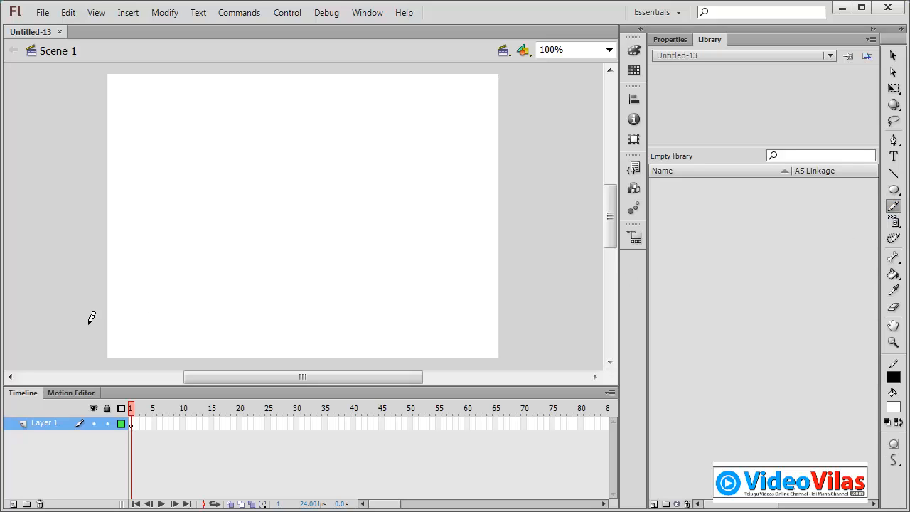
mouse_move(175, 343)
left_mouse_down()
mouse_move(202, 237)
mouse_move(246, 339)
left_mouse_up()
left_click_drag(208, 232, 98, 214)
left_click_drag(183, 218, 145, 193)
mouse_move(161, 216)
left_mouse_down()
mouse_move(96, 190)
mouse_move(87, 208)
mouse_move(112, 197)
left_mouse_up()
left_click_drag(172, 215, 150, 197)
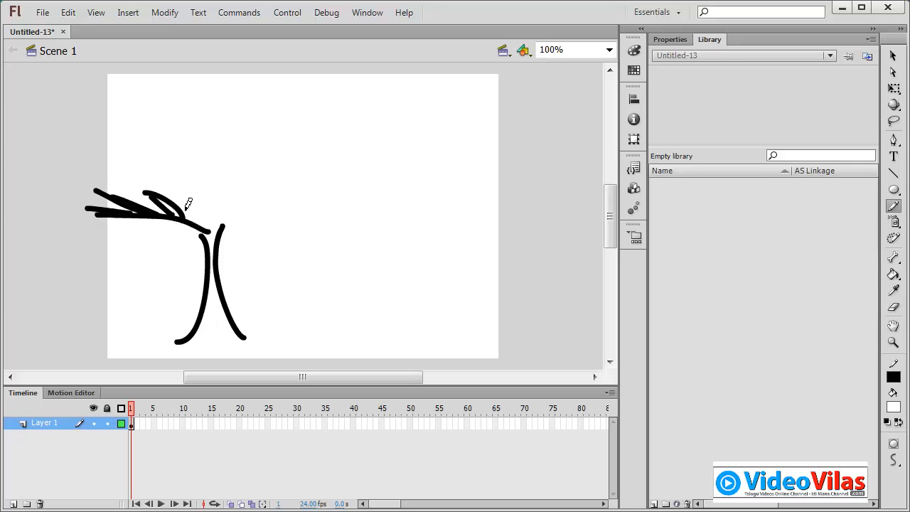
mouse_move(213, 228)
left_mouse_down()
mouse_move(295, 200)
mouse_move(276, 188)
left_mouse_up()
left_click_drag(267, 196, 324, 173)
left_click_drag(324, 181, 283, 196)
mouse_move(260, 181)
left_mouse_down()
mouse_move(246, 212)
mouse_move(209, 184)
mouse_move(366, 158)
left_mouse_up()
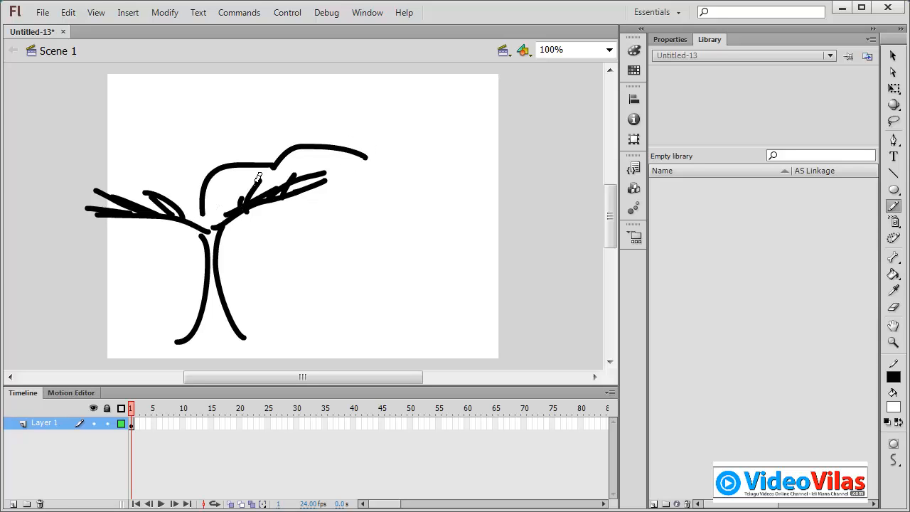
mouse_move(195, 209)
left_mouse_down()
mouse_move(147, 178)
mouse_move(56, 178)
left_mouse_up()
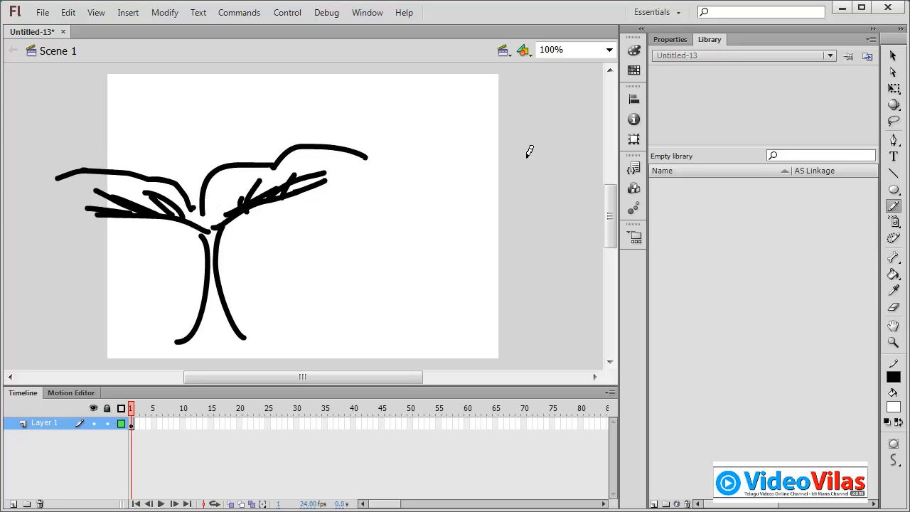
Step: Select the whole tree drawing and move it right and slightly up so it lies within the stage
left_click(893, 56)
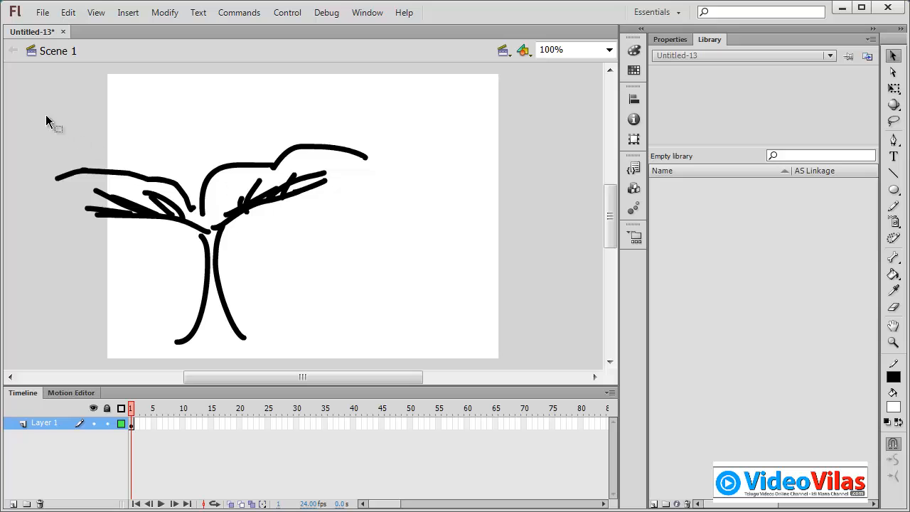
left_click_drag(364, 353, 414, 384)
left_click_drag(273, 198, 323, 187)
Step: Convert the selected tree drawing to a Graphic symbol named tree
key("F8")
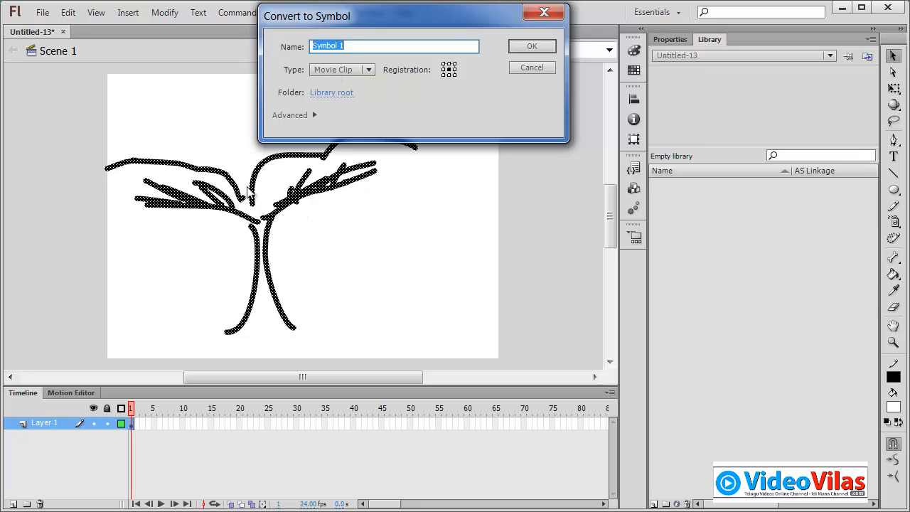
left_click(351, 69)
left_click(347, 119)
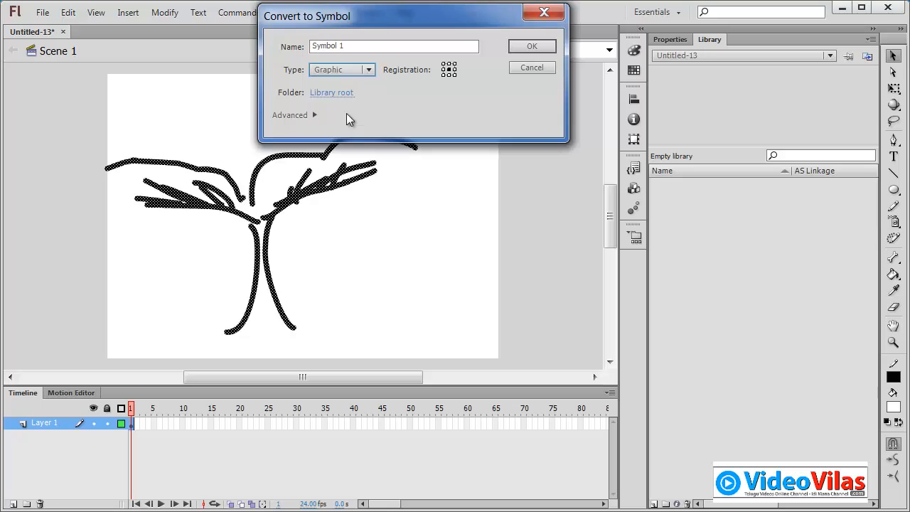
left_click_drag(372, 45, 180, 45)
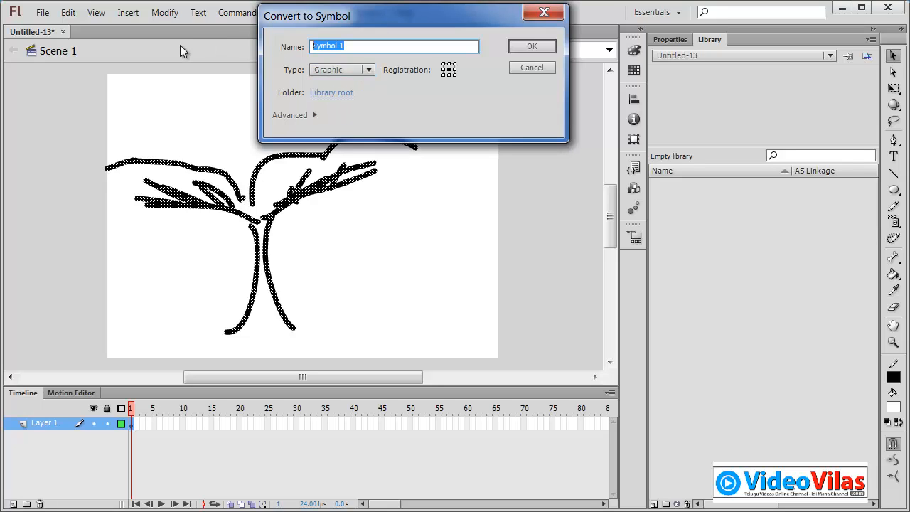
type("tree\\")
key("BackSpace")
key("Return")
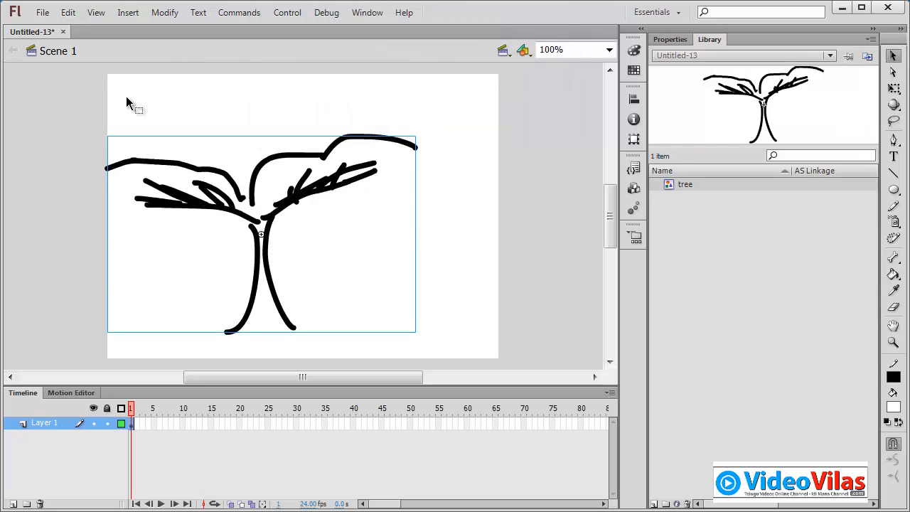
Step: Delete the tree from the stage and place two overlapping instances of the tree symbol side by side from the library
key("Delete")
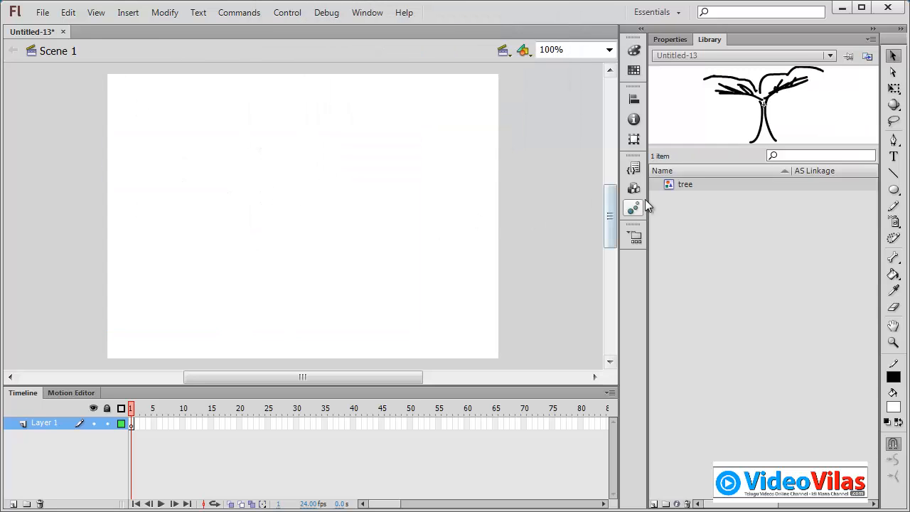
left_click_drag(674, 189, 269, 241)
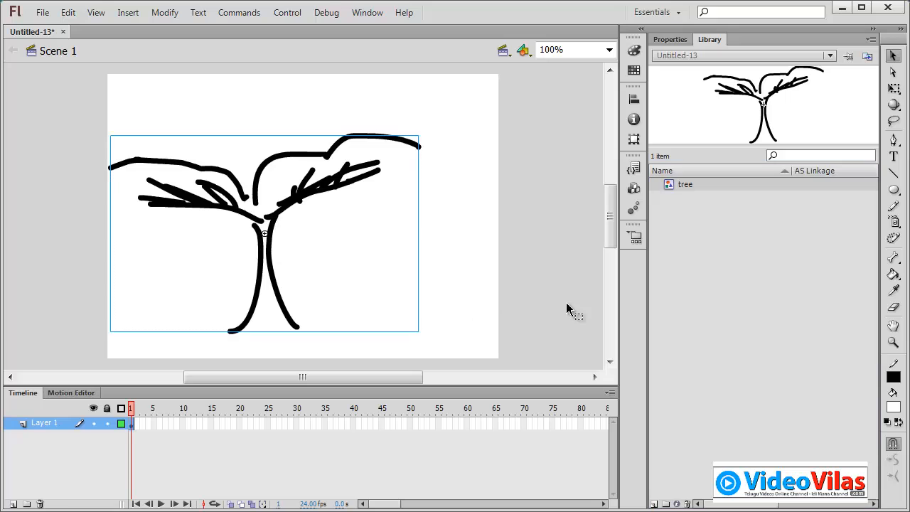
left_click_drag(688, 196, 422, 236)
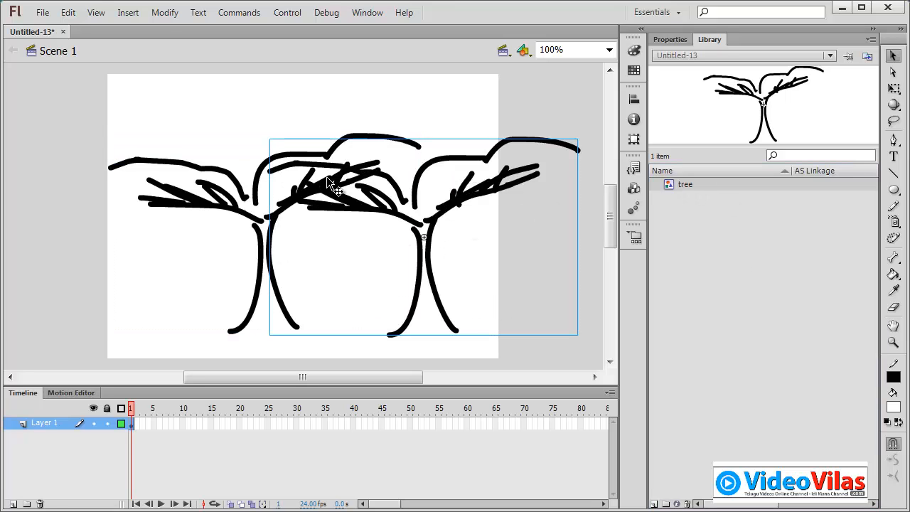
Step: Select both tree instances and scale them down together to slightly under half size with Free Transform
left_click_drag(184, 115, 393, 324)
key("q")
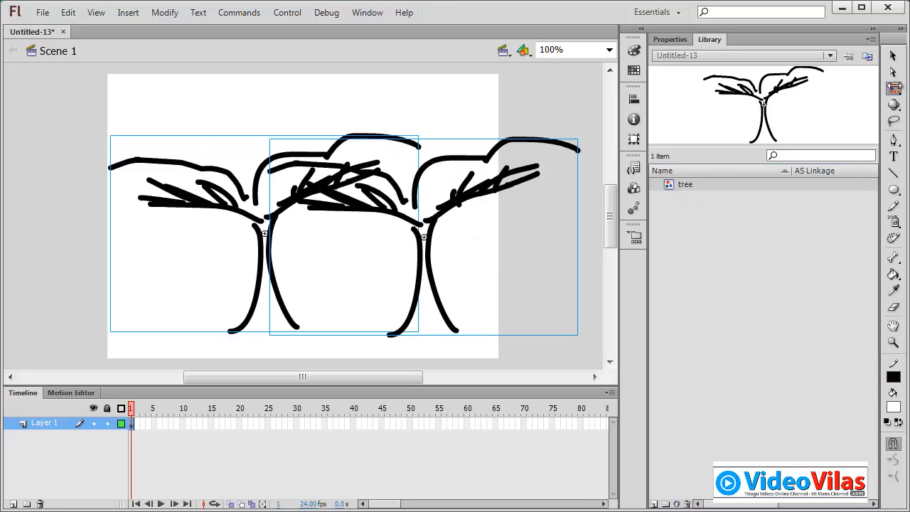
left_click_drag(578, 335, 451, 282)
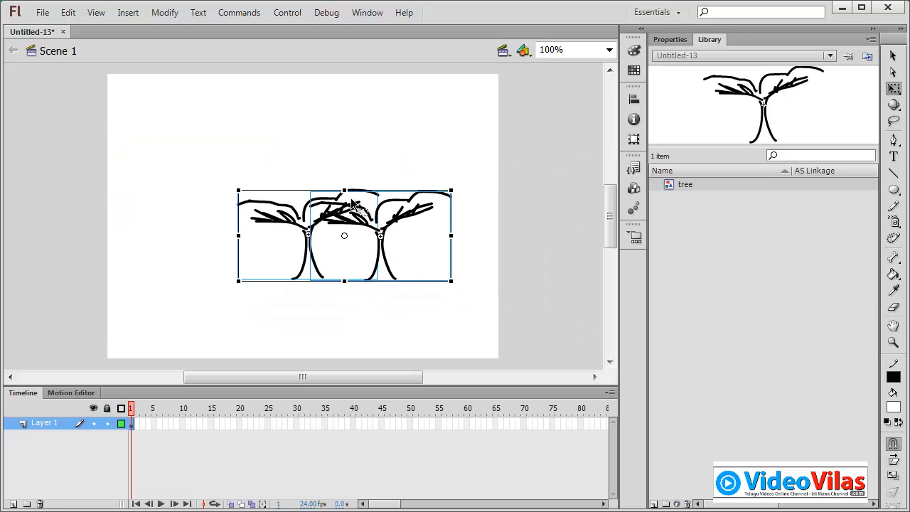
left_click_drag(345, 189, 350, 120)
key("ctrl+z")
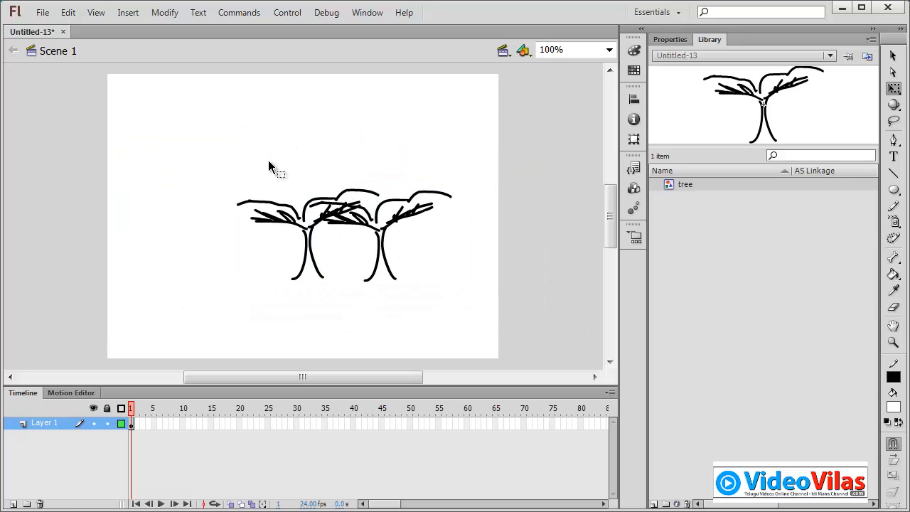
Step: Move the left tree instance to the stage's lower-left area and stretch it much taller, keeping it within the stage
left_click_drag(272, 202, 96, 309)
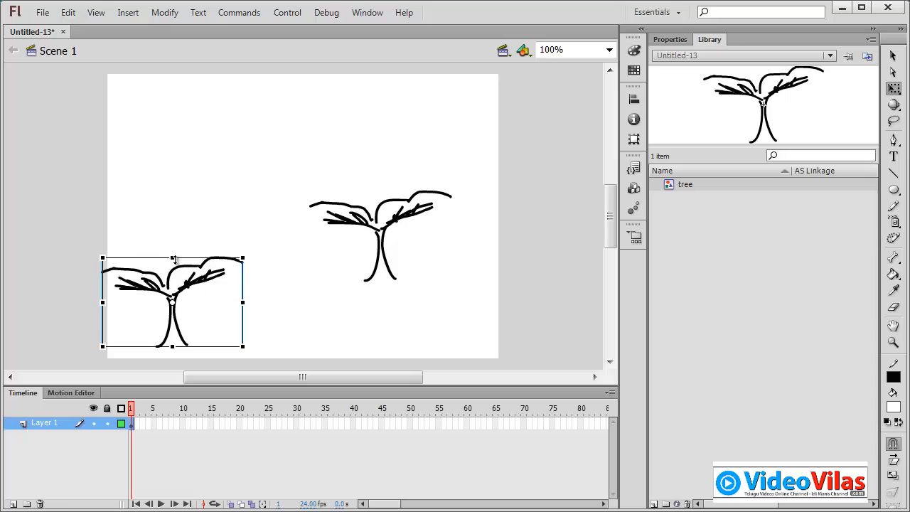
left_click_drag(173, 258, 173, 197)
left_click_drag(190, 246, 198, 196)
left_click(339, 152)
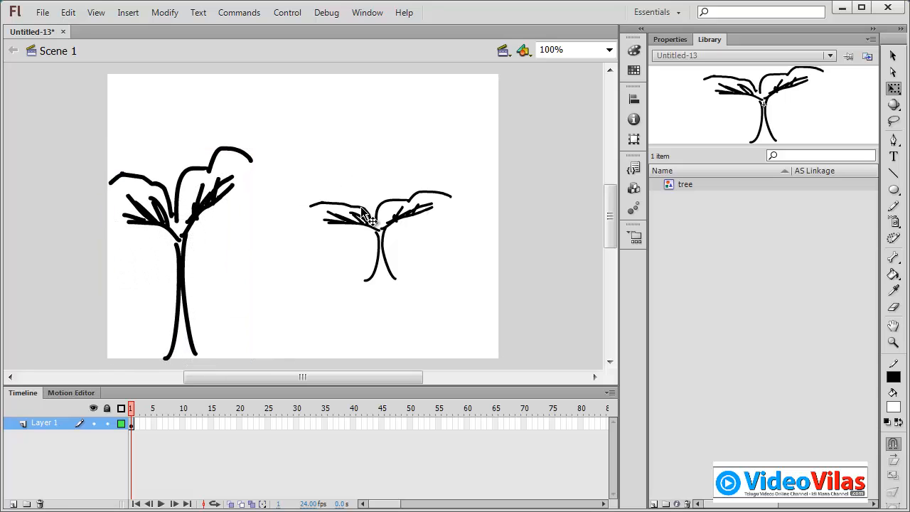
Step: Place the second tree beside the tall one, make it narrower and taller, and add two progressively smaller copies in a receding row
left_click_drag(369, 218, 299, 218)
left_click_drag(380, 280, 363, 299)
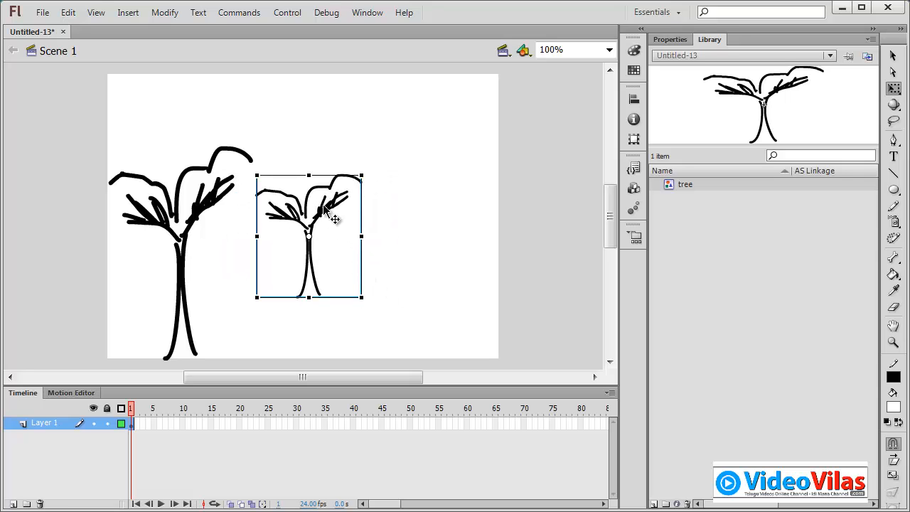
left_click_drag(331, 217, 358, 252)
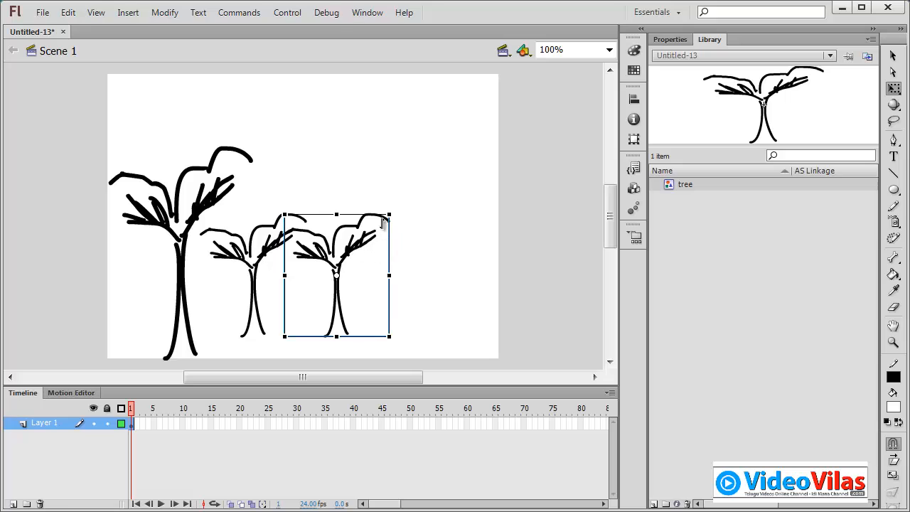
left_click_drag(389, 216, 410, 272)
left_click(447, 211)
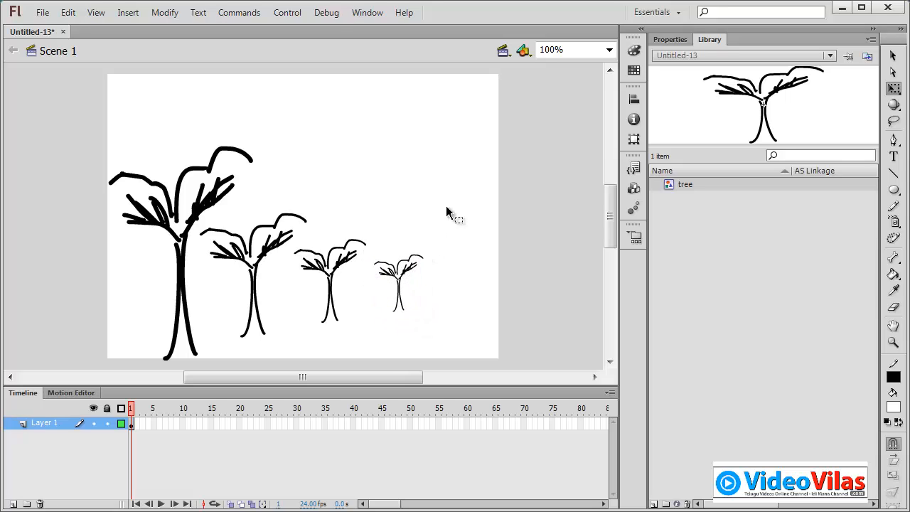
Step: Open the tree symbol for editing and reshape its right crown outline, extend the branch tips outward and flare the left trunk base
double_click(669, 185)
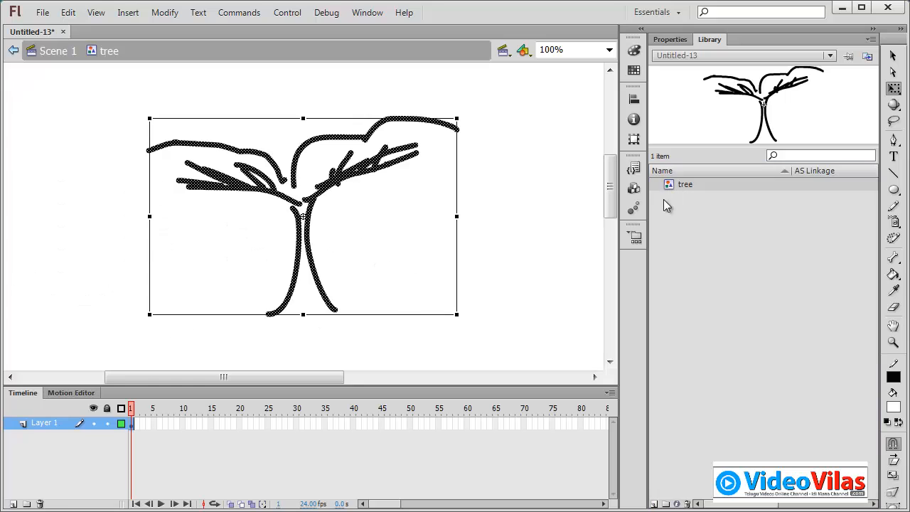
left_click(509, 240)
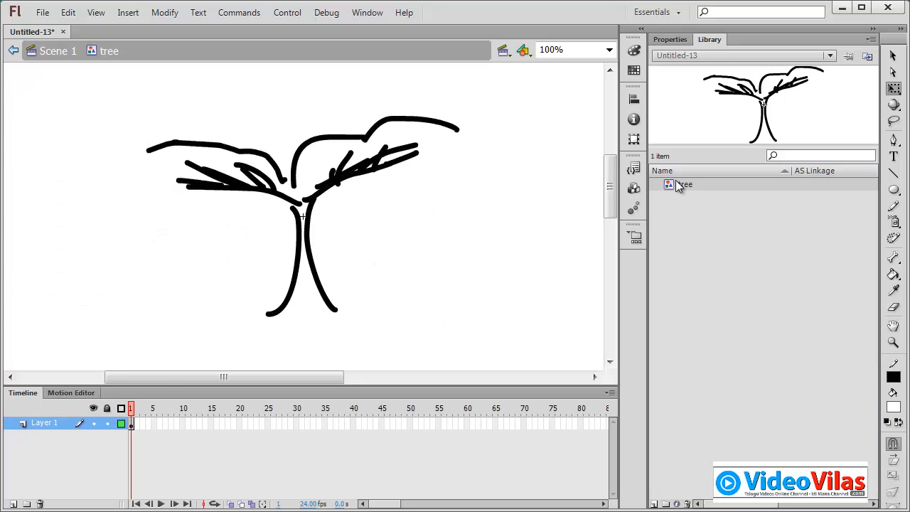
left_click_drag(447, 126, 435, 98)
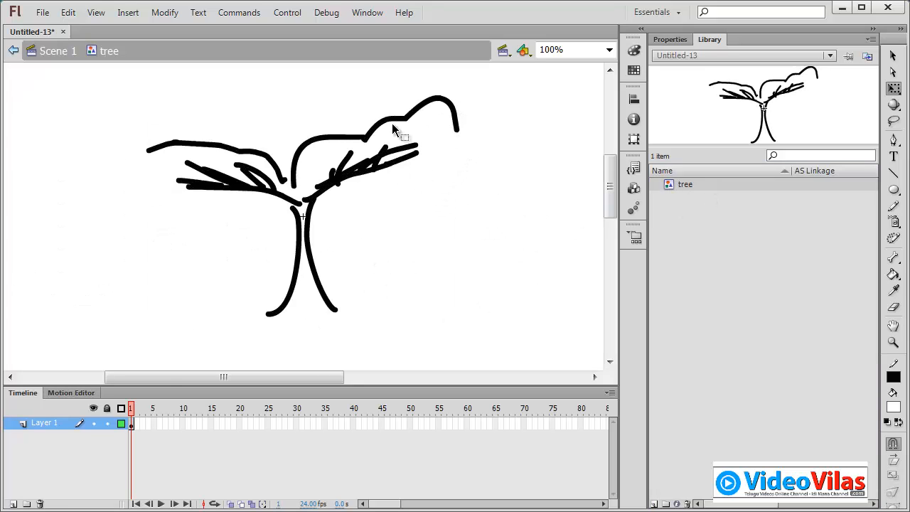
left_click_drag(415, 145, 479, 116)
left_click_drag(179, 180, 124, 152)
left_click_drag(187, 162, 150, 151)
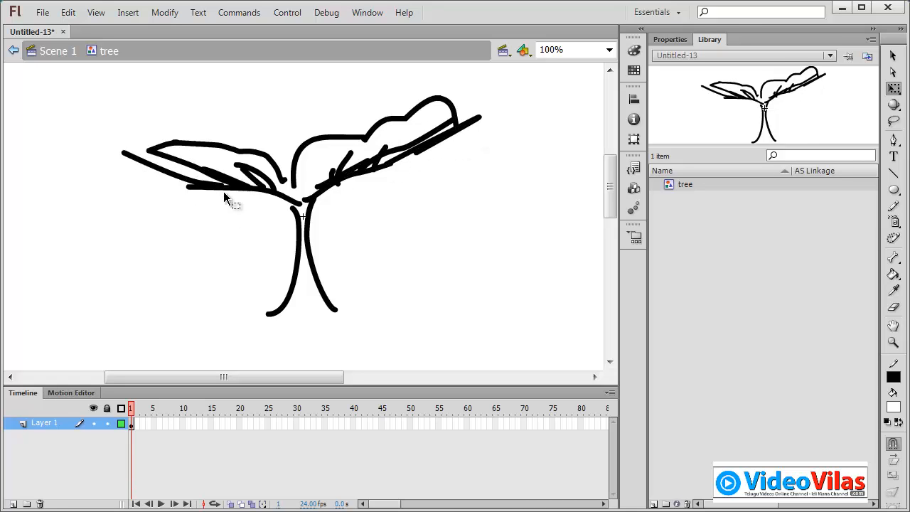
left_click_drag(269, 322, 240, 320)
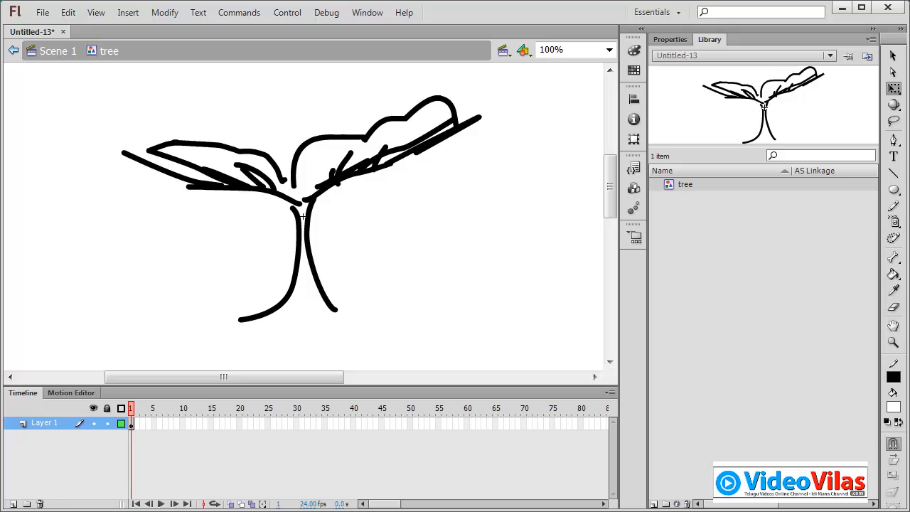
Step: Draw a slightly sloping line across the trunk's base with the Pencil tool, and return to Scene 1
left_click(893, 205)
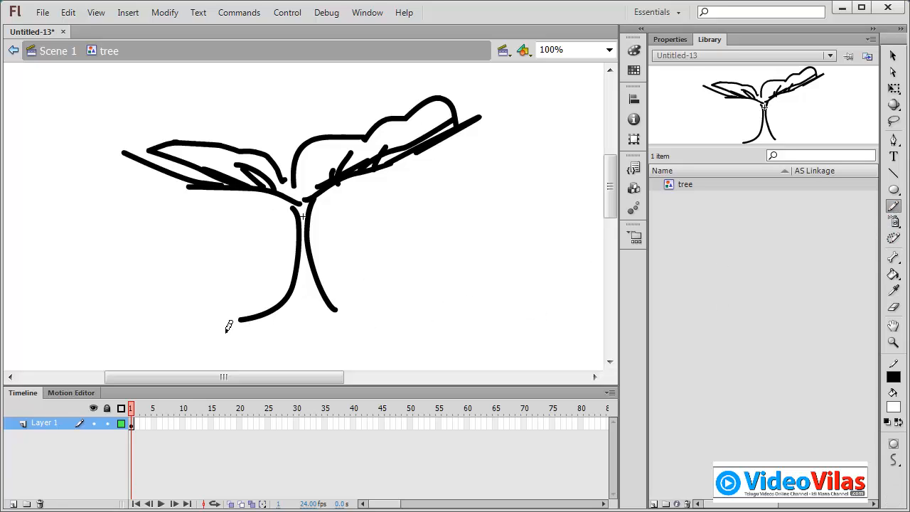
left_click_drag(216, 329, 340, 308)
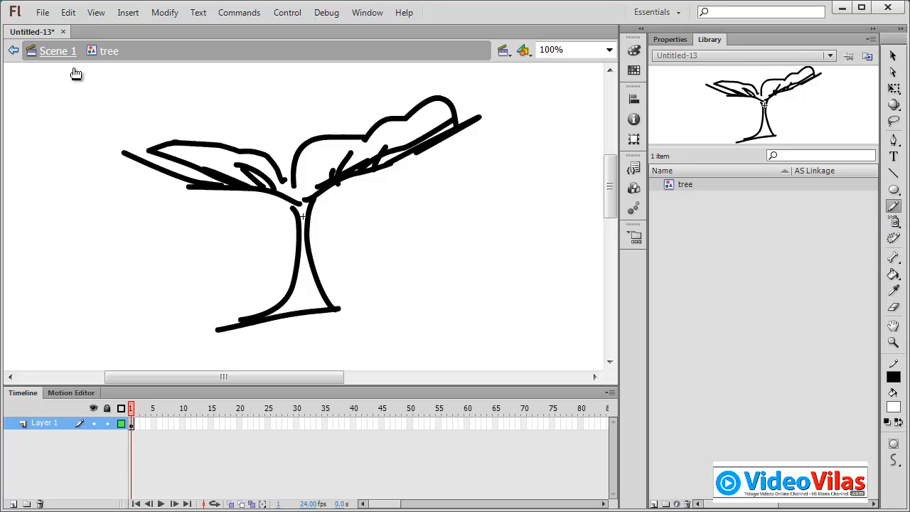
left_click(897, 56)
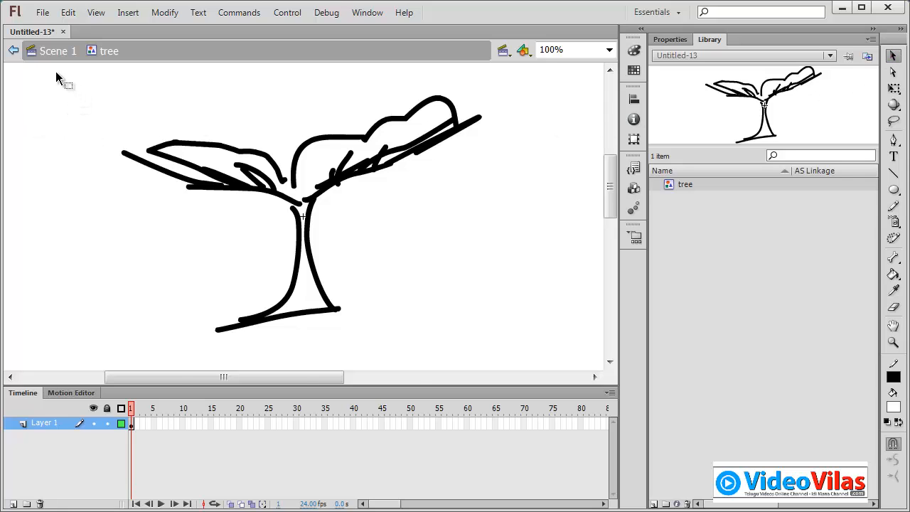
left_click(13, 50)
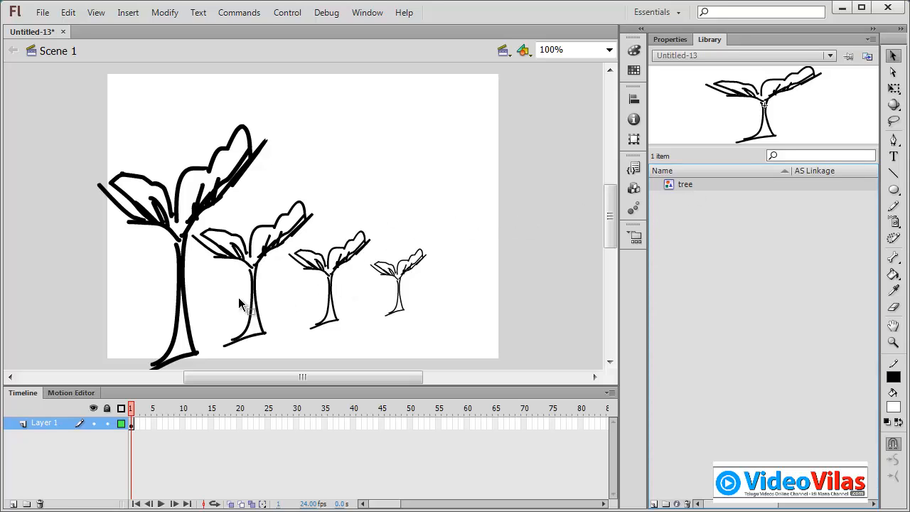
left_click_drag(111, 339, 406, 283)
left_click_drag(739, 131, 191, 298)
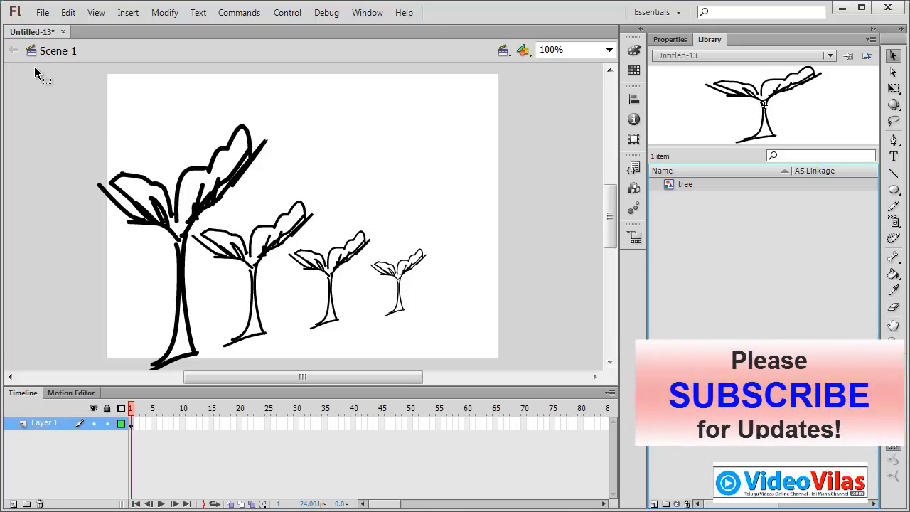
Step: Delete all tree instances from the stage and remove the tree symbol from the library
key("ctrl+a")
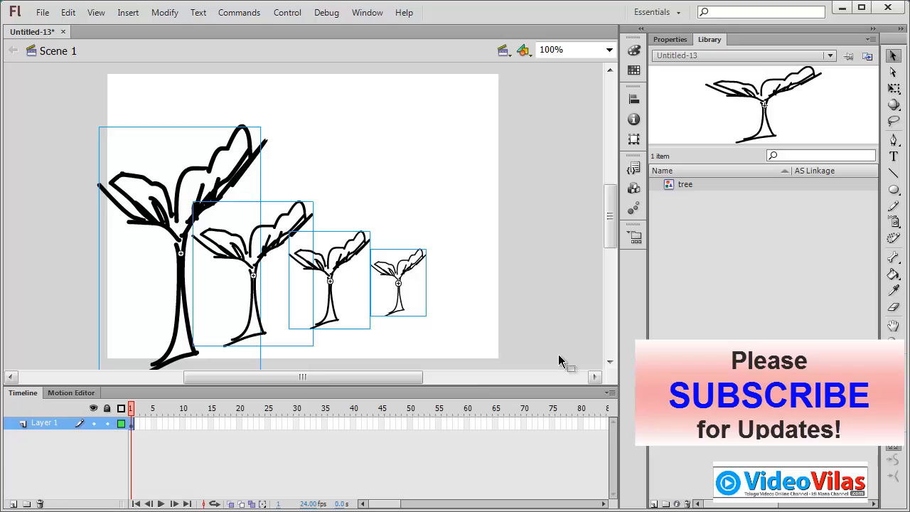
key("Delete")
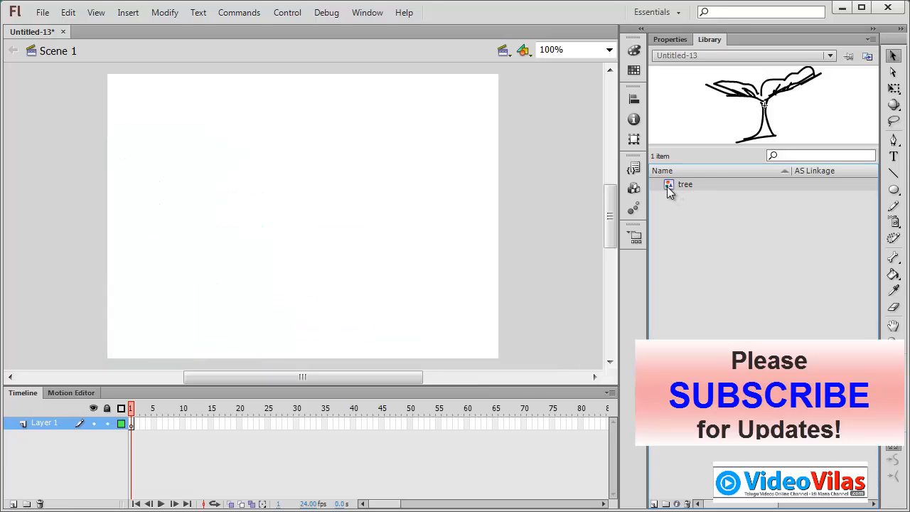
key("Delete")
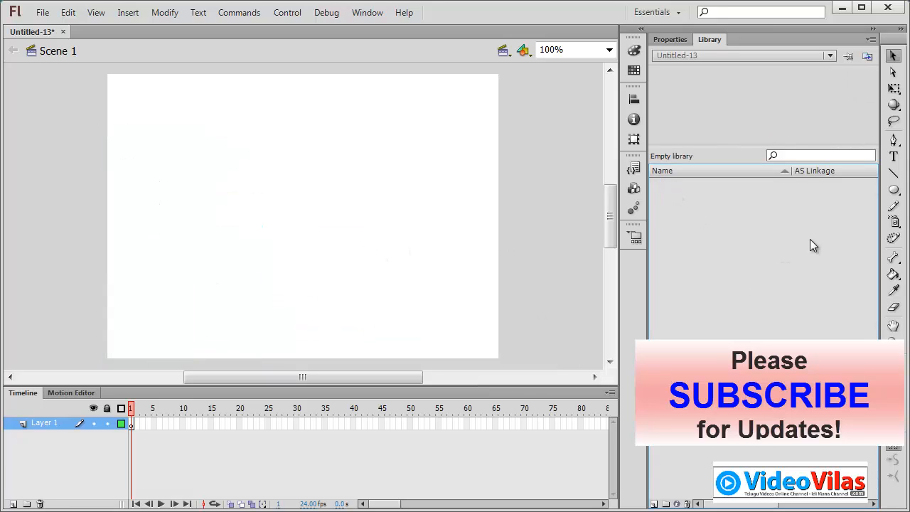
Step: Draw a small circle in the upper middle of the stage with the Oval tool and convert it to a Button symbol, keeping the default name
left_click(894, 189)
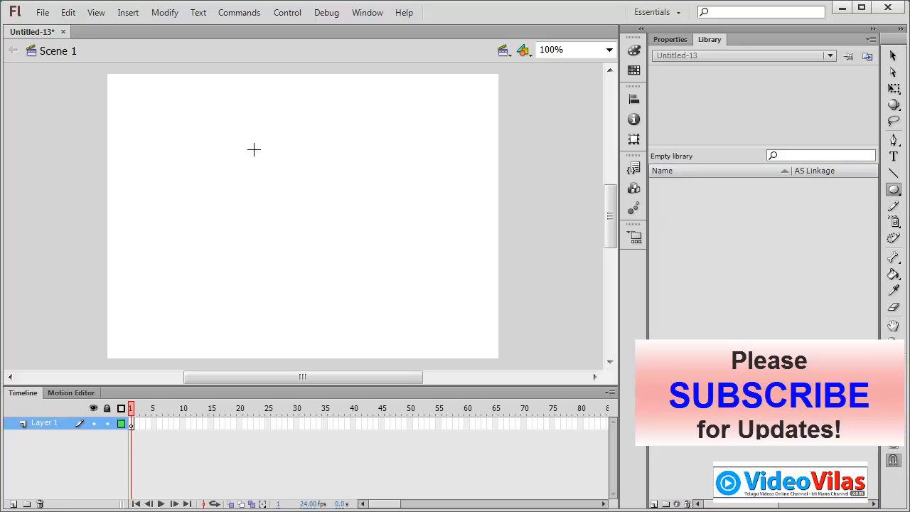
mouse_move(254, 149)
left_mouse_down()
mouse_move(295, 201)
mouse_move(314, 209)
left_mouse_up()
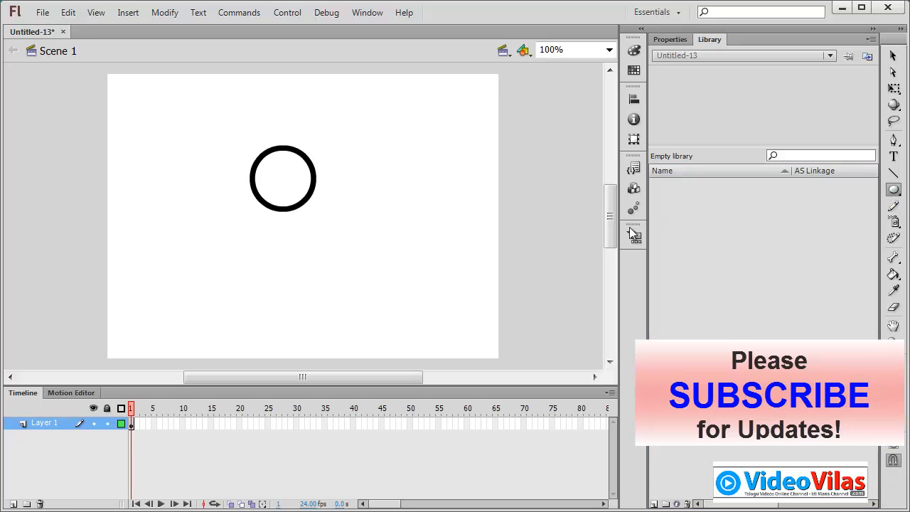
left_click(892, 57)
key("ctrl+a")
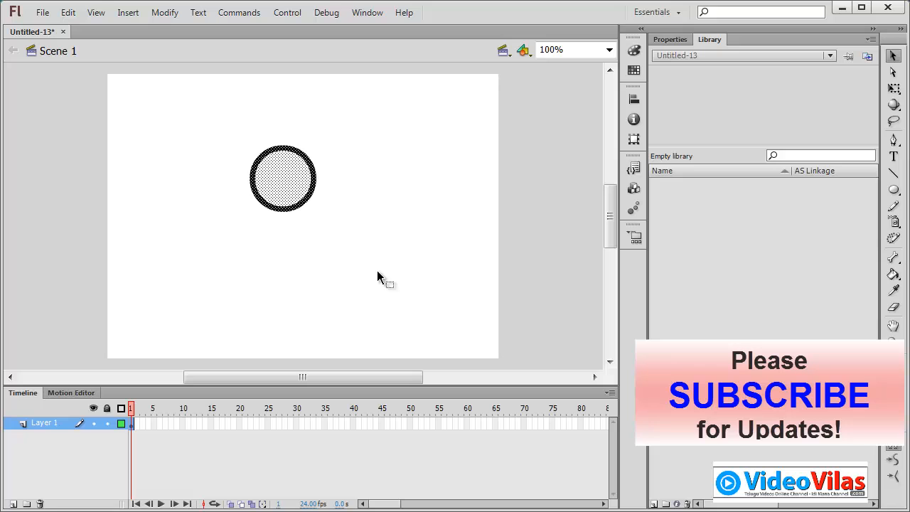
key("F8")
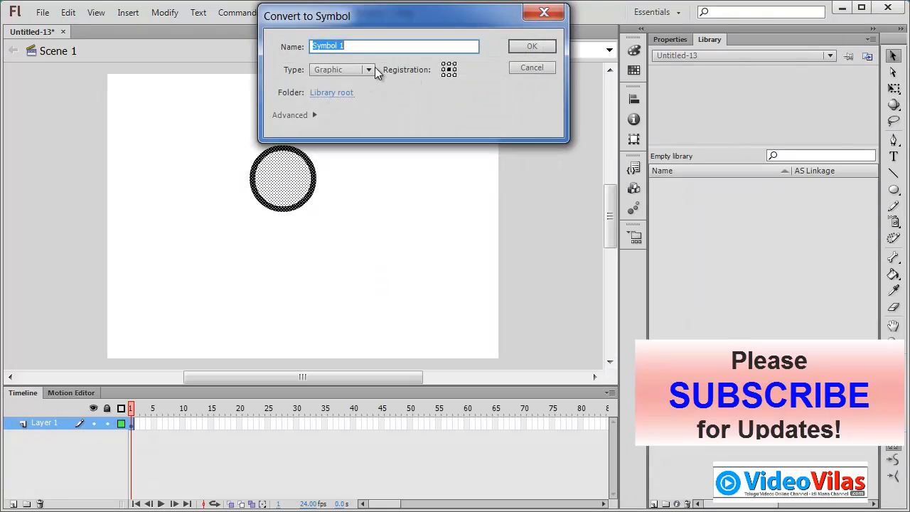
left_click(368, 69)
left_click(340, 99)
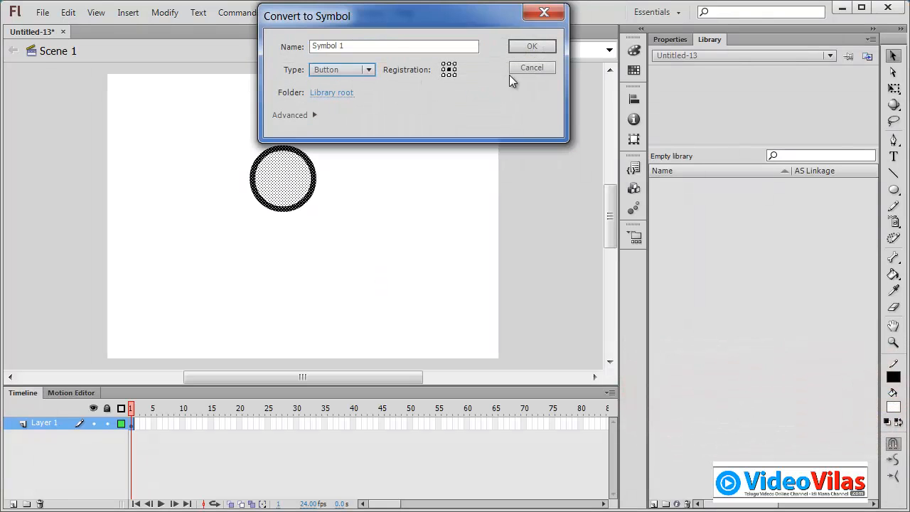
left_click(531, 50)
Step: Move the circle button down to about the middle of the stage and open its symbol for editing
left_click_drag(296, 179, 303, 217)
double_click(302, 209)
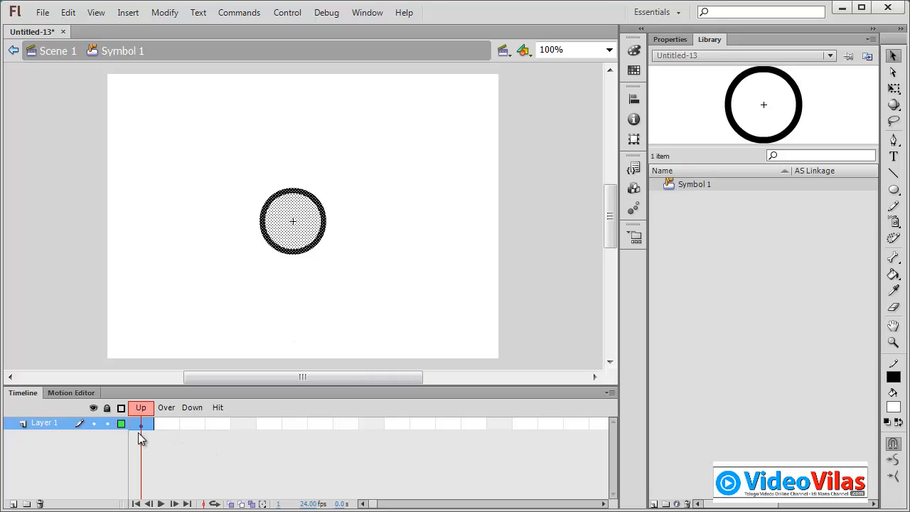
Step: Insert a keyframe in the Over frame of the button symbol's Layer 1
left_click_drag(142, 424, 286, 281)
left_click_drag(243, 254, 169, 428)
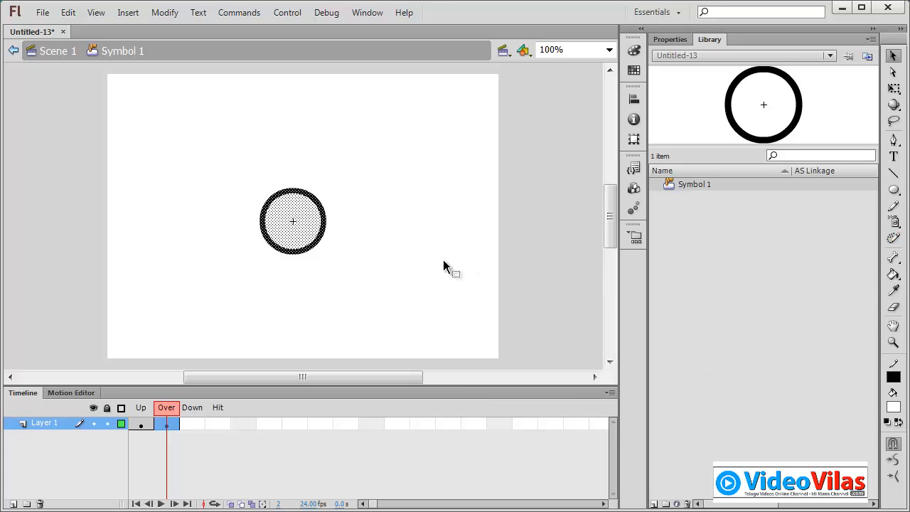
Step: Enlarge the circle in the button's Over frame around its centre and fill it with dark green (#006633)
left_click(893, 88)
left_click_drag(323, 252, 350, 278)
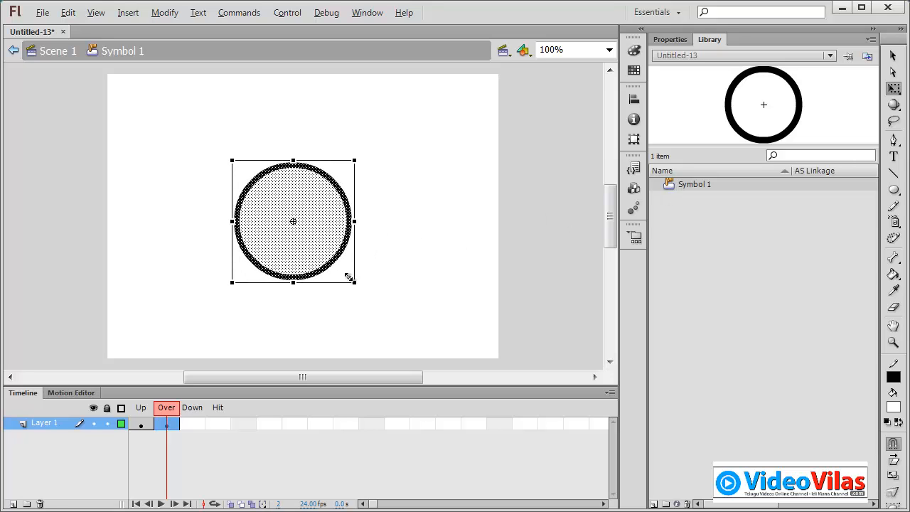
left_click(894, 407)
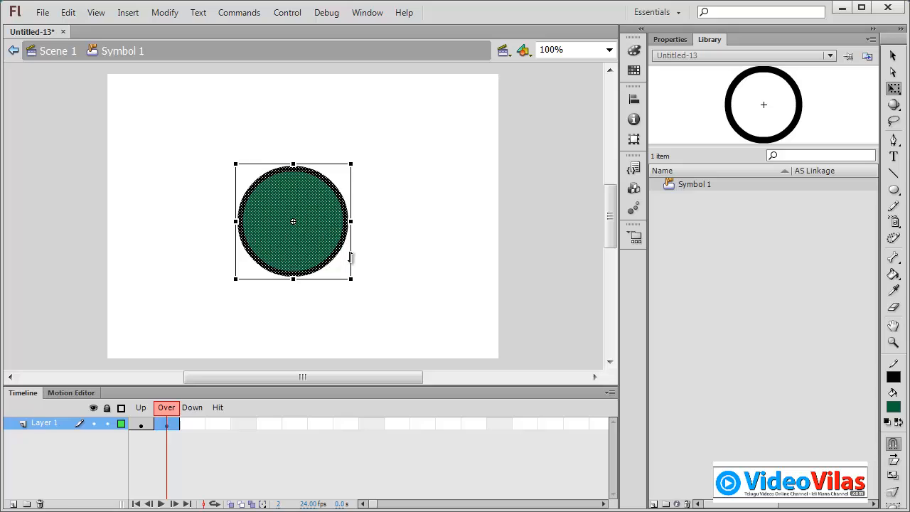
Step: Insert a keyframe in the button's Down frame, shrink its circle well below the original size and fill it with dark red
left_click(191, 429)
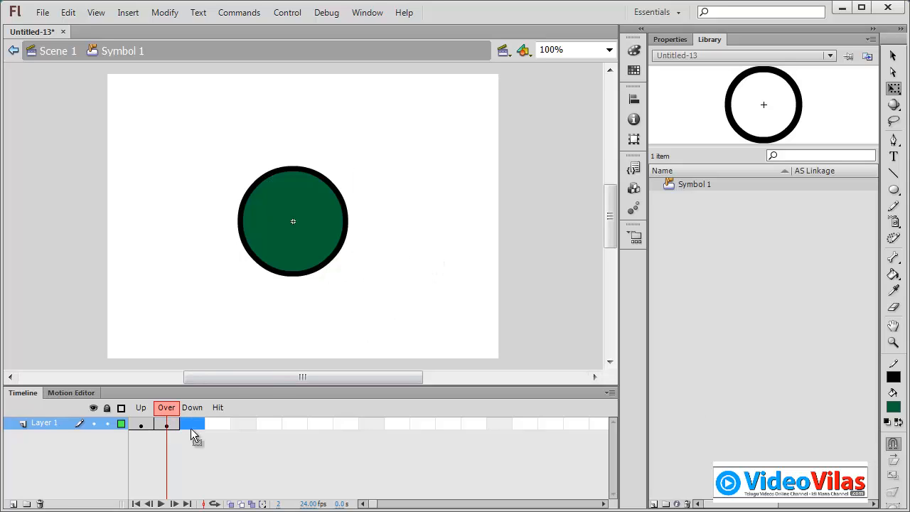
key("F6")
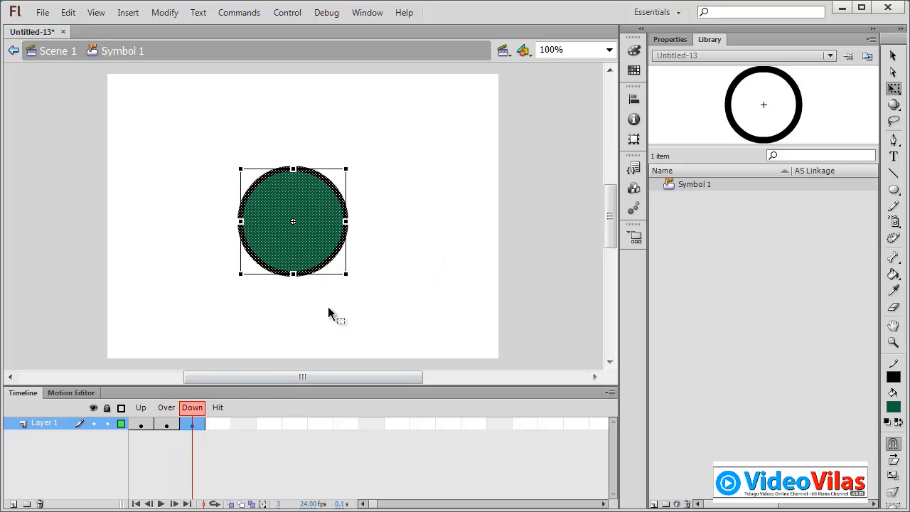
left_click_drag(347, 274, 305, 247)
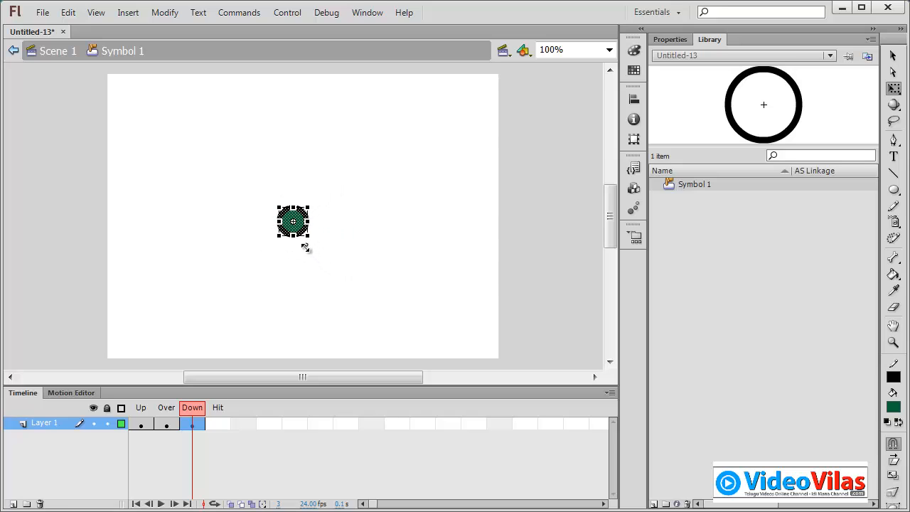
left_click(894, 406)
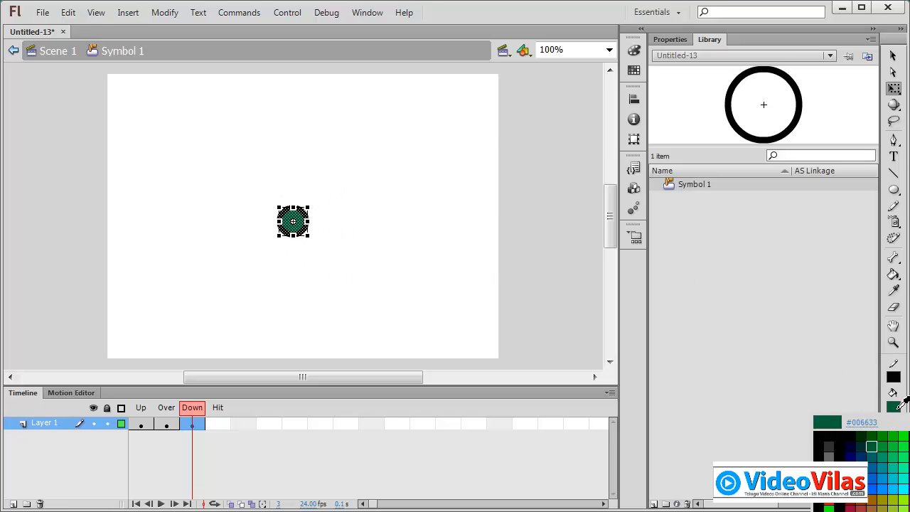
left_click(872, 446)
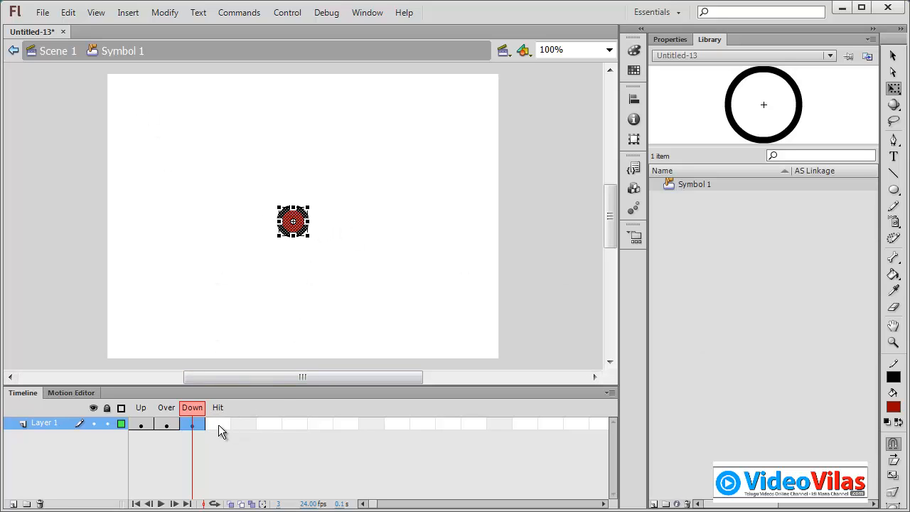
Step: Return to Scene 1 and arrange four instances of the circle button in a row along the lower part of the stage
left_click(13, 51)
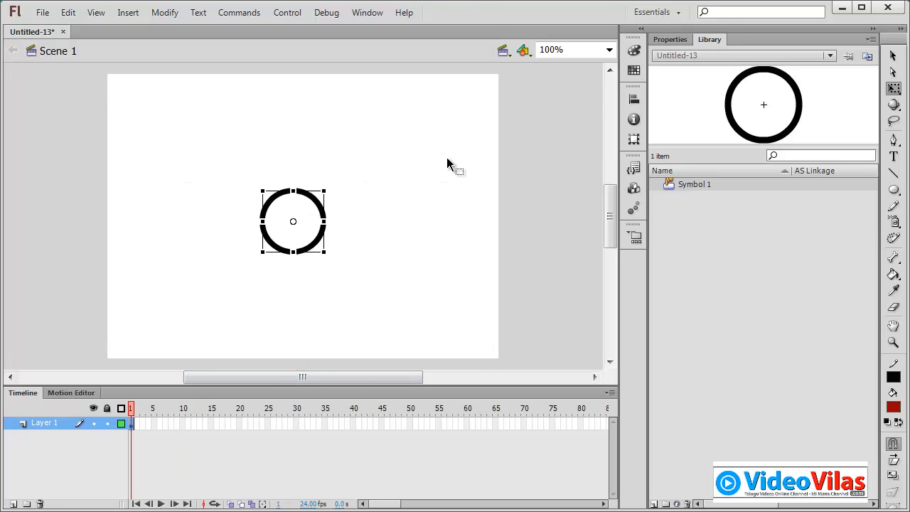
left_click(893, 56)
left_click(426, 241)
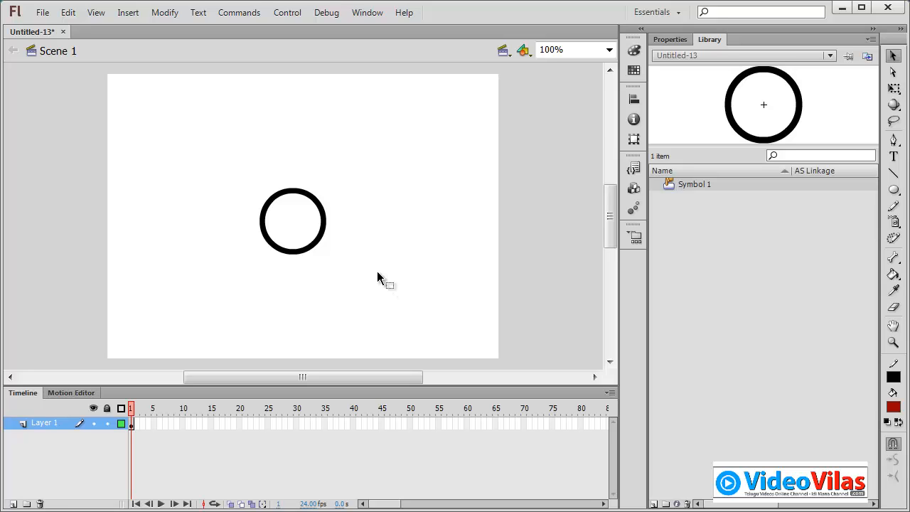
left_click_drag(292, 222, 167, 208)
left_click_drag(177, 213, 440, 314)
key("ctrl+a")
left_click(449, 238)
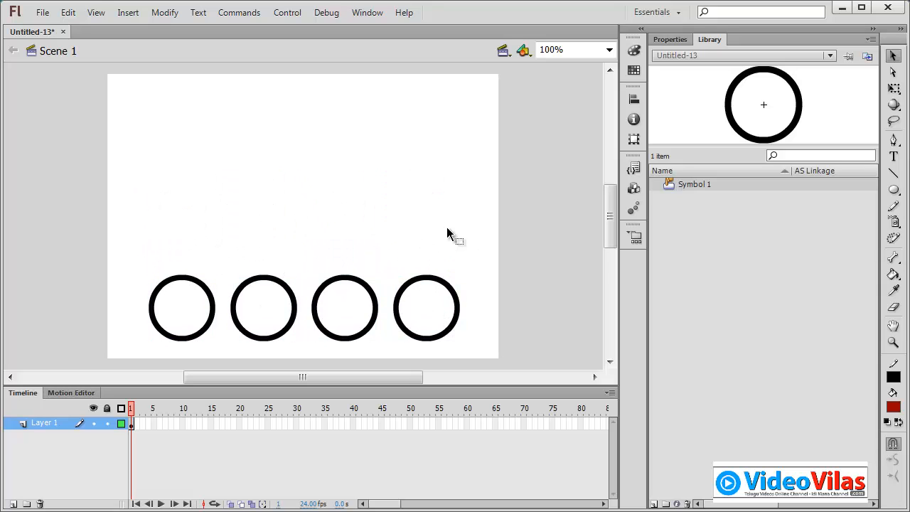
Step: Test the movie, try the over and down states on several circle buttons, and close the preview
key("ctrl+Return")
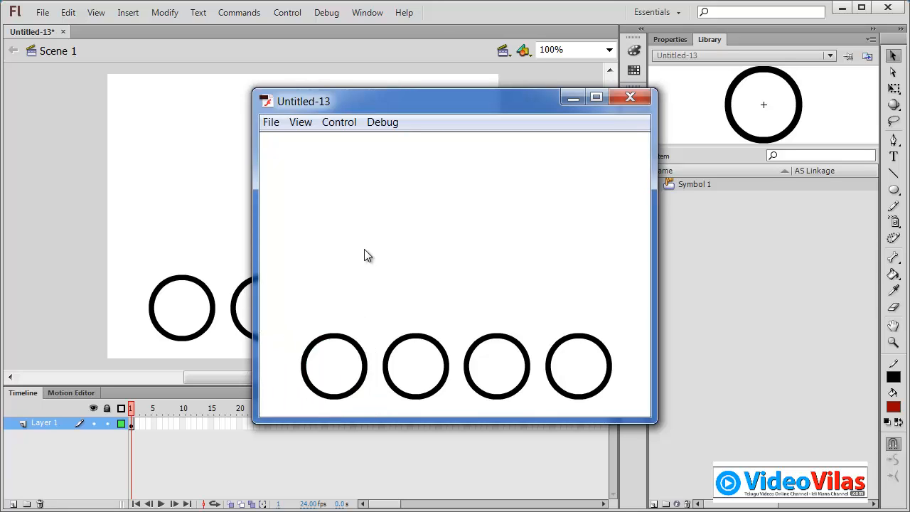
left_click(331, 374)
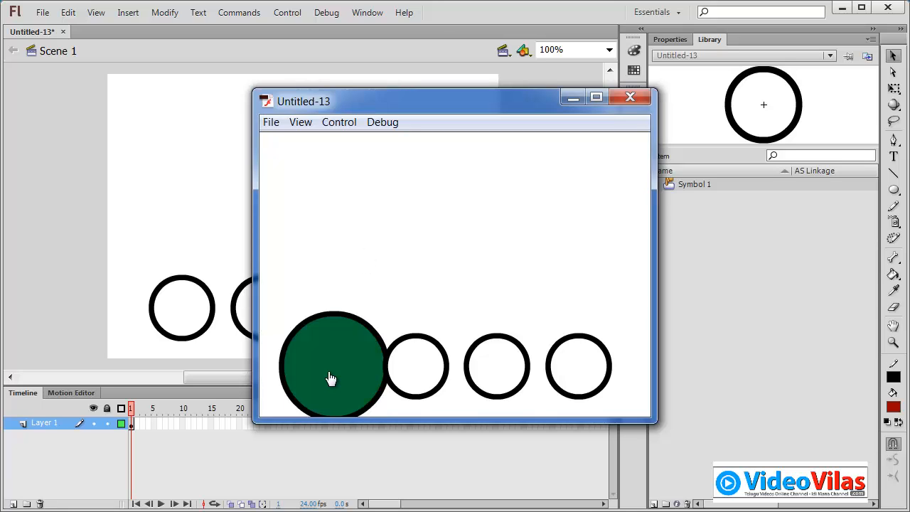
left_click(331, 376)
left_click(334, 369)
left_click(414, 368)
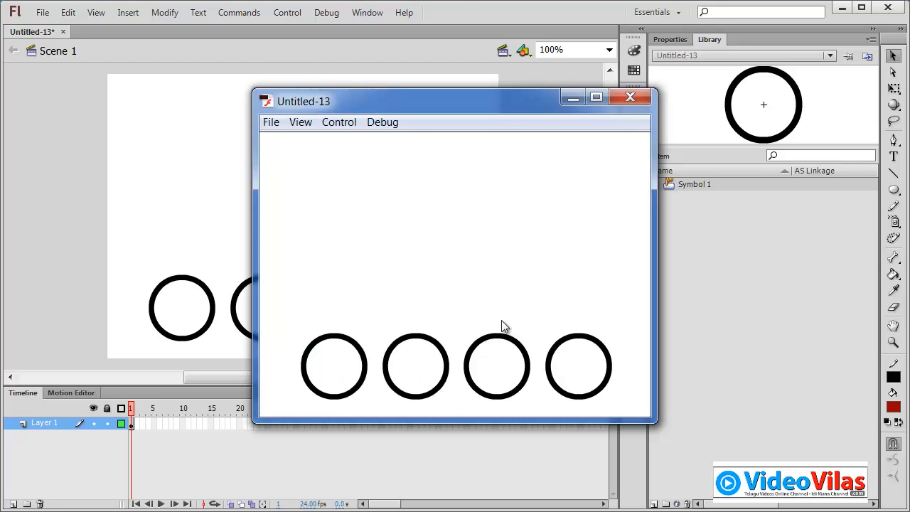
left_click(497, 367)
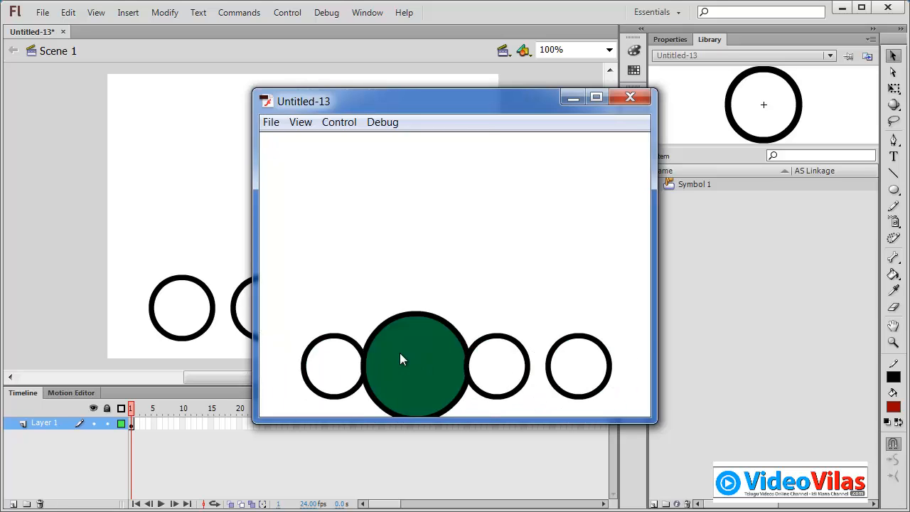
left_click(630, 98)
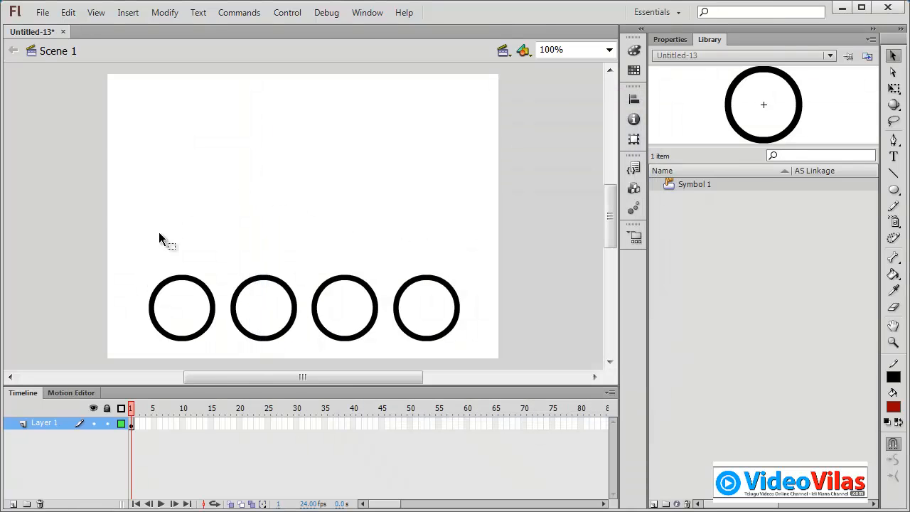
Step: Duplicate the row of four buttons upward to make four staggered rows covering most of the stage
left_click_drag(517, 369, 126, 240)
left_click_drag(433, 323, 386, 112, "alt")
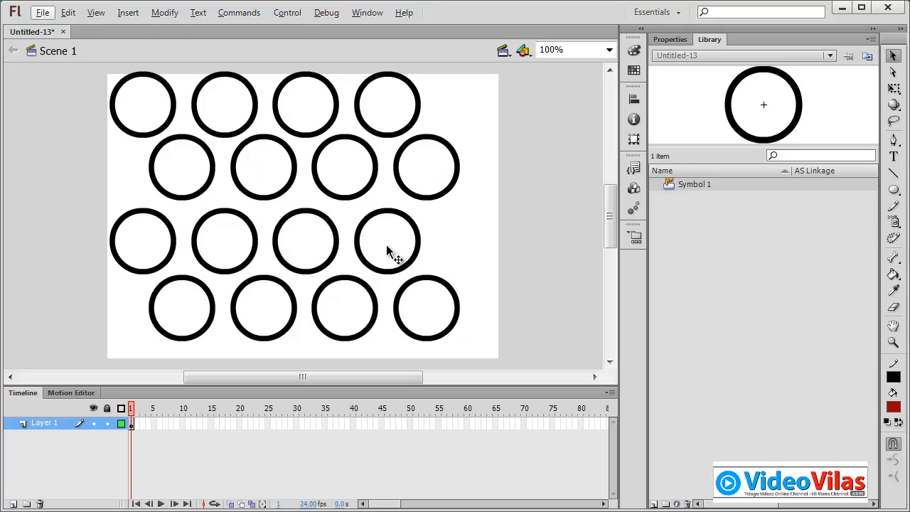
Step: Group all the buttons, scale the group down around its centre to less than half its size, and ungroup it
key("ctrl+minus")
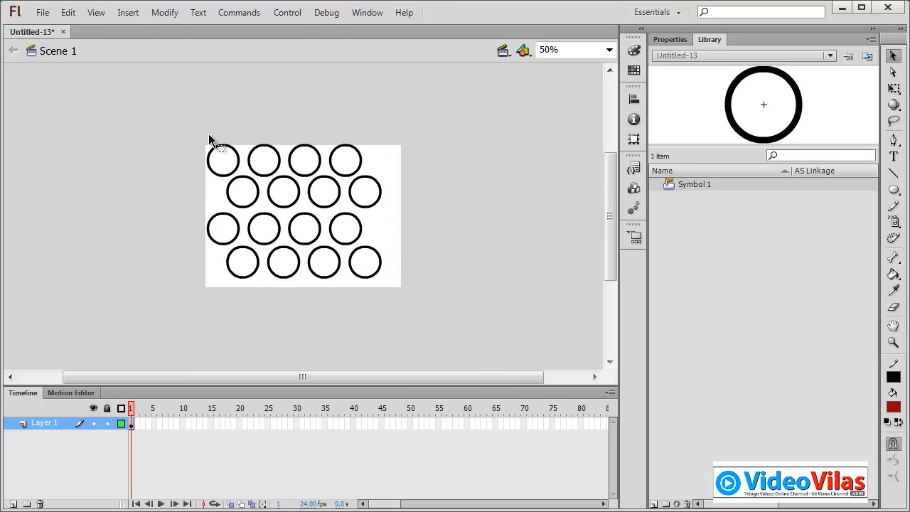
key("ctrl+a")
left_click(894, 88)
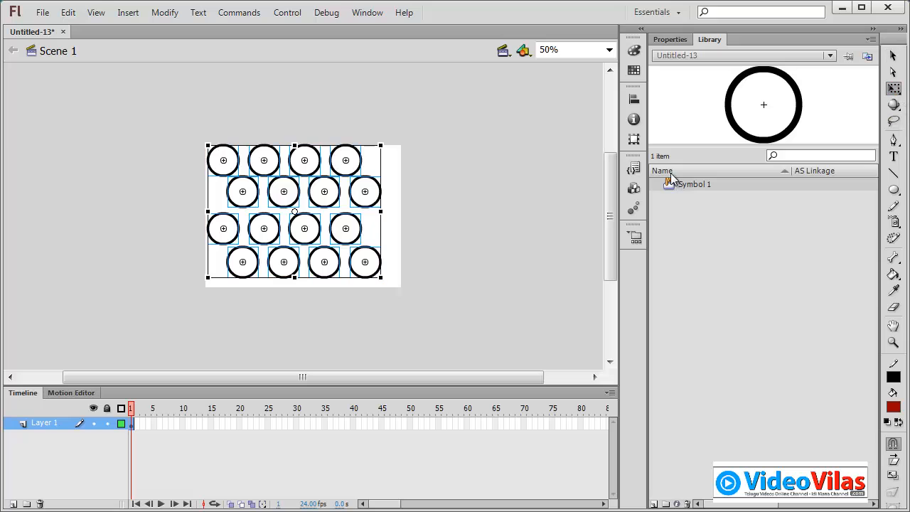
key("ctrl+g")
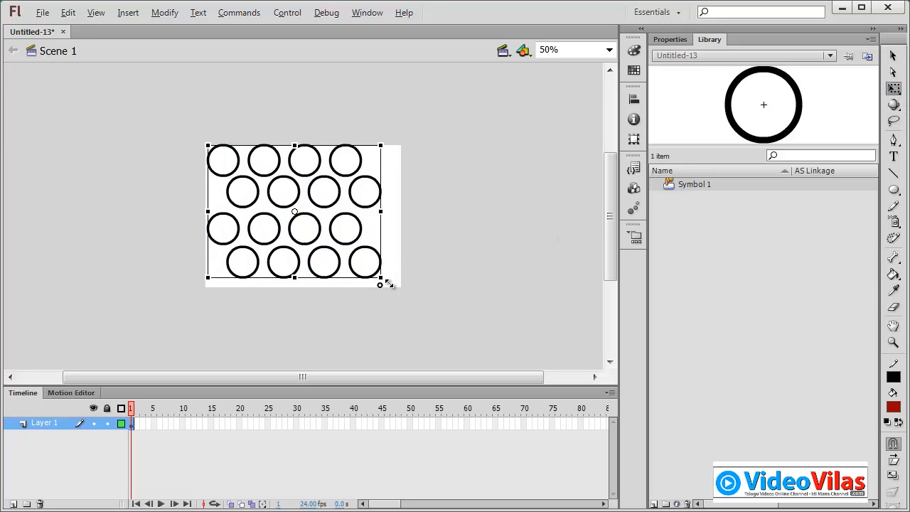
left_click_drag(389, 283, 332, 253)
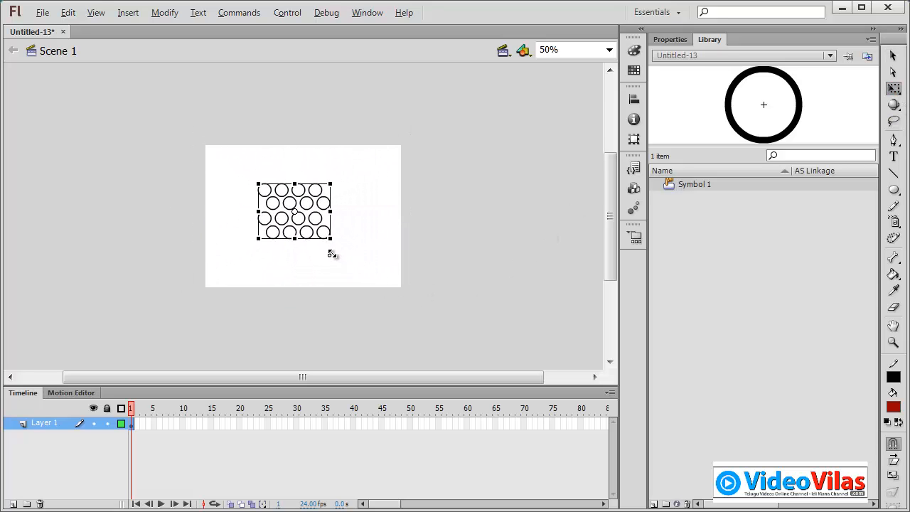
key("ctrl+shift+g")
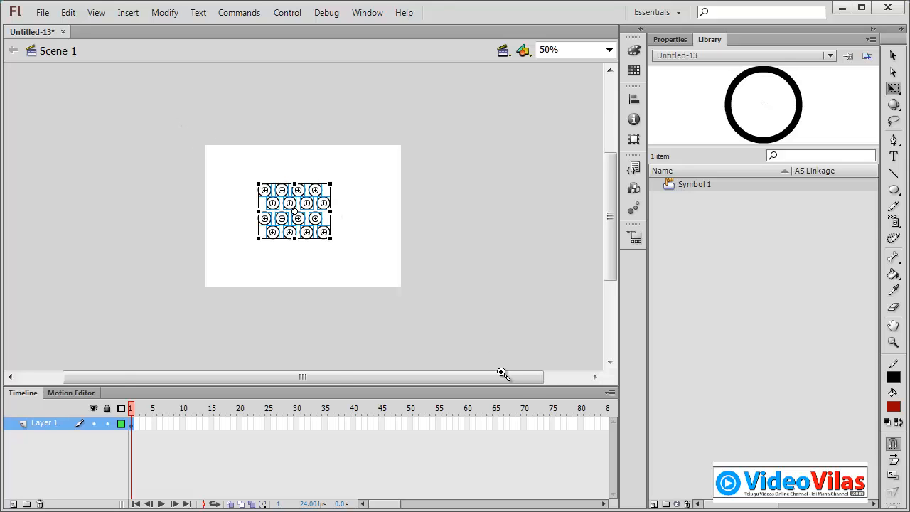
Step: Move the small buttons to the stage's upper-left corner and duplicate them across and down until they cover the whole stage
left_click_drag(128, 87, 376, 285)
left_click_drag(335, 167, 248, 203)
left_click_drag(118, 82, 341, 355)
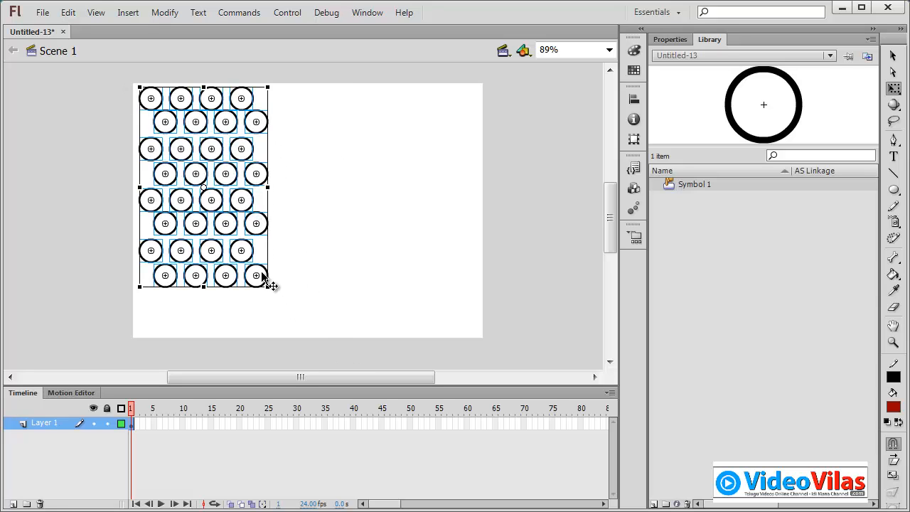
left_click_drag(264, 239, 492, 226)
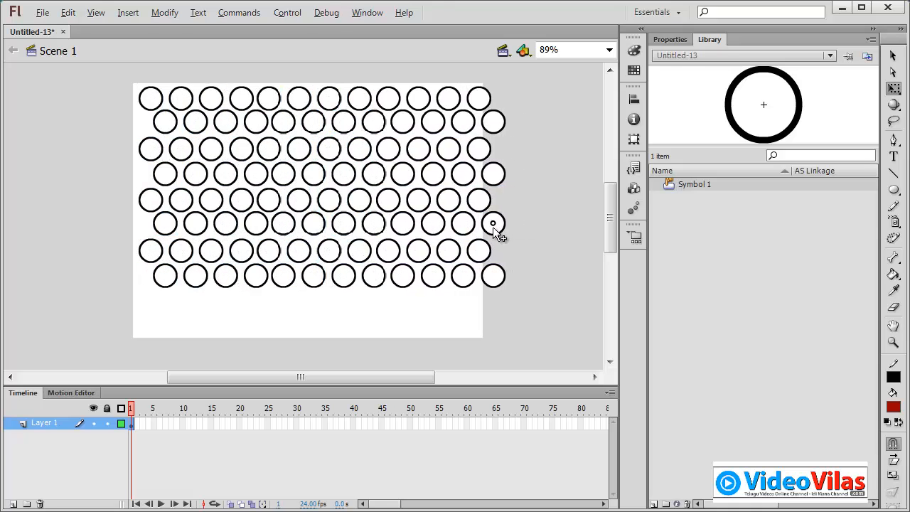
left_click_drag(98, 226, 551, 341)
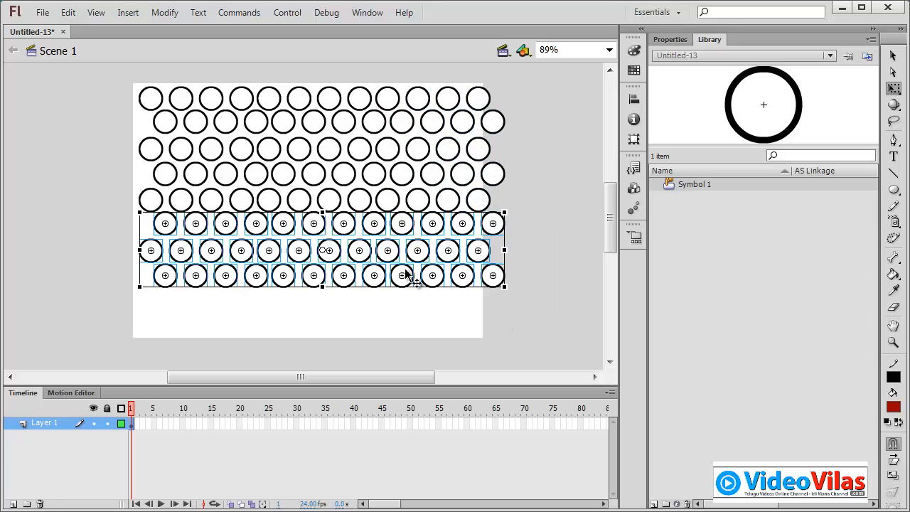
left_click_drag(386, 252, 371, 335)
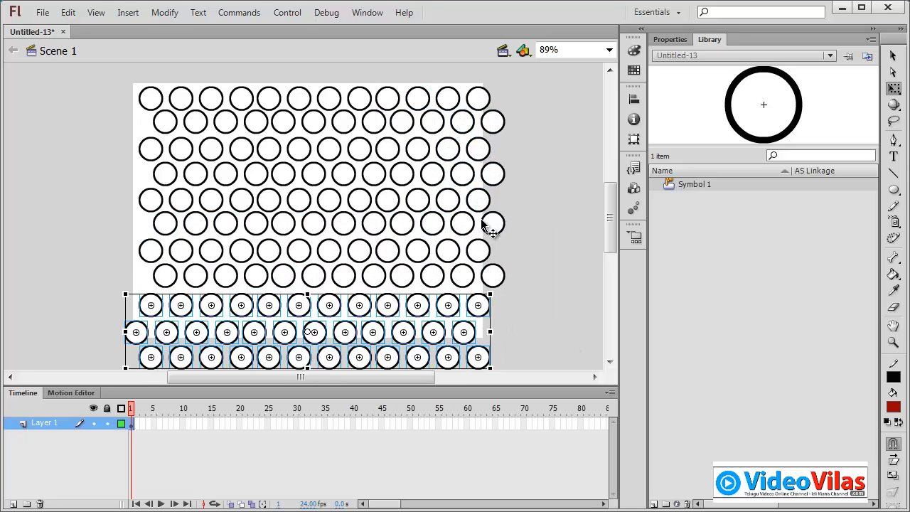
Step: Test the movie with the full grid of small buttons and close the preview
left_click(538, 207)
key("ctrl+Return")
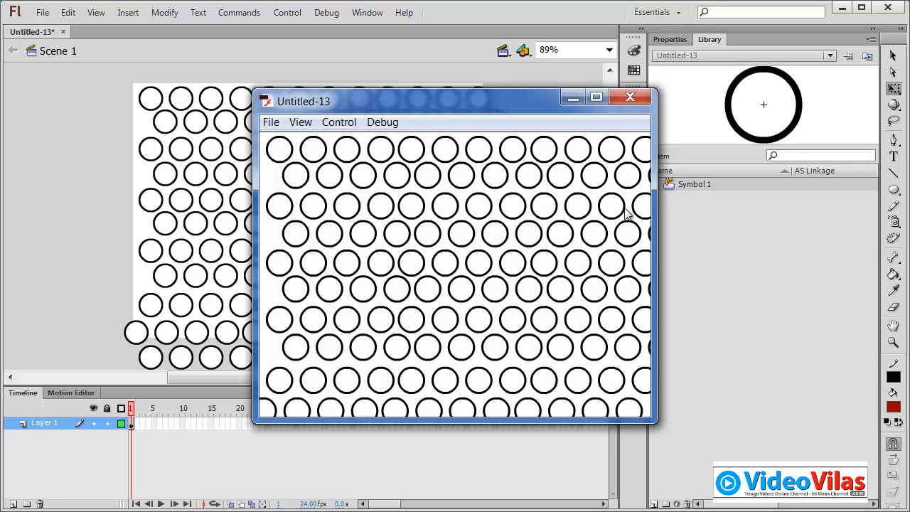
left_click(638, 98)
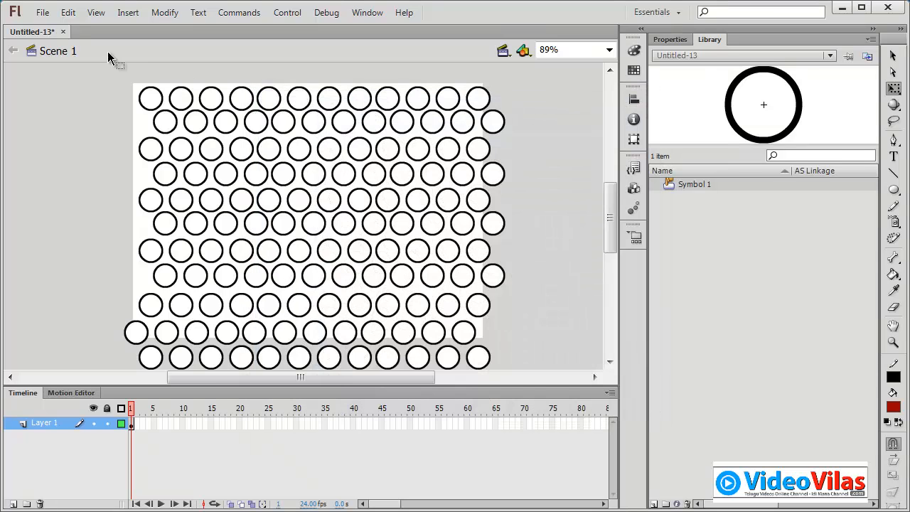
Step: Close the Untitled-13 document without saving and create a new blank document
left_click(64, 34)
left_click(471, 281)
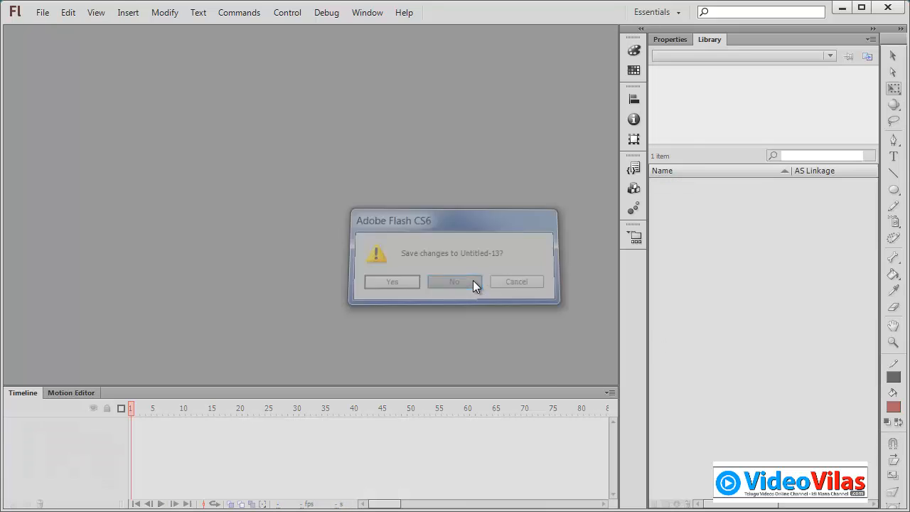
left_click(309, 101)
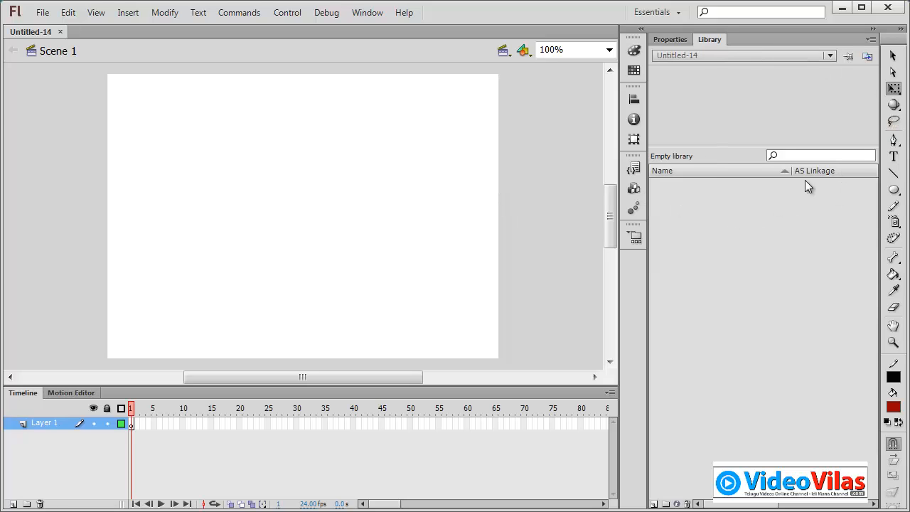
Step: Draw a small red circle with a black outline in the stage's upper right and convert it to a Movie Clip, keeping the default name
left_click(894, 190)
left_click_drag(397, 144, 434, 182)
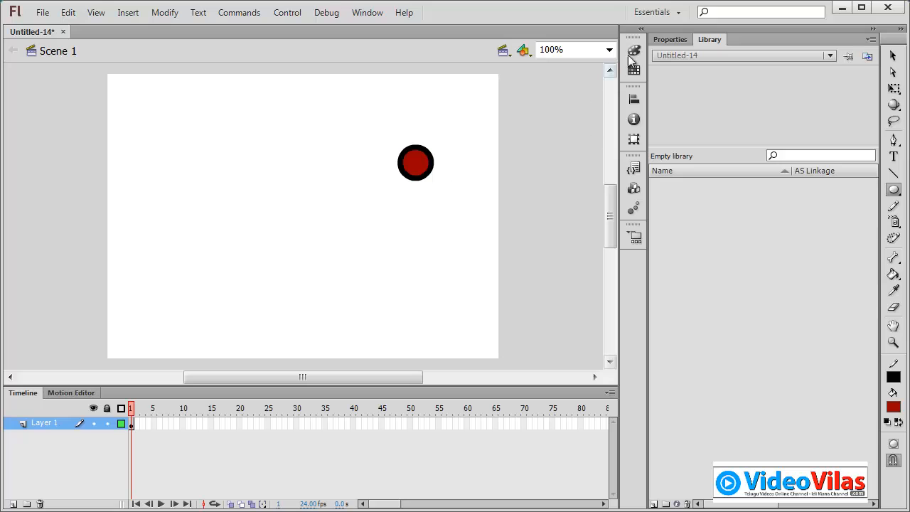
left_click(894, 56)
double_click(420, 174)
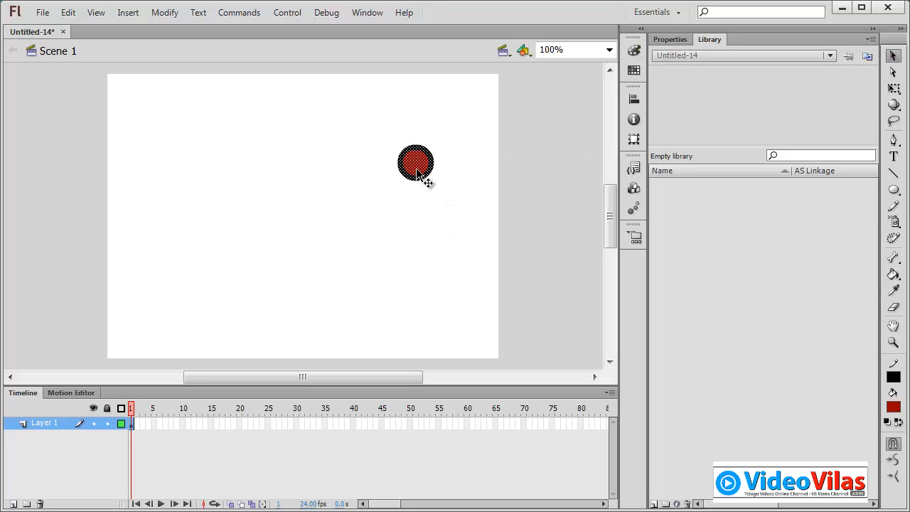
left_click_drag(420, 173, 706, 219)
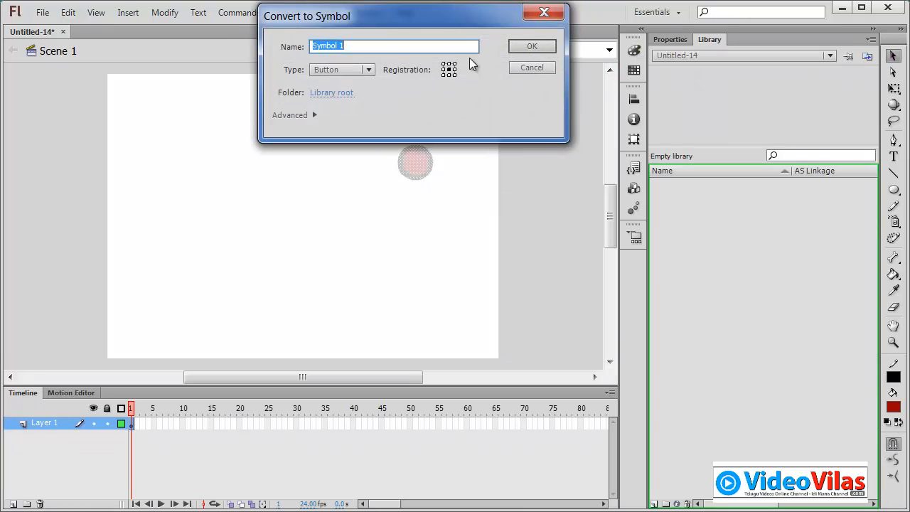
left_click(372, 69)
left_click(366, 82)
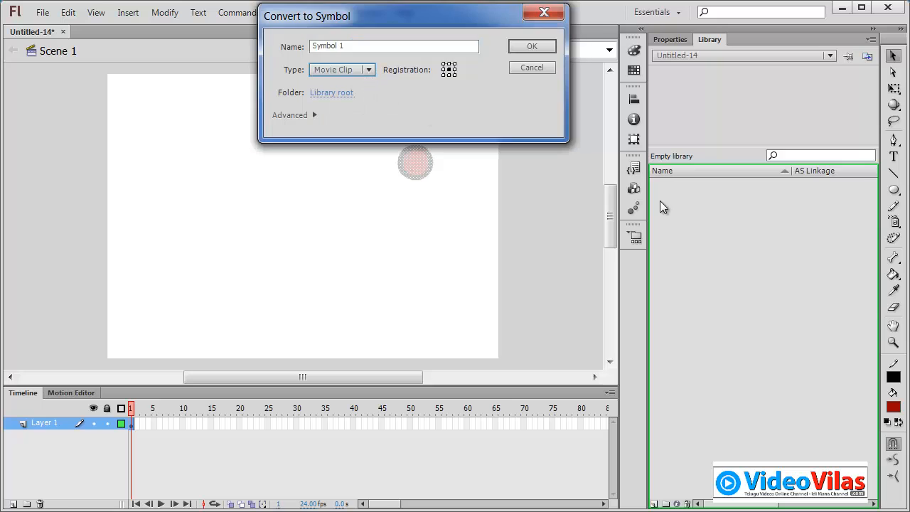
left_click(544, 46)
Step: Add two more instances of the red circle beside the first on the stage and rename its library symbol Main Circle
left_click_drag(407, 168, 366, 148)
left_click_drag(670, 186, 299, 163)
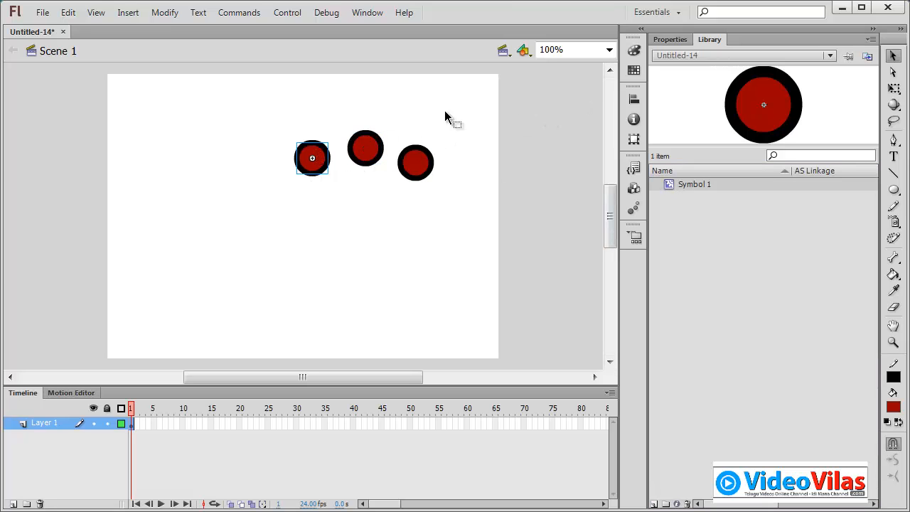
double_click(685, 186)
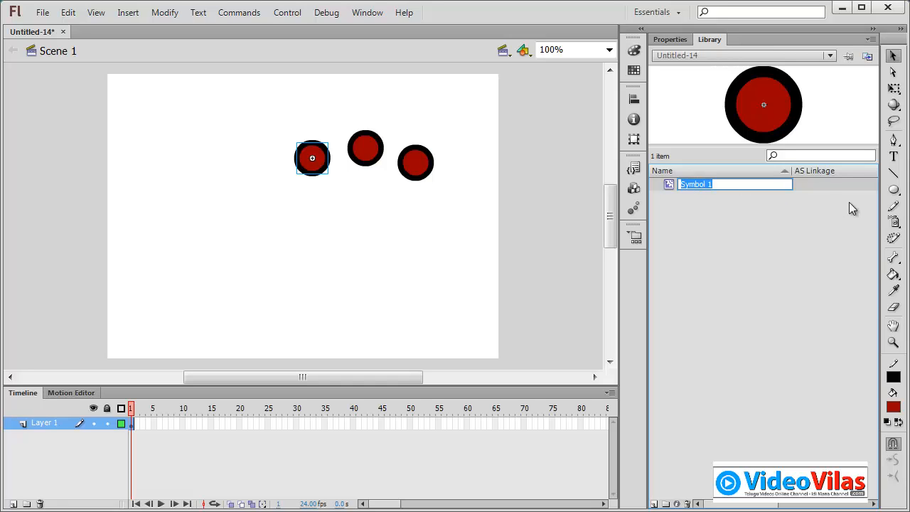
type("Main Cirl")
key("BackSpace")
type("cle")
key("Return")
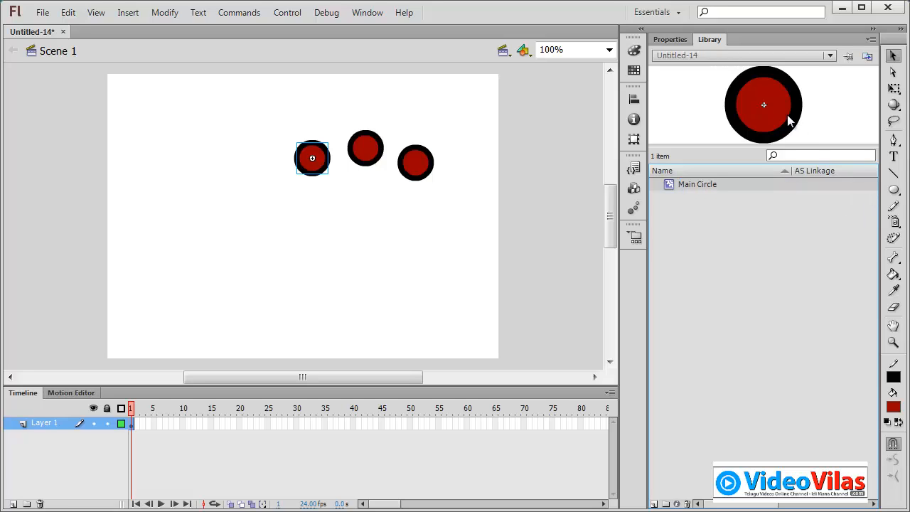
Step: Try to give the rightmost circle on the stage the instance name "red 3"
left_click_drag(257, 112, 486, 256)
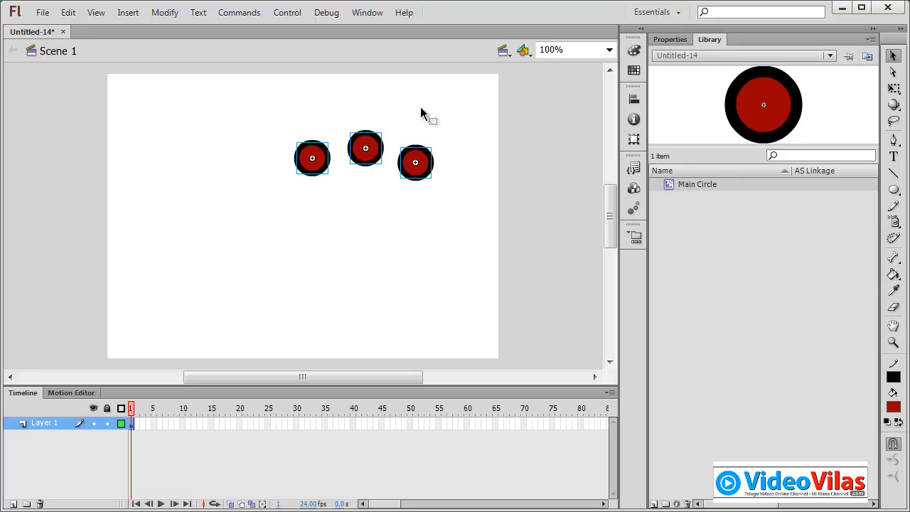
left_click(684, 39)
left_click(503, 108)
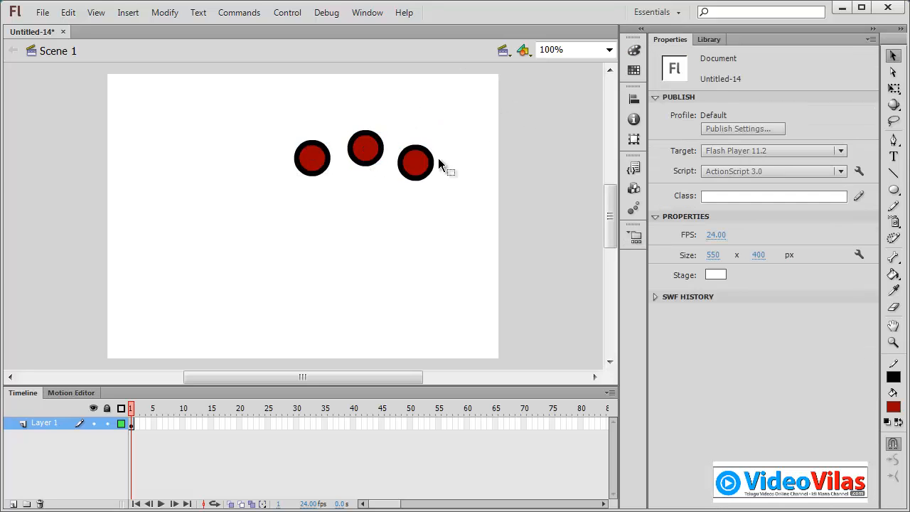
left_click(423, 161)
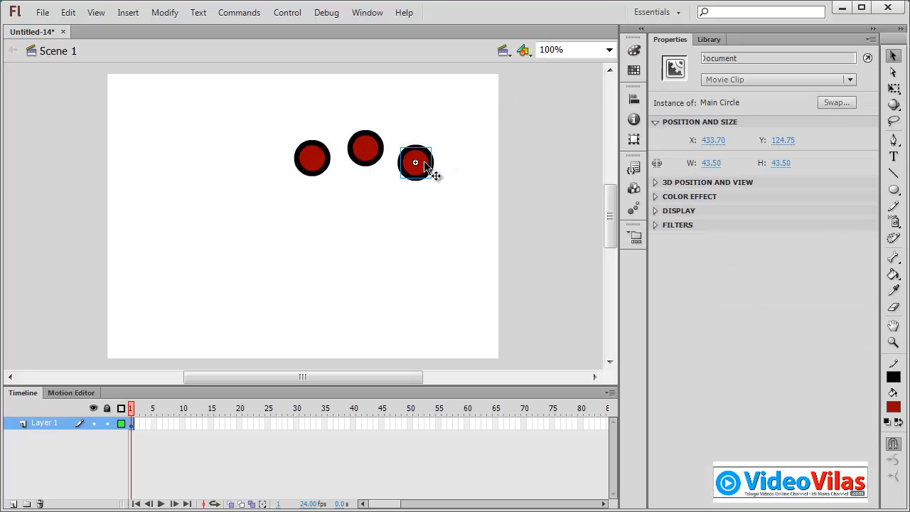
left_click(774, 57)
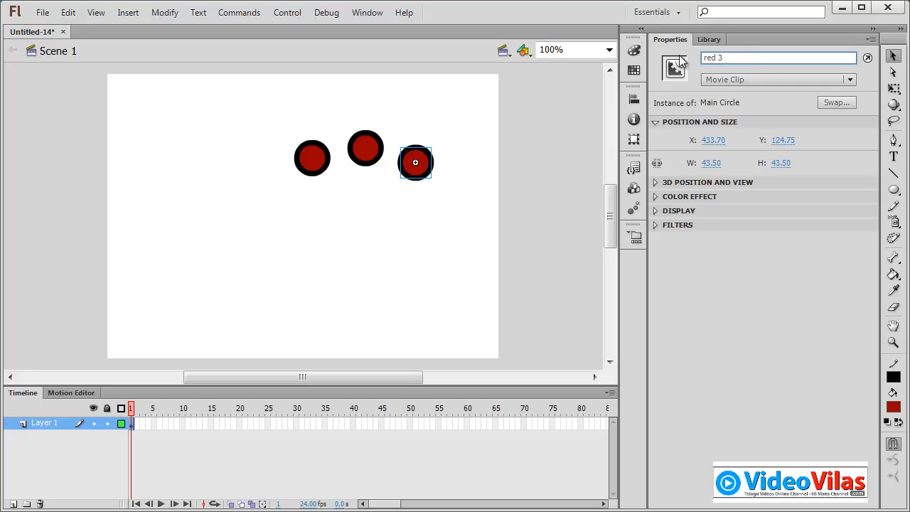
key("Return")
key("Return")
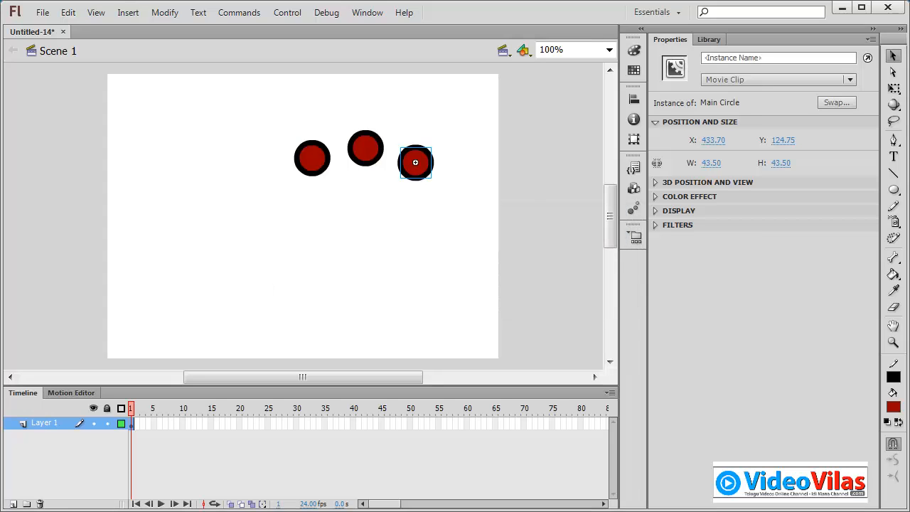
left_click(742, 58)
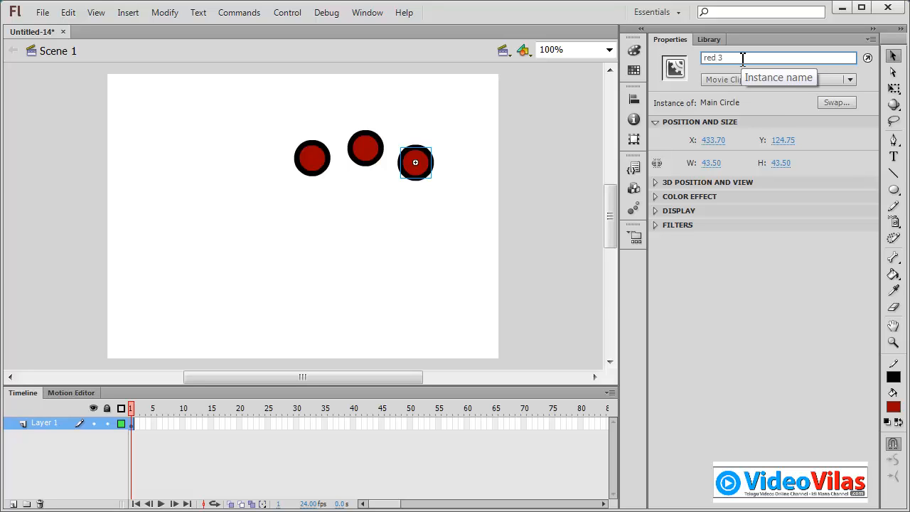
key("Return")
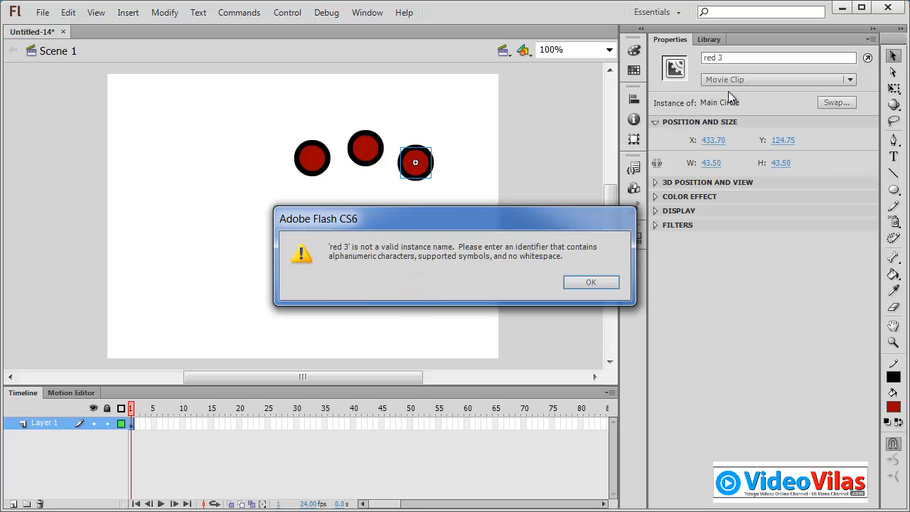
left_click(608, 284)
Step: Set the rightmost circle's instance name to red_3
left_click(741, 63)
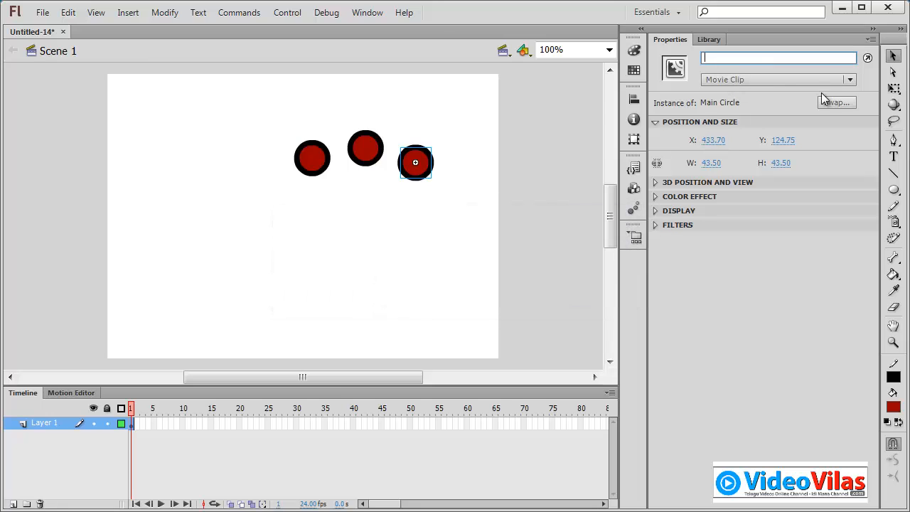
type("red_3")
key("Return")
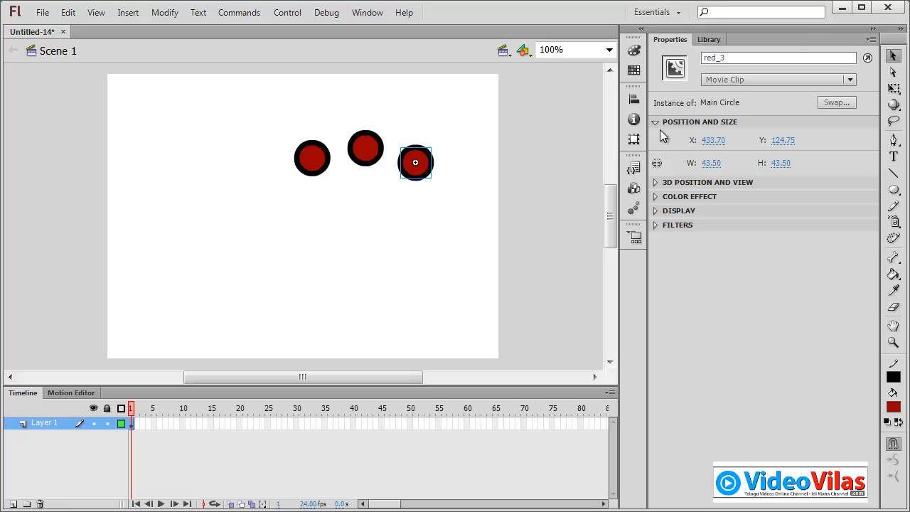
Step: Name the middle circle instance red_2 and the leftmost circle instance red_1
left_click(365, 149)
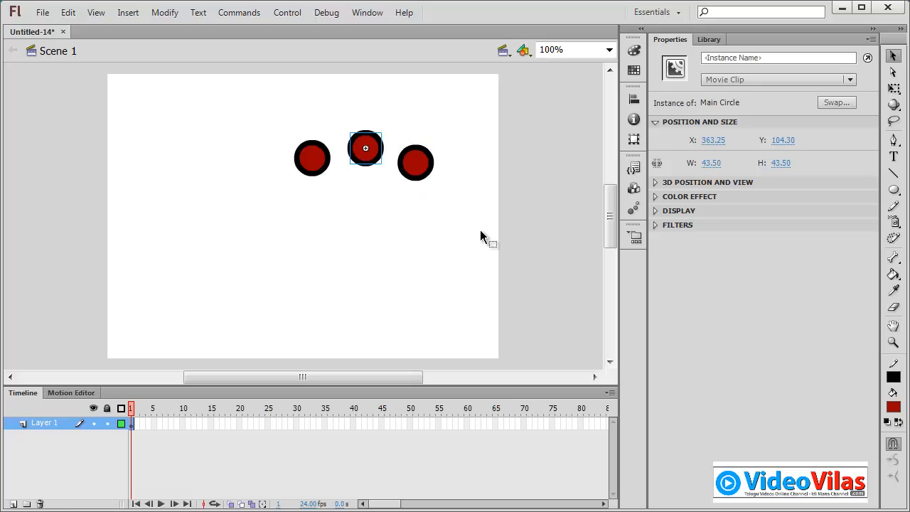
left_click(760, 57)
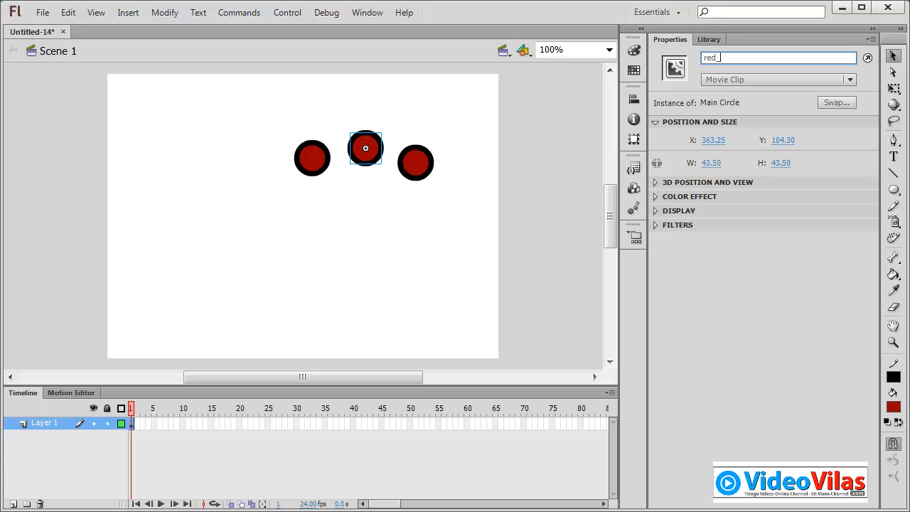
type("2")
key("Return")
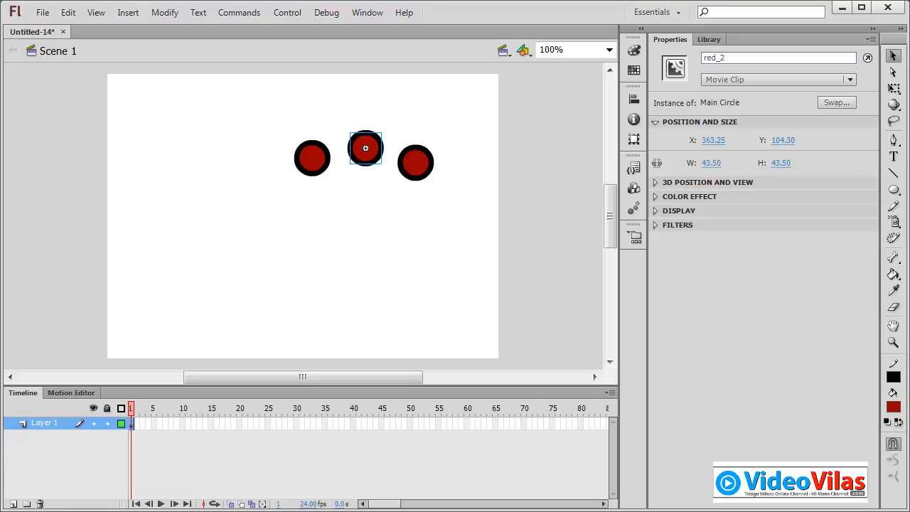
left_click(307, 152)
left_click(739, 59)
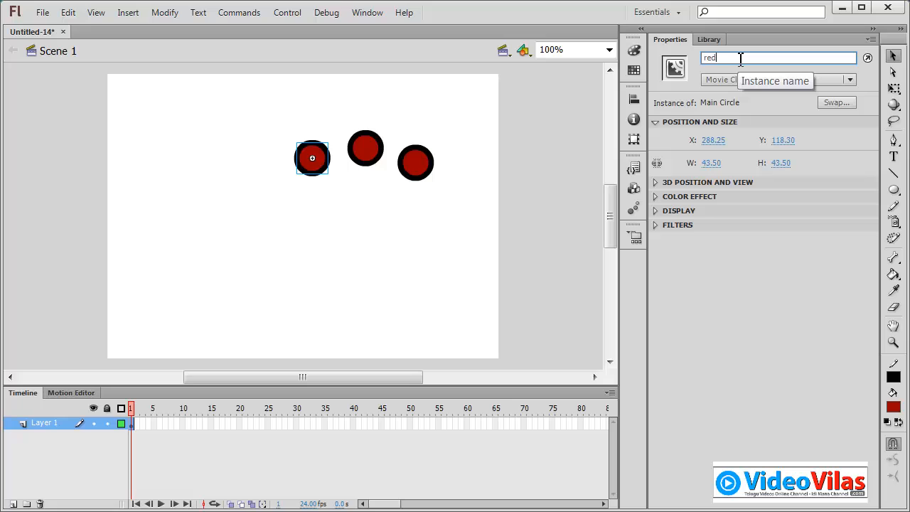
key("Return")
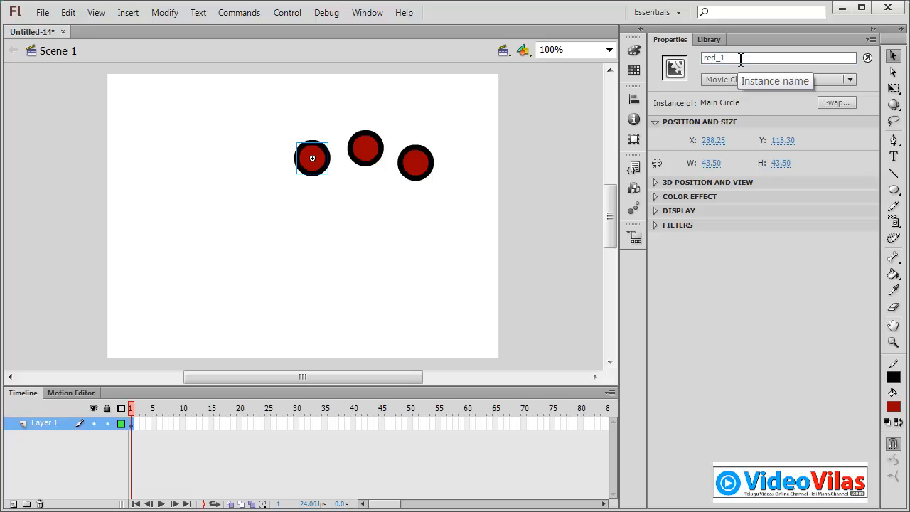
left_click(495, 159)
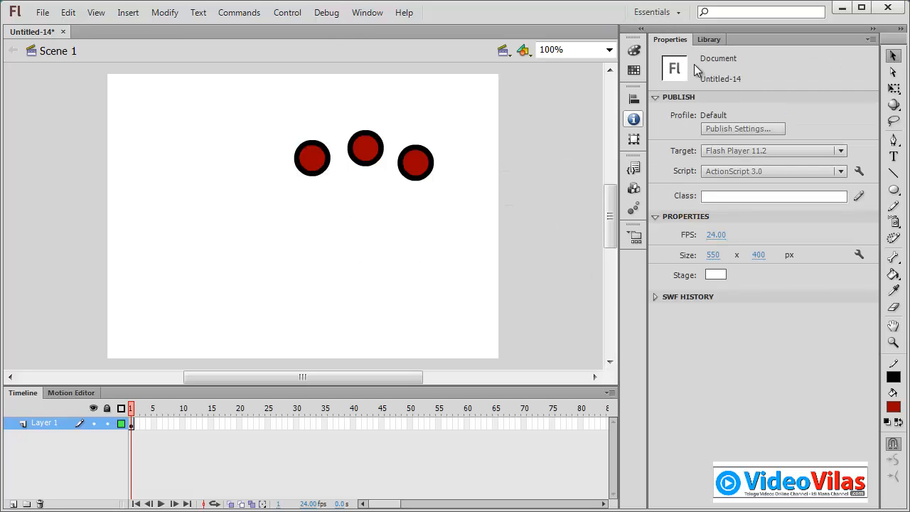
Step: Compare the Main Circle symbol in the library with the instance names of the three circles on the stage
left_click(708, 39)
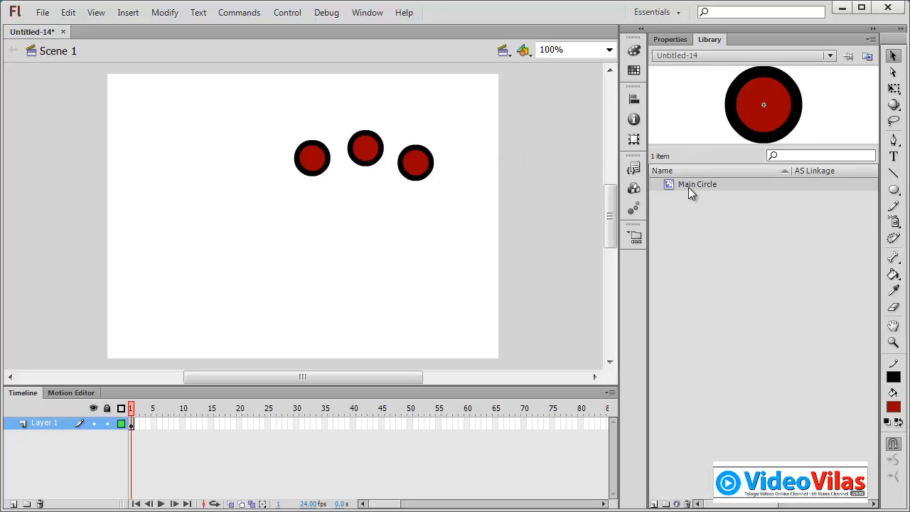
left_click(312, 158)
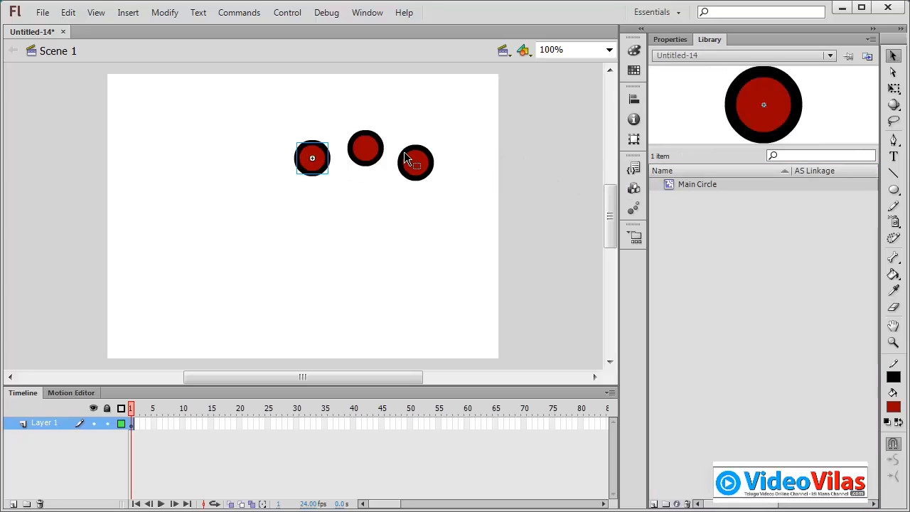
left_click(672, 40)
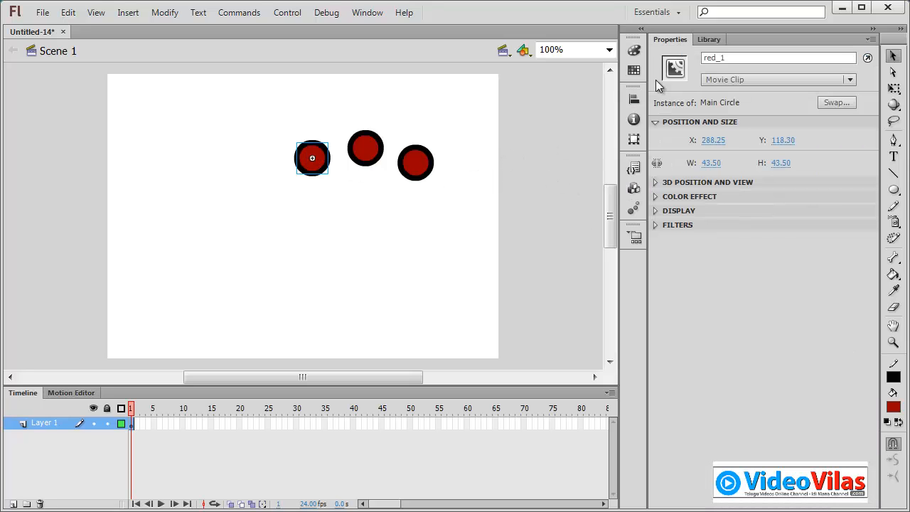
left_click(346, 156)
left_click(377, 152)
left_click(426, 173)
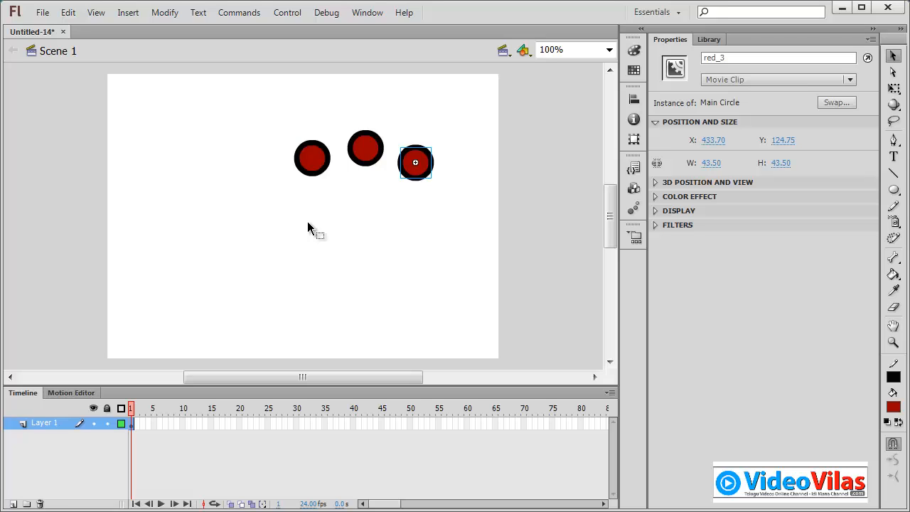
Step: Stretch the leftmost circle horizontally to about 99 px wide with Free Transform and move it down toward the stage's left side
left_click(311, 162)
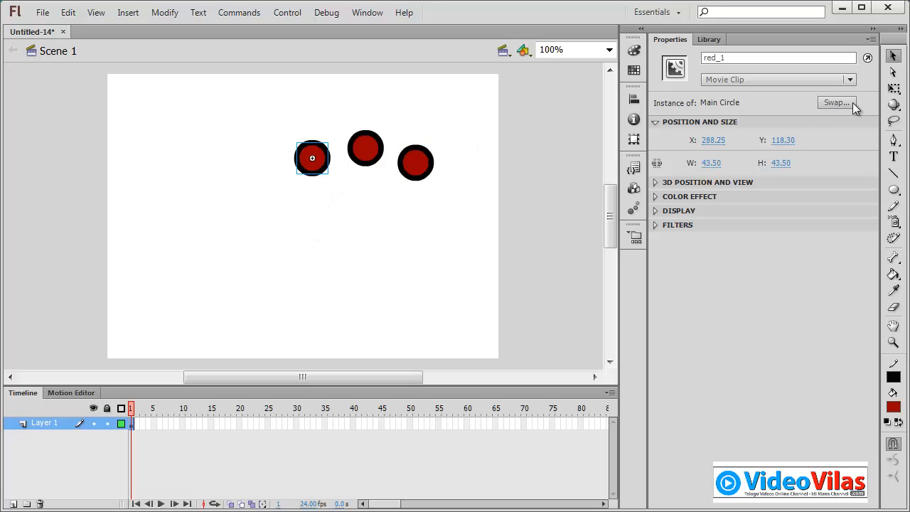
left_click(894, 88)
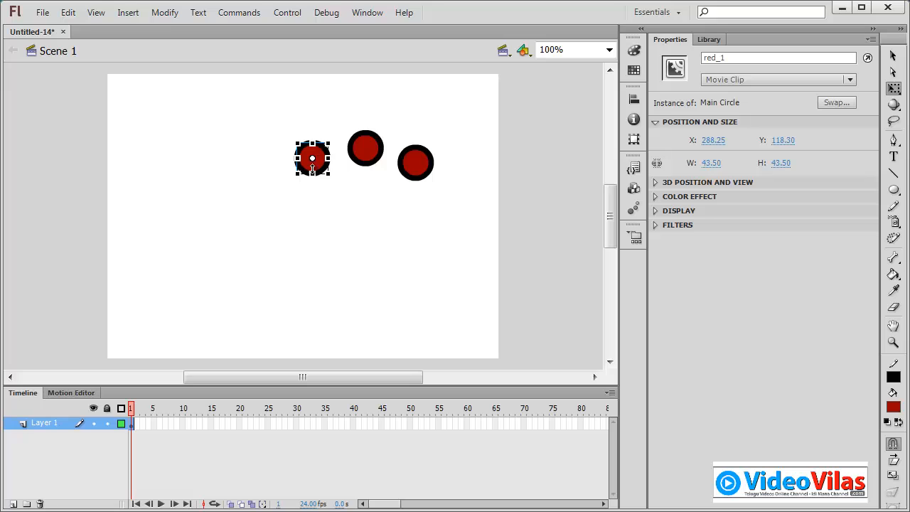
left_click_drag(296, 158, 199, 221)
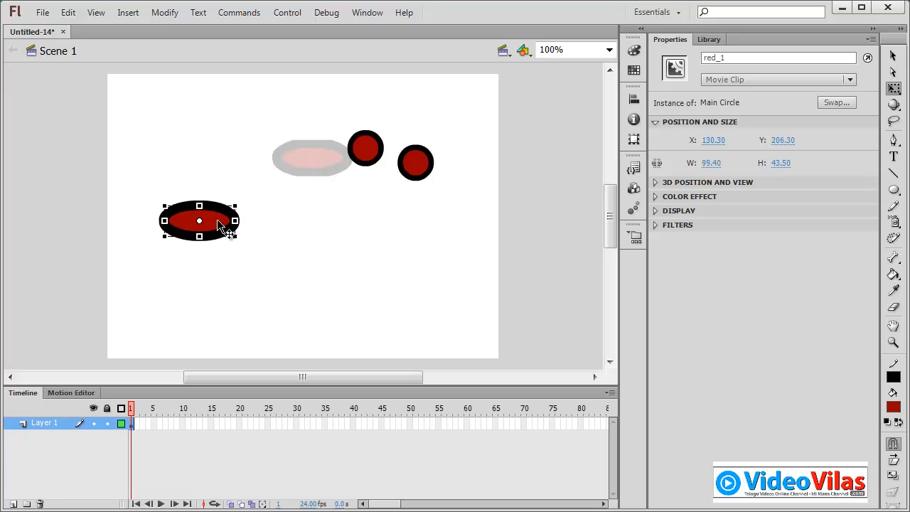
left_click(438, 169)
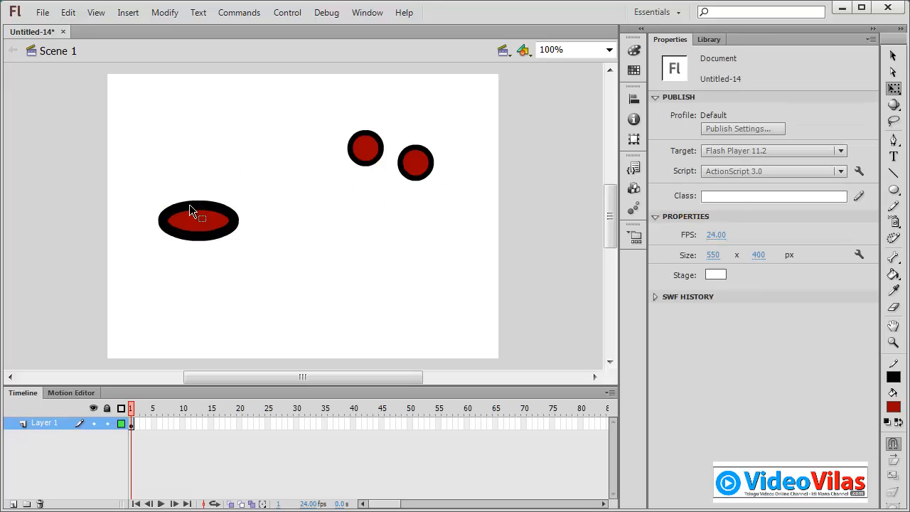
Step: Stretch the middle circle to about 124 px tall, and enlarge the rightmost circle to about 86 by 78 px, moving it down and right
left_click(370, 158)
left_click_drag(365, 166, 365, 192)
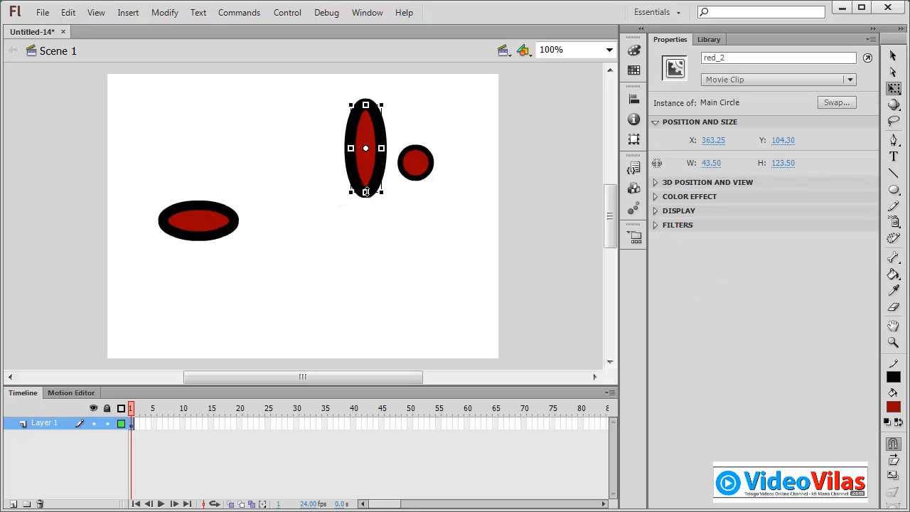
left_click(435, 172)
left_click_drag(430, 171, 481, 191)
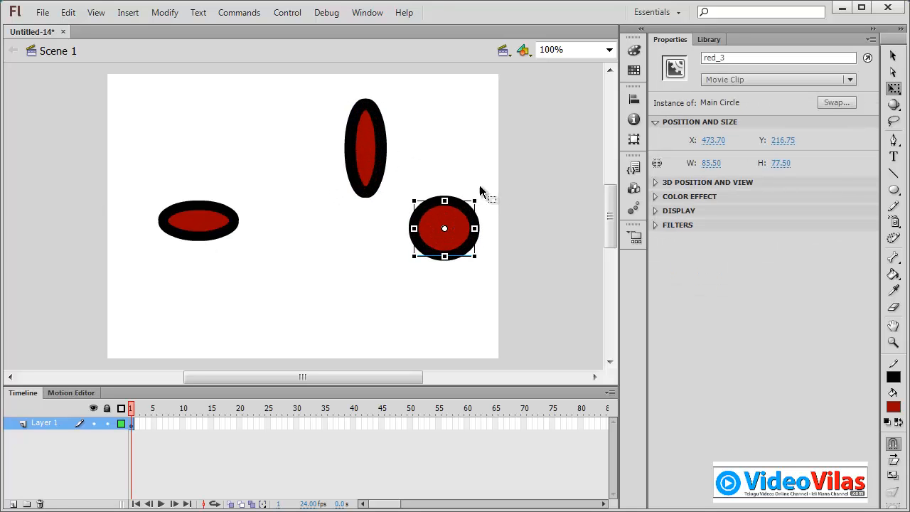
left_click(471, 257)
Step: Edit the Main Circle symbol, reshape its circle into a wide, flat ellipse, and return to Scene 1
left_click(715, 40)
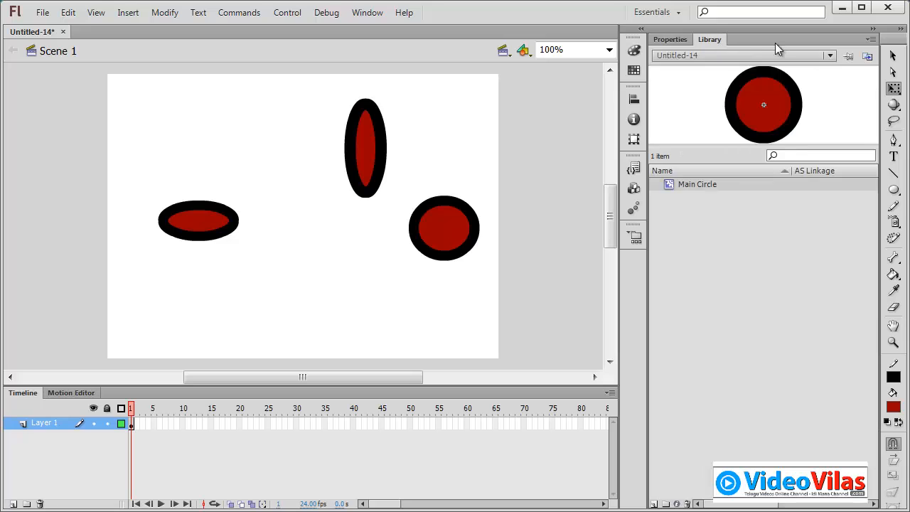
double_click(670, 185)
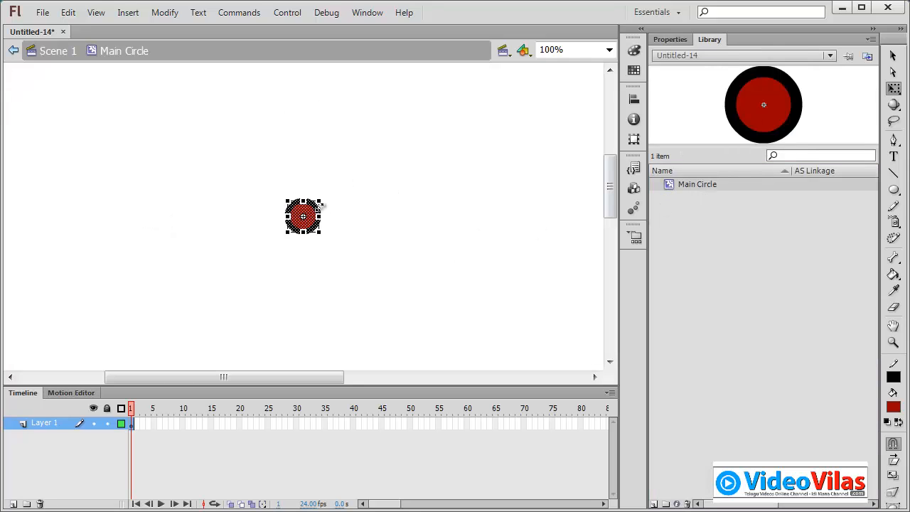
left_click_drag(320, 201, 353, 214)
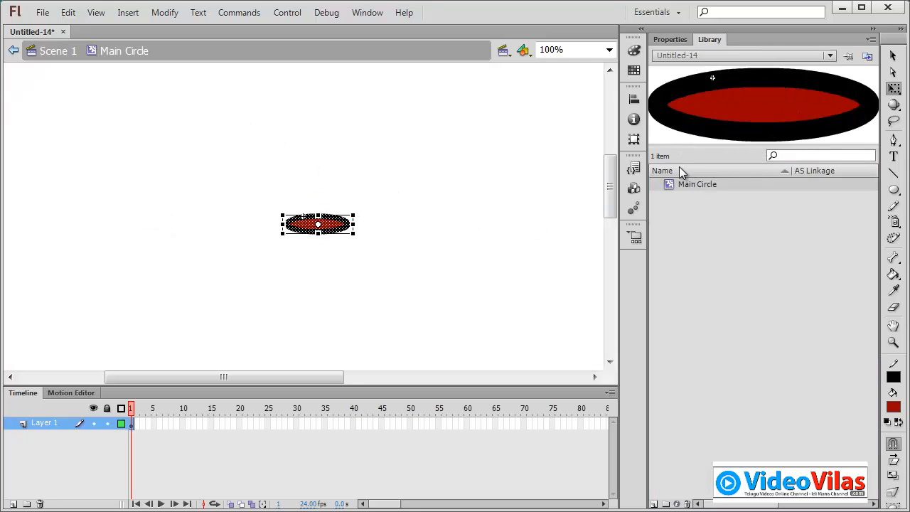
left_click(13, 50)
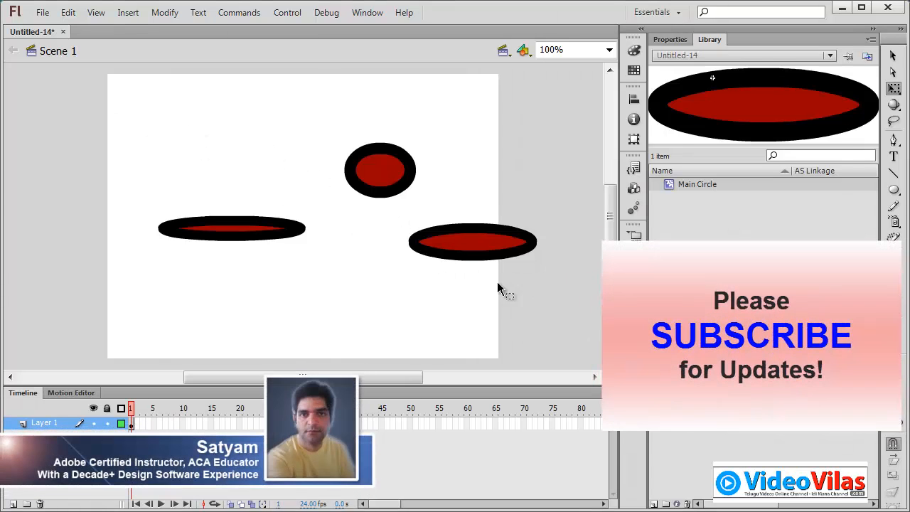
Step: Delete all the circle instances from the stage and close the Untitled-14 document without saving
key("ctrl+a")
key("Delete")
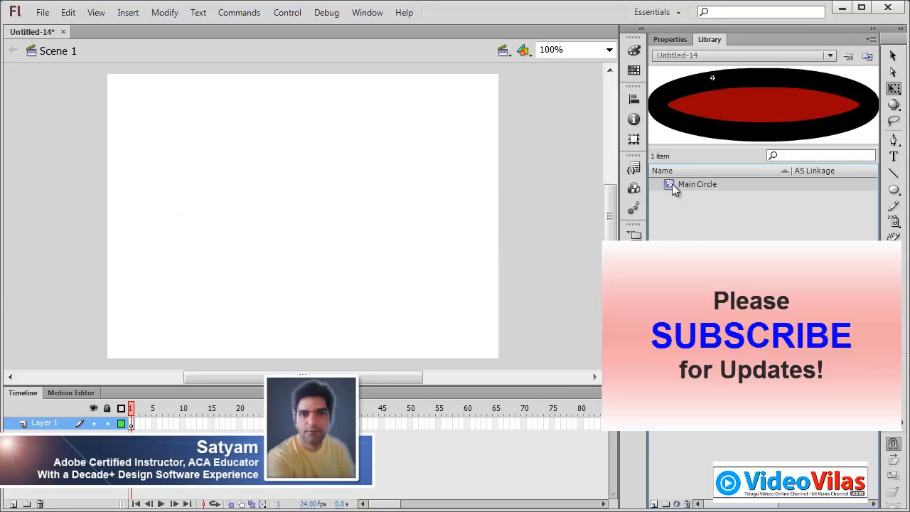
left_click_drag(672, 183, 63, 32)
left_click(62, 32)
left_click(480, 283)
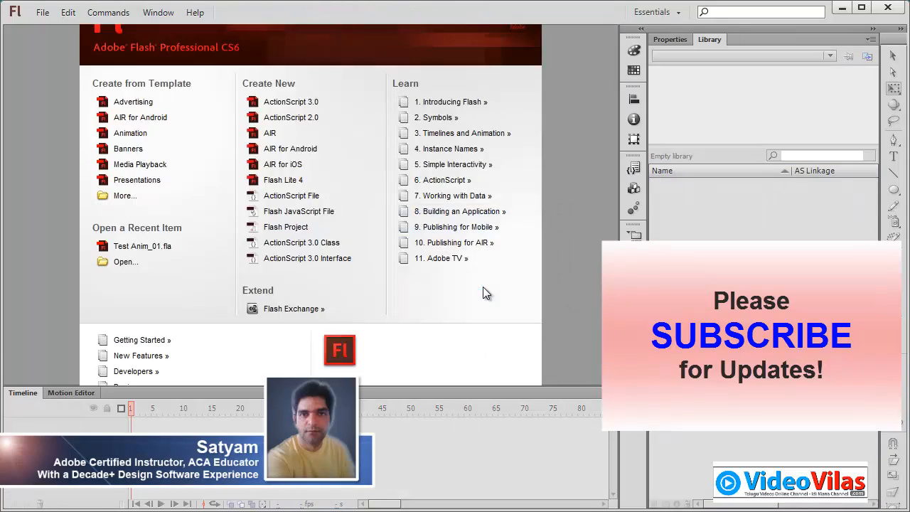